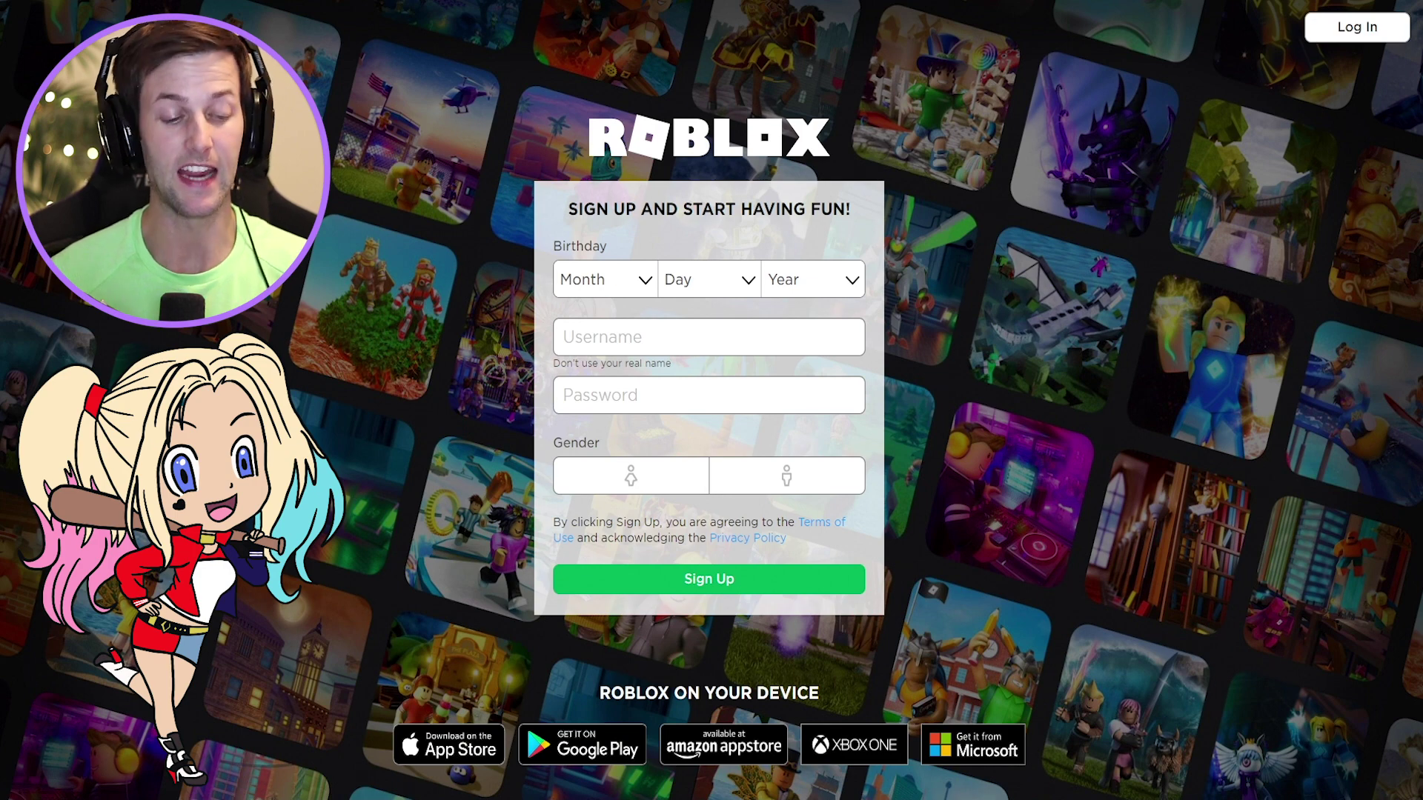
Fill in the sign-up form's birthday with the month, day and year of birth.
click(593, 279)
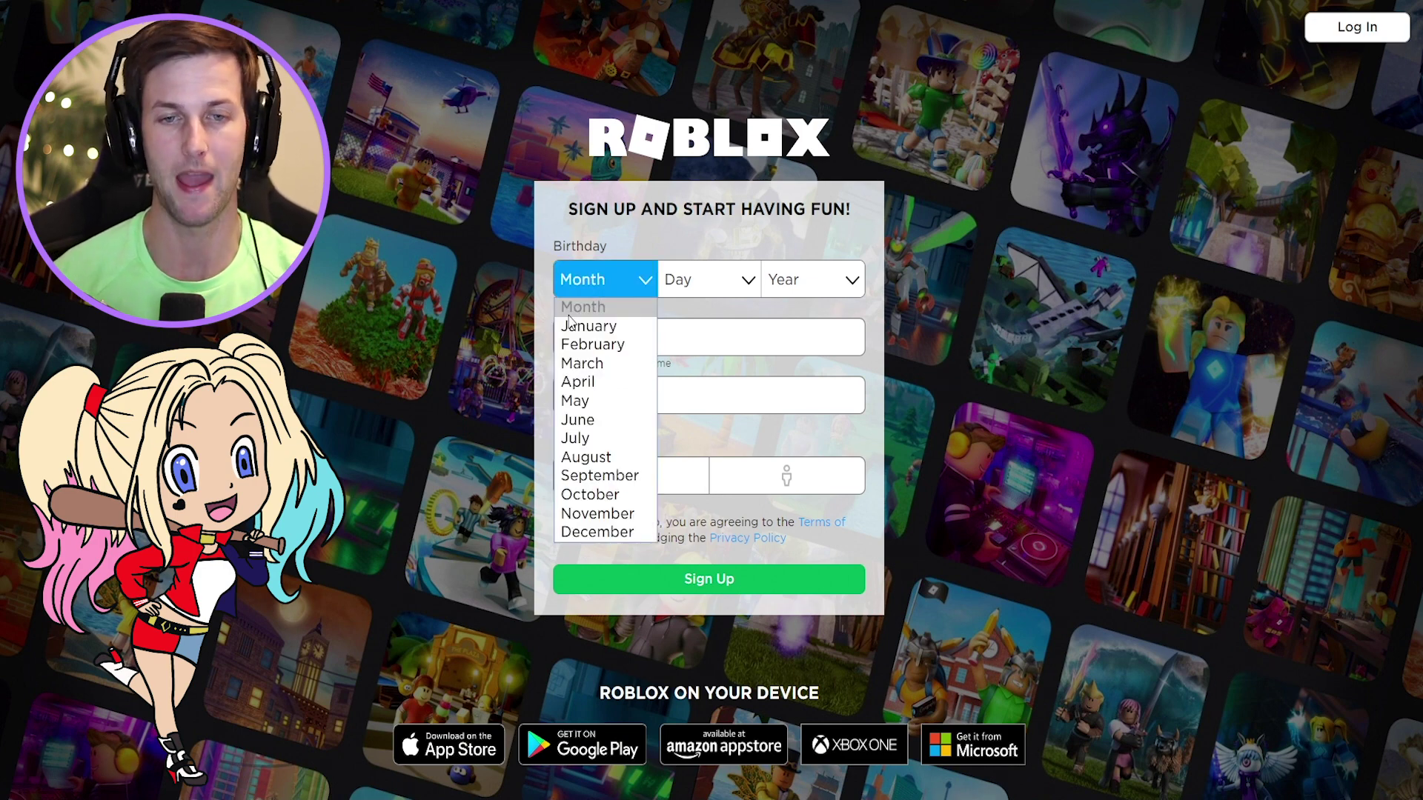
click(576, 438)
click(674, 285)
scroll(727, 493, down, 3)
click(701, 458)
click(771, 285)
scroll(845, 401, down, 9)
scroll(845, 415, down, 3)
scroll(843, 429, up, 12)
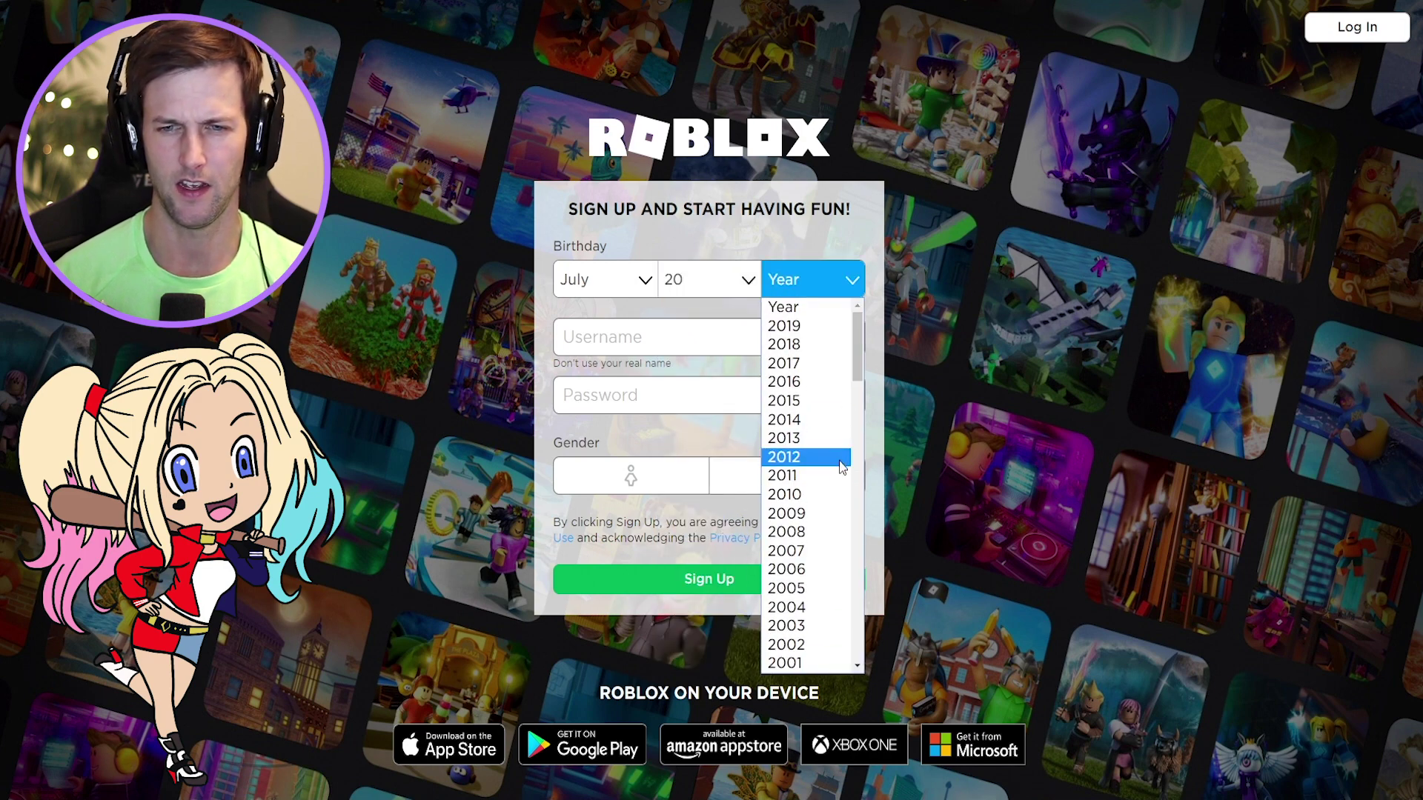
scroll(843, 460, down, 18)
drag(856, 596, 885, 411)
drag(858, 556, 866, 419)
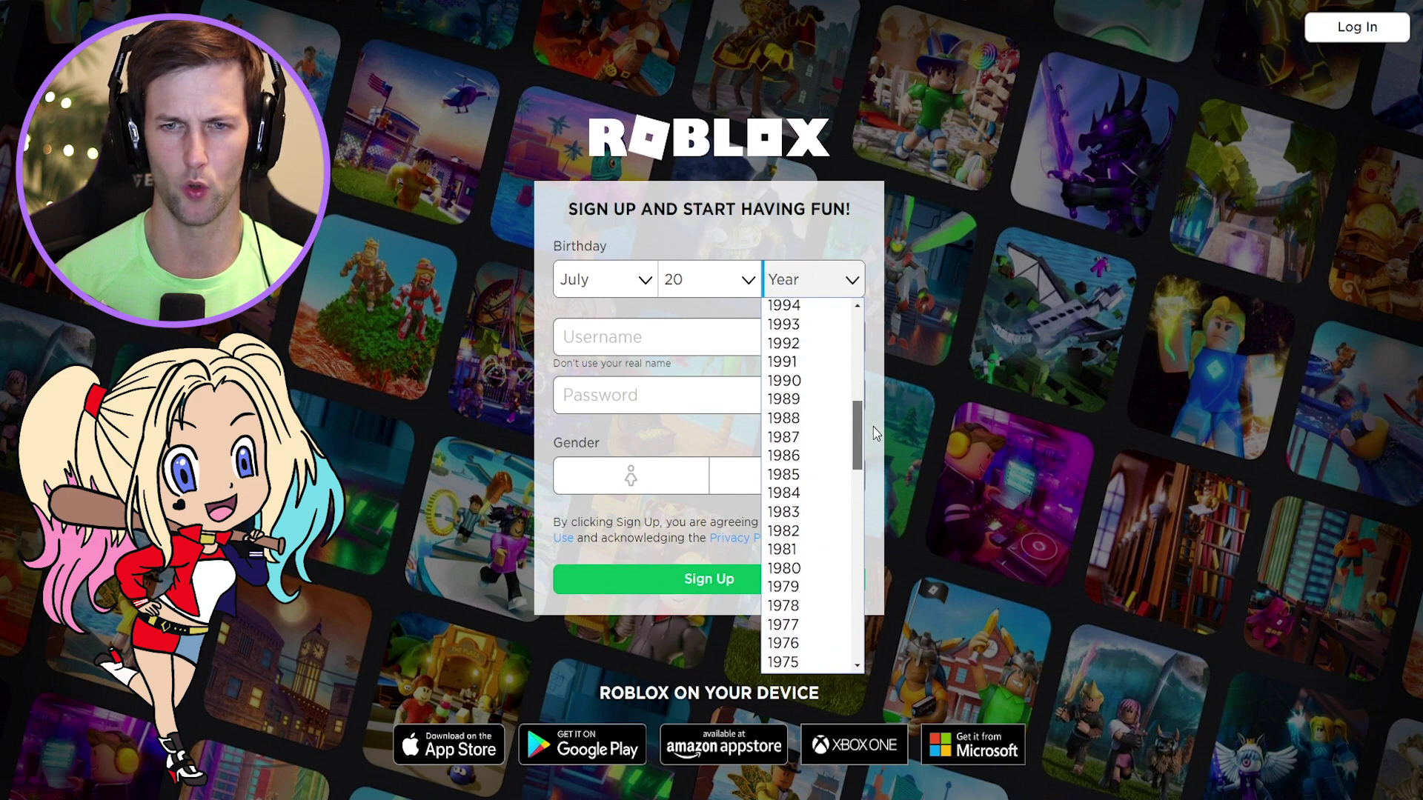
click(819, 389)
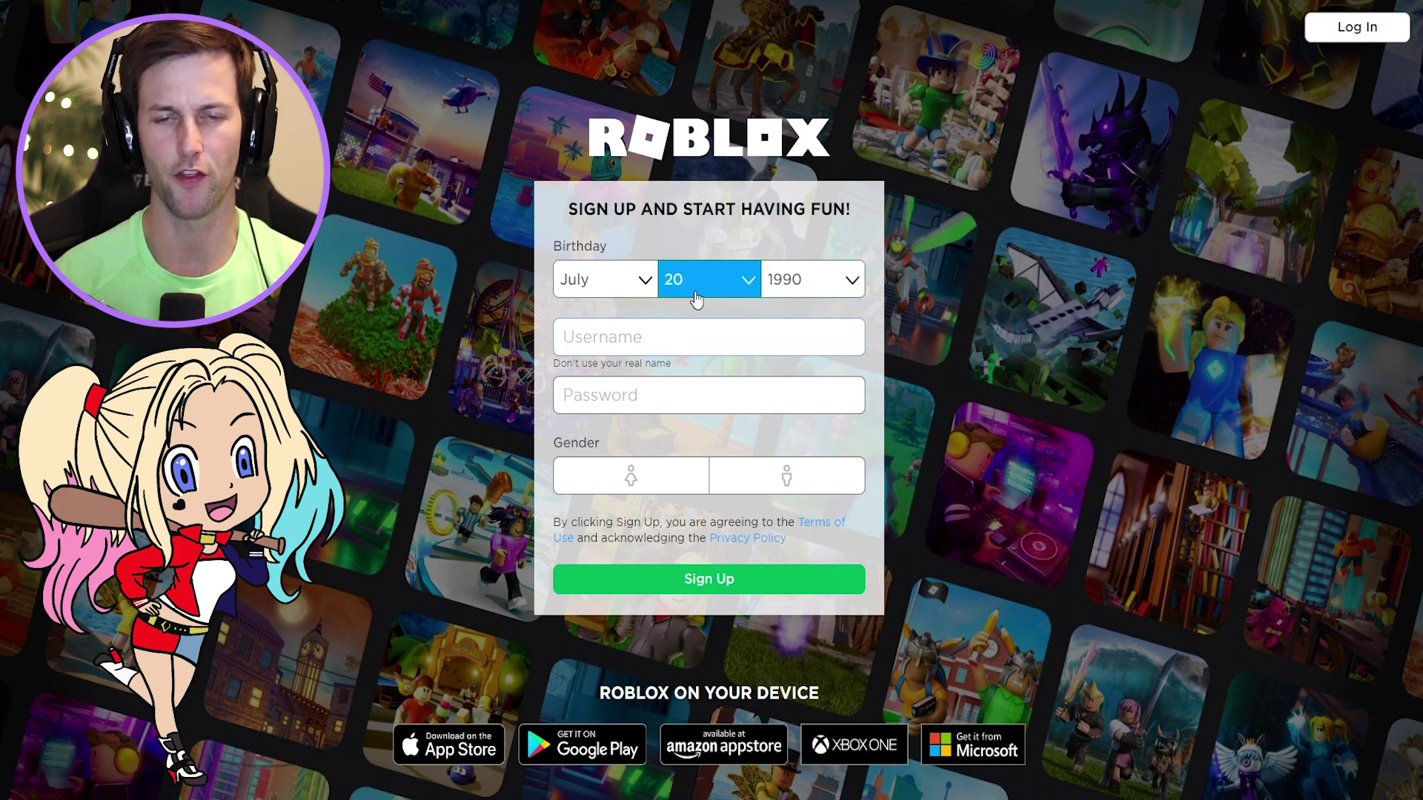
Try HarleyQuinn as the new account's username and clear the entry.
text(H)
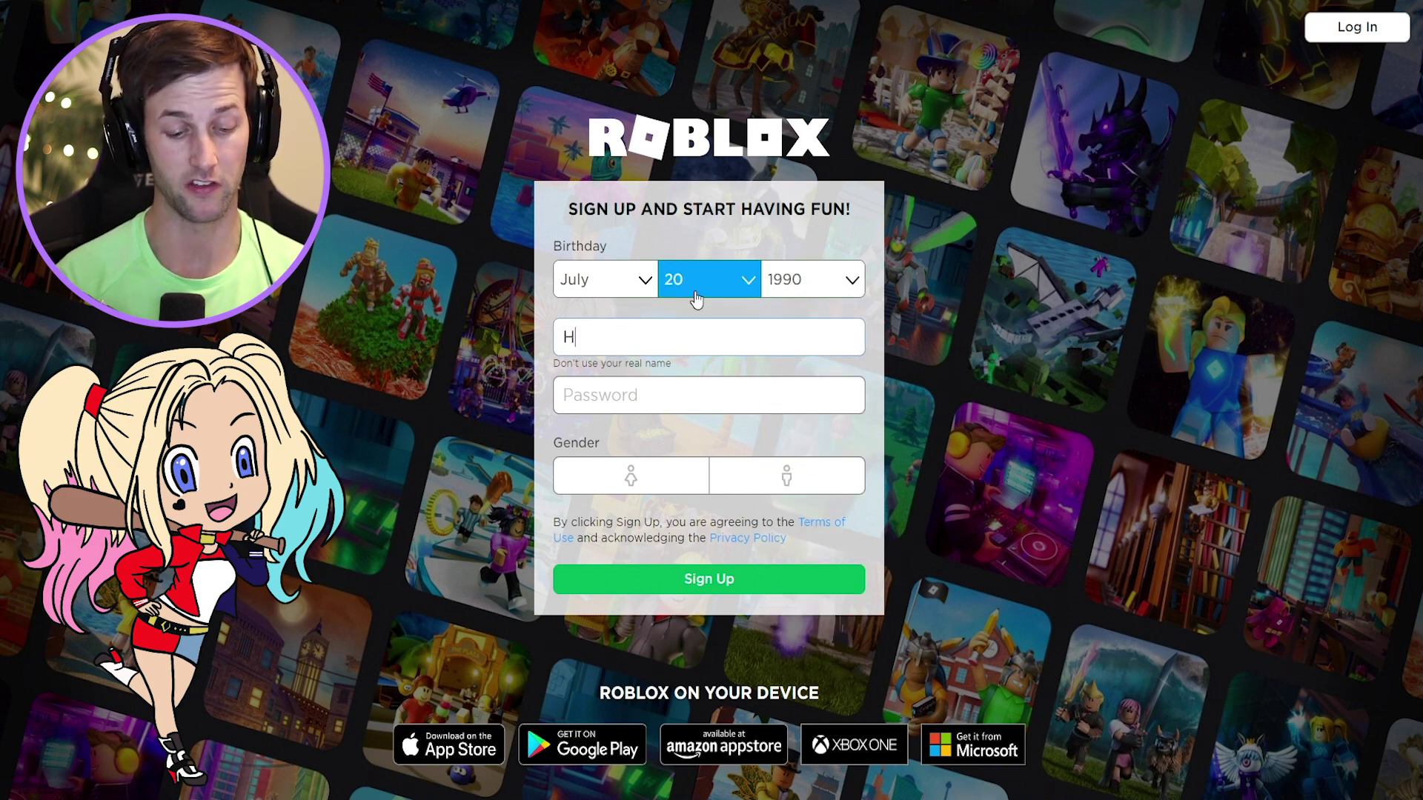
text(arleyQuinn)
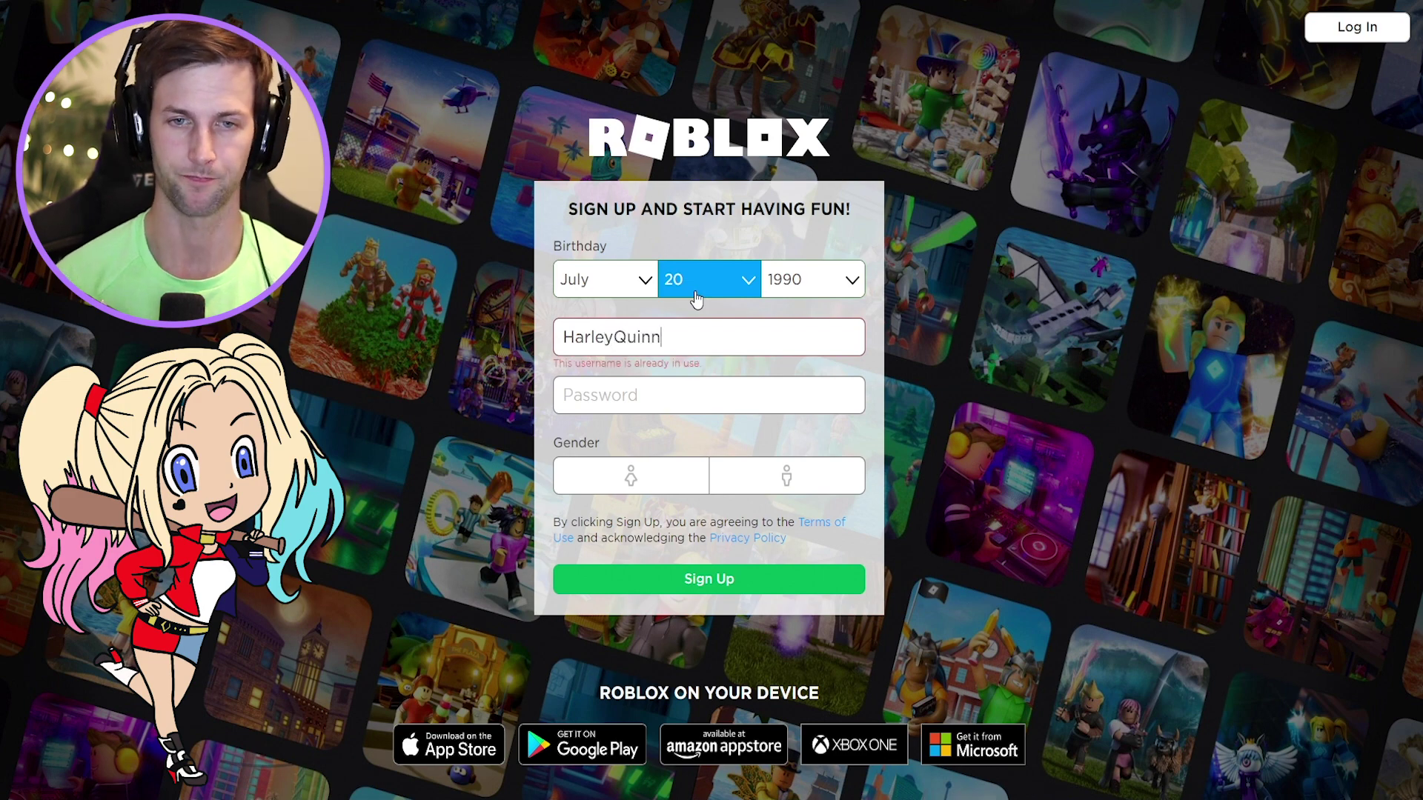
key(BackSpace)
key(BackSpace)
key(BackSpace)
key(BackSpace)
key(BackSpace)
key(BackSpace)
key(BackSpace)
key(BackSpace)
key(BackSpace)
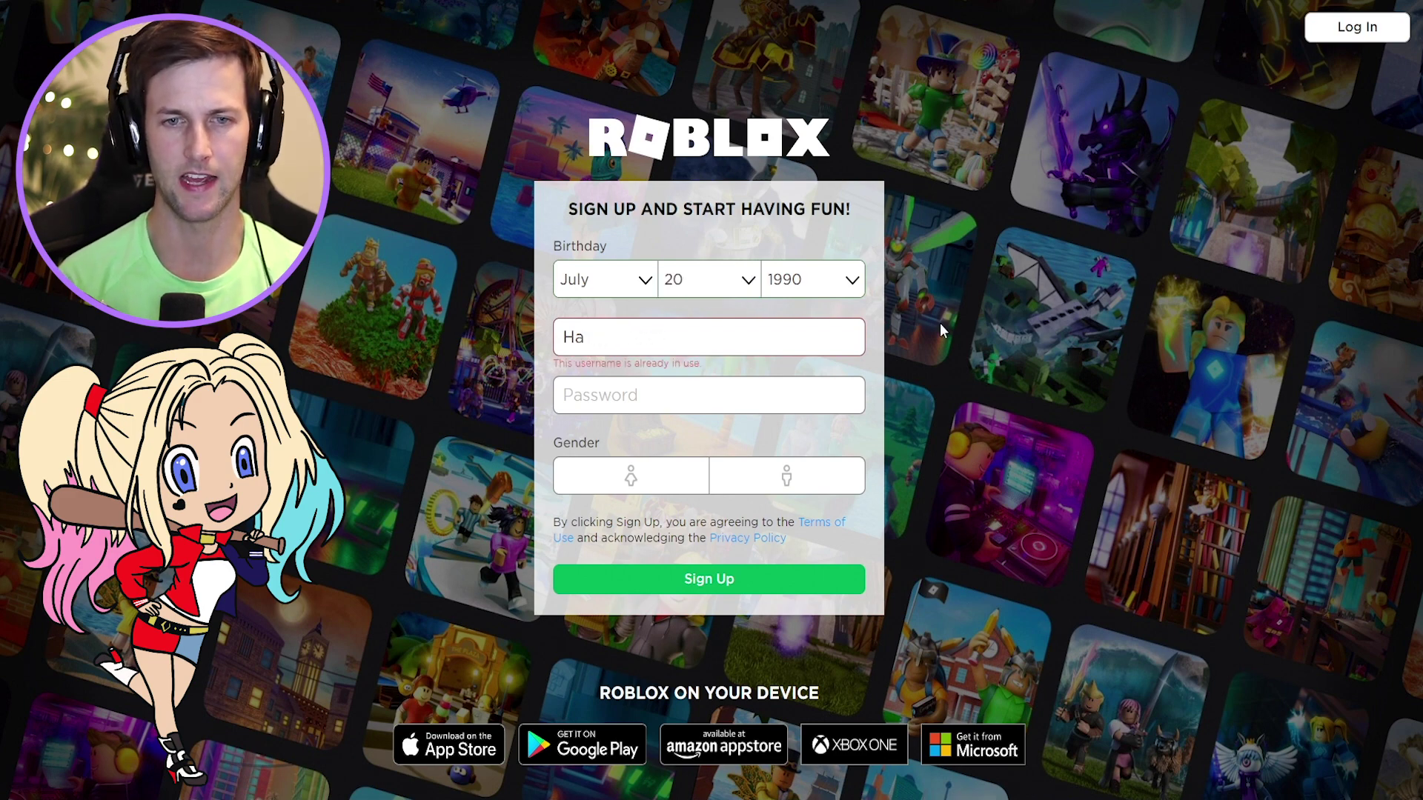
Try the spelling Harl3yQuinn as the username and delete it.
text(arl3y)
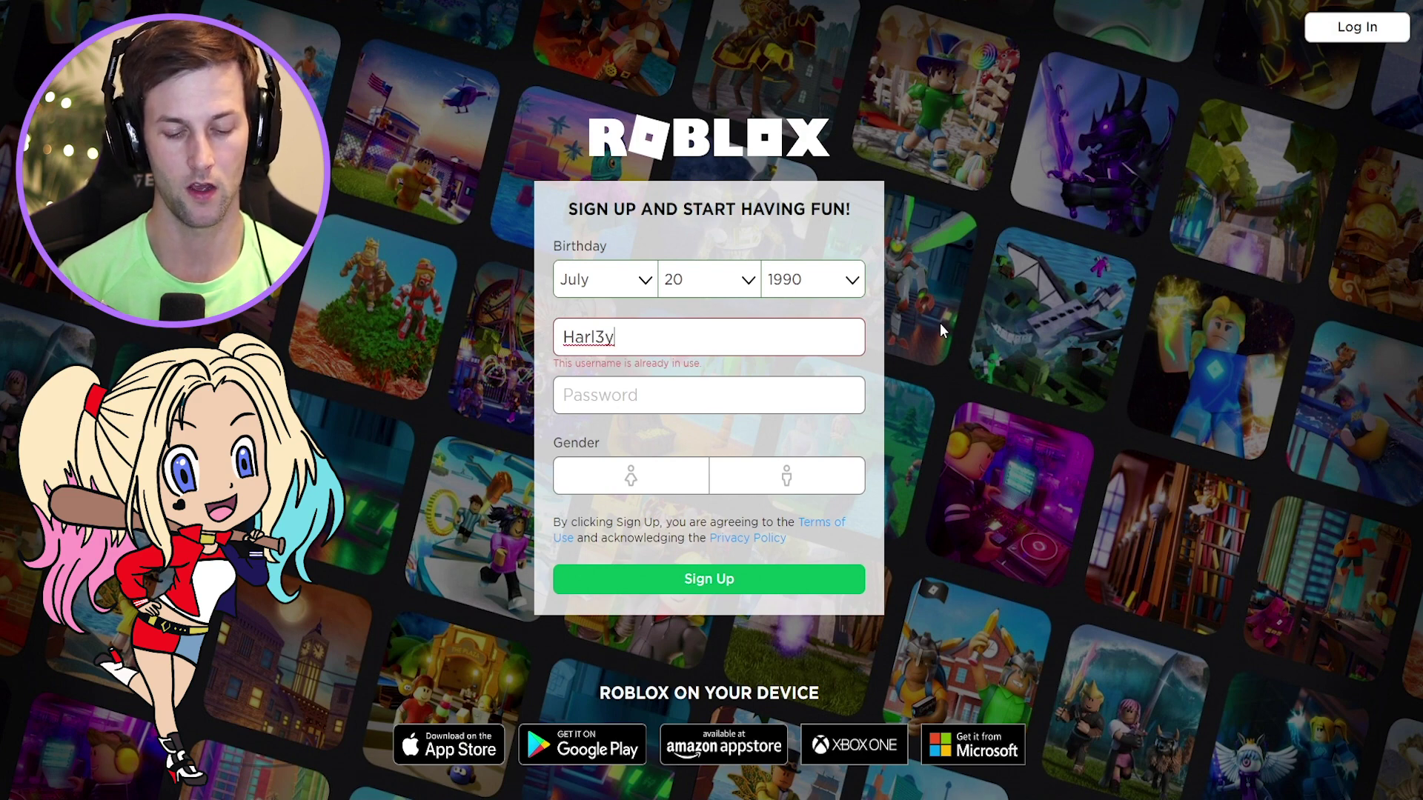
text(Quinn)
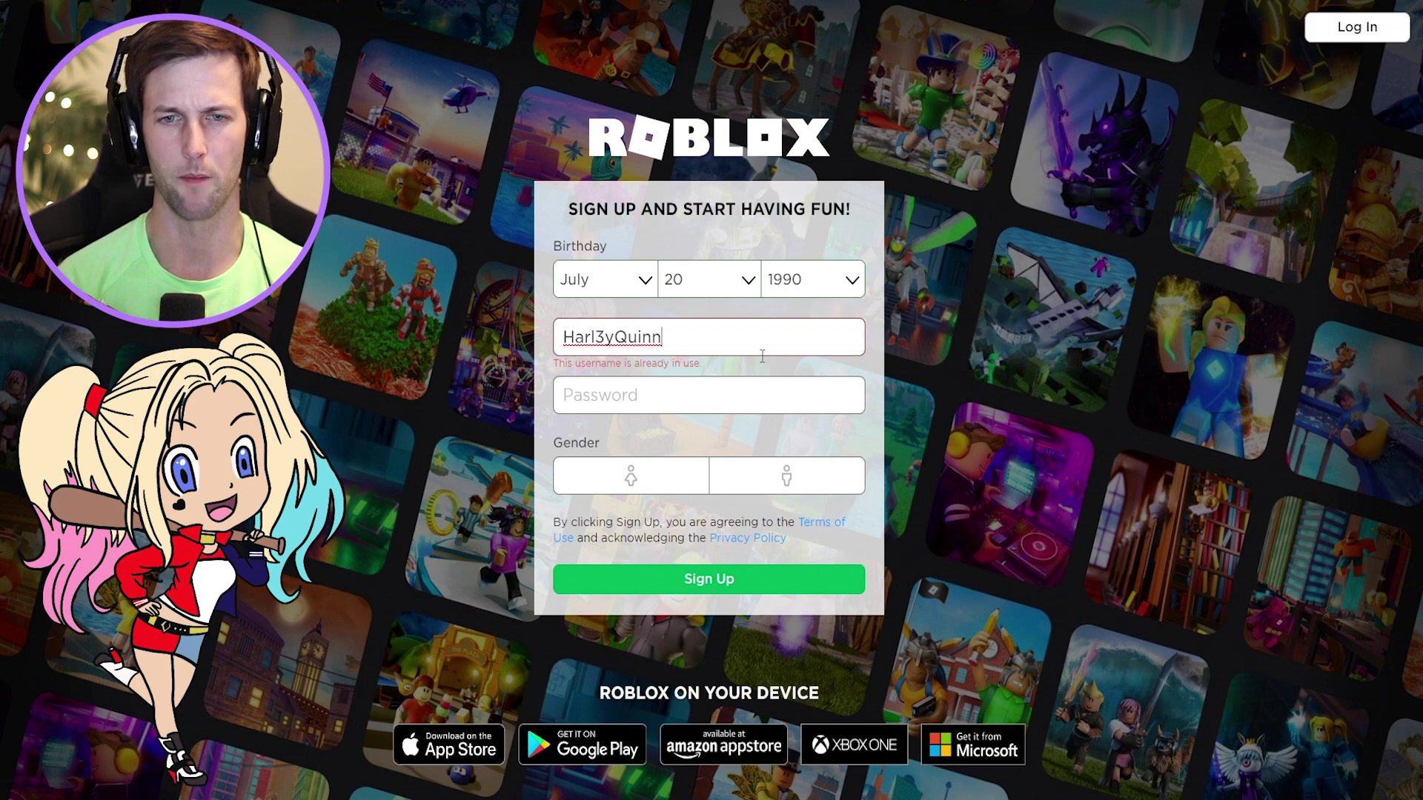
drag(701, 339, 592, 335)
key(BackSpace)
key(BackSpace)
key(BackSpace)
key(BackSpace)
key(BackSpace)
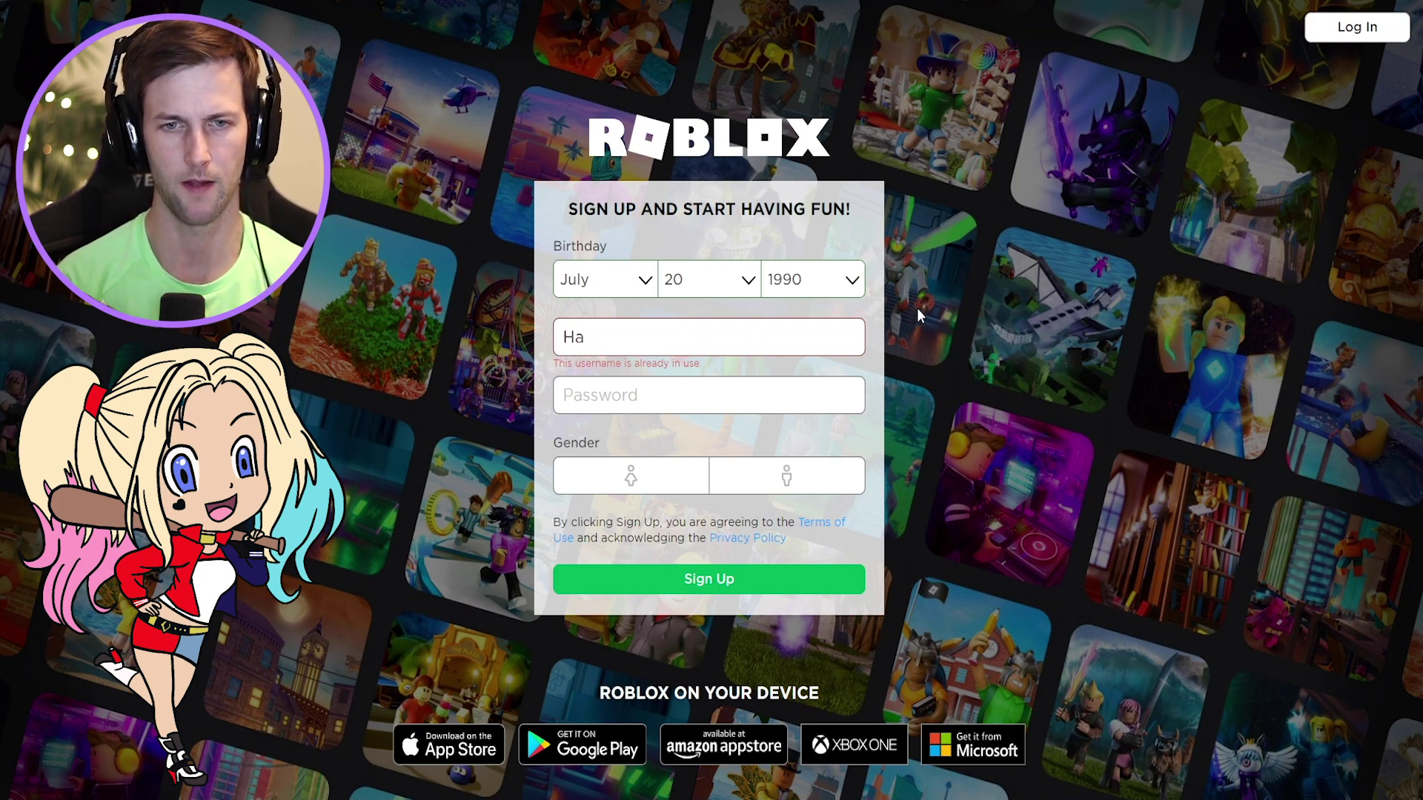
Try OfficialHarleyQuinn as the username, correcting the spelling of the surname part.
text(The)
key(BackSpace)
key(BackSpace)
key(BackSpace)
text(OfficialHarley)
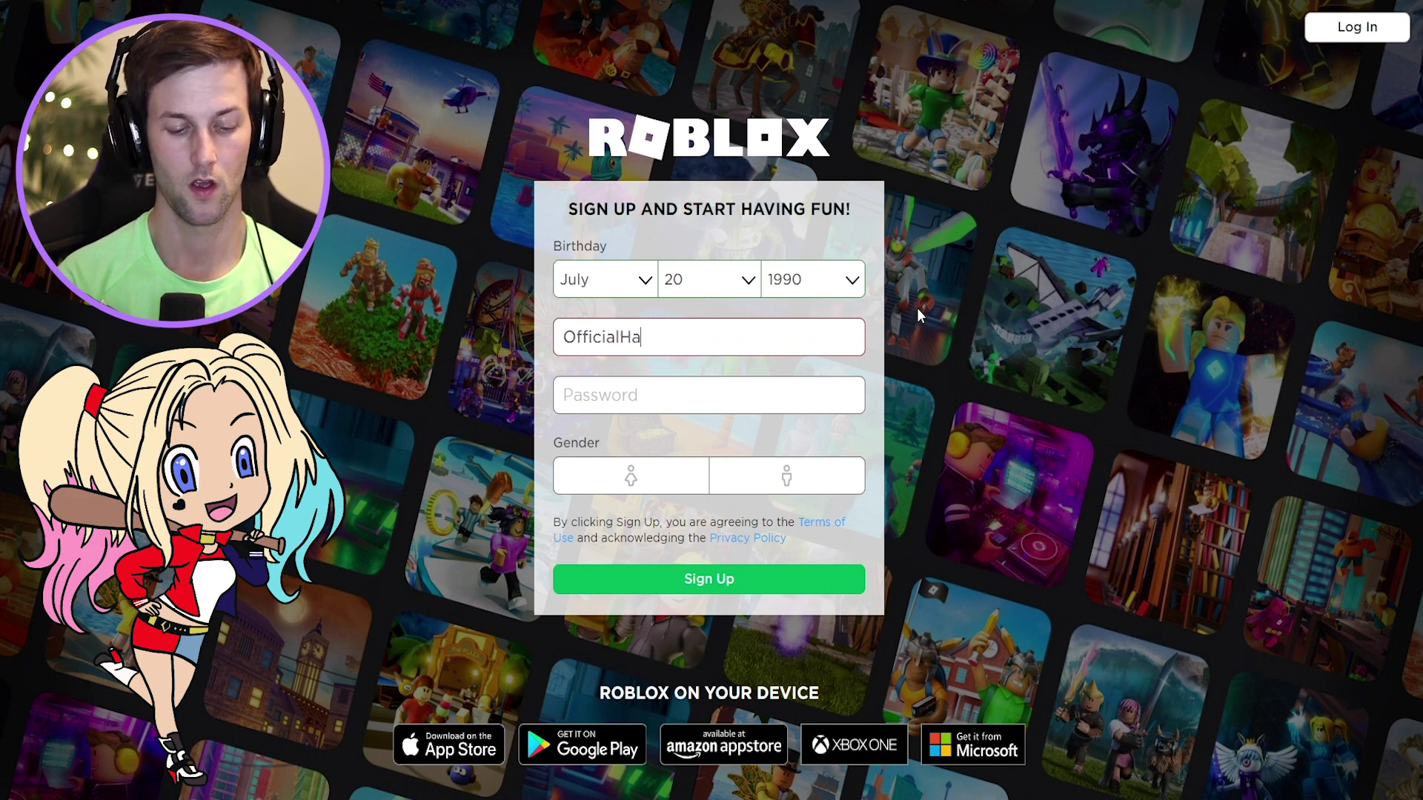
text(Quinn)
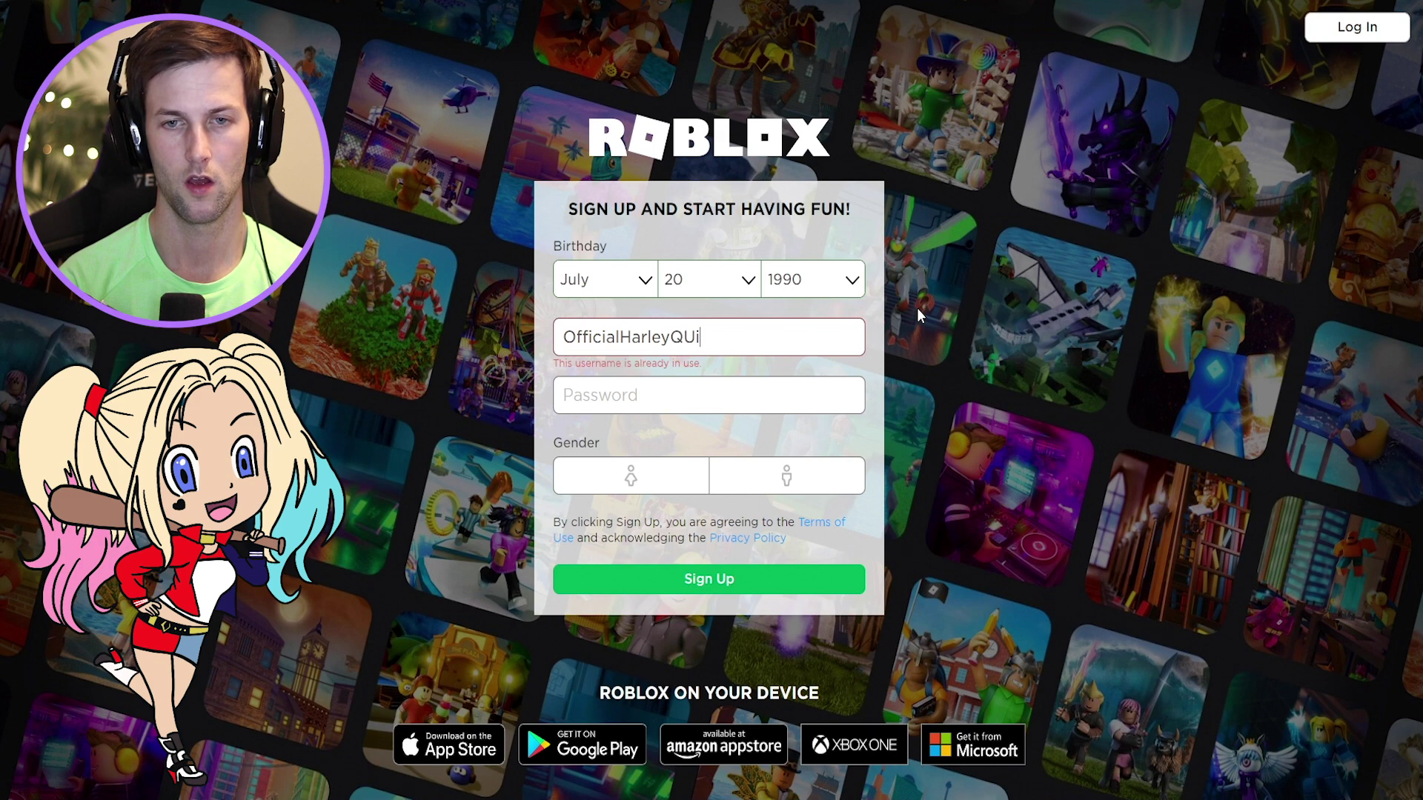
key(BackSpace)
key(BackSpace)
key(BackSpace)
key(BackSpace)
text(uinn)
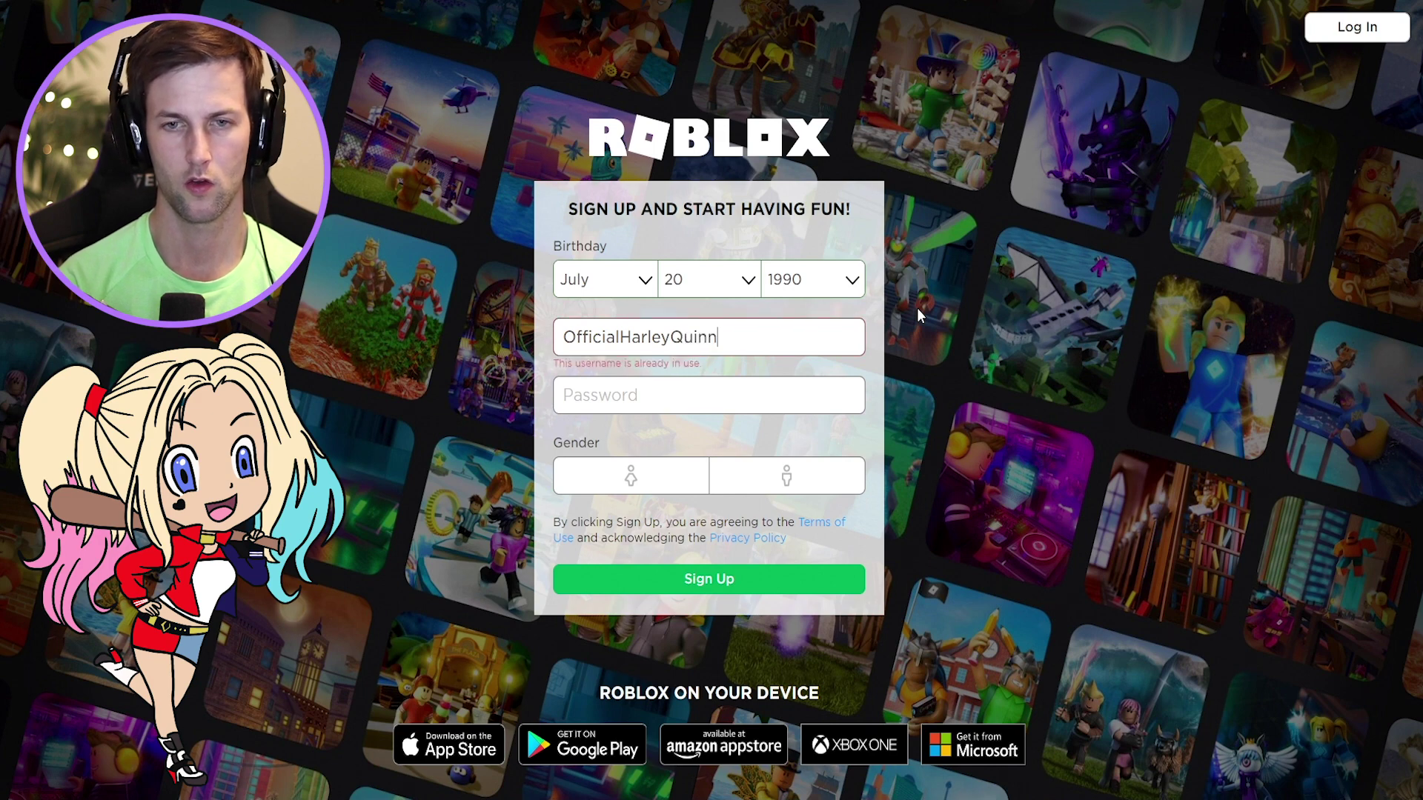
Try the username TheRealHarleyQuinn by replacing the Official prefix with TheReal, and empty the field.
drag(622, 336, 561, 335)
text(TheReal)
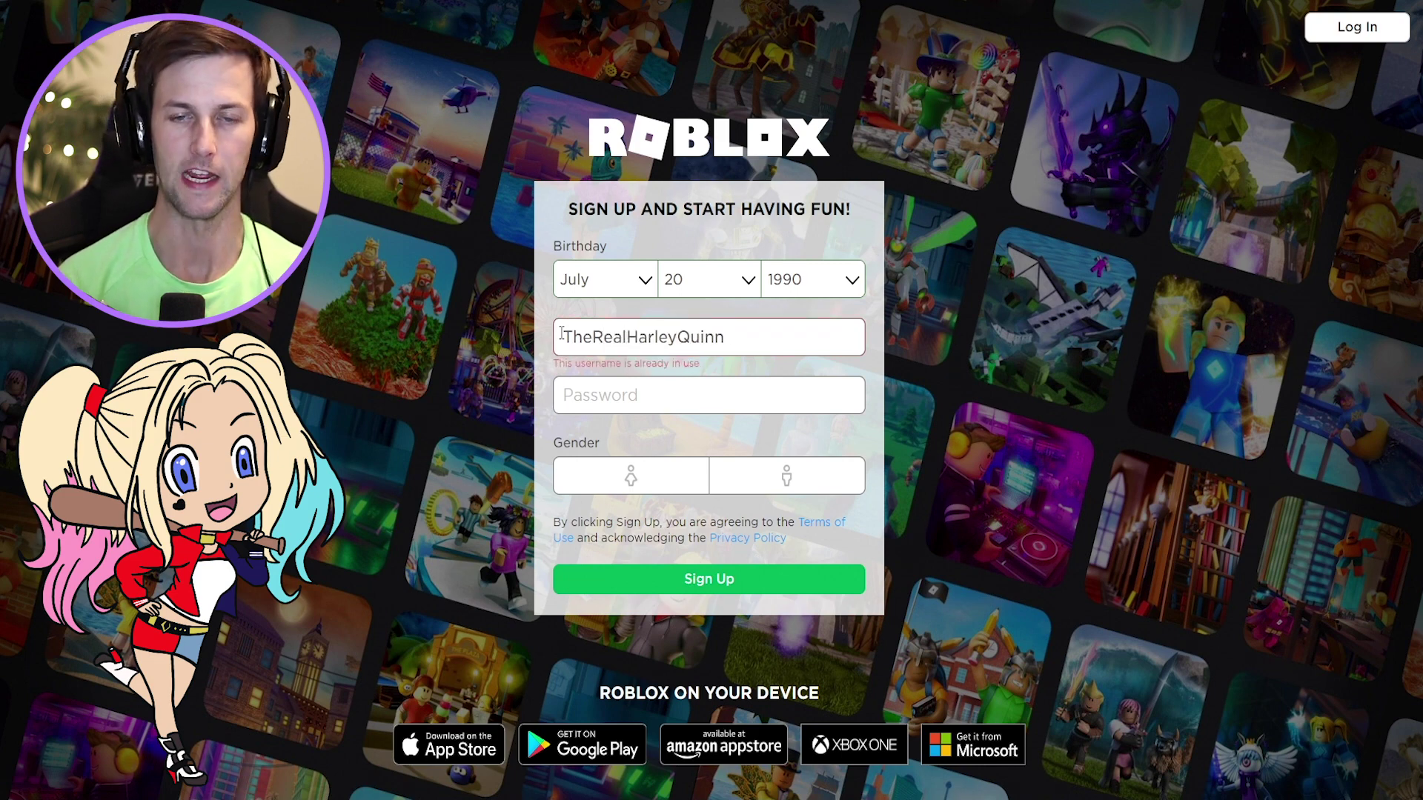
drag(724, 335, 561, 335)
key(BackSpace)
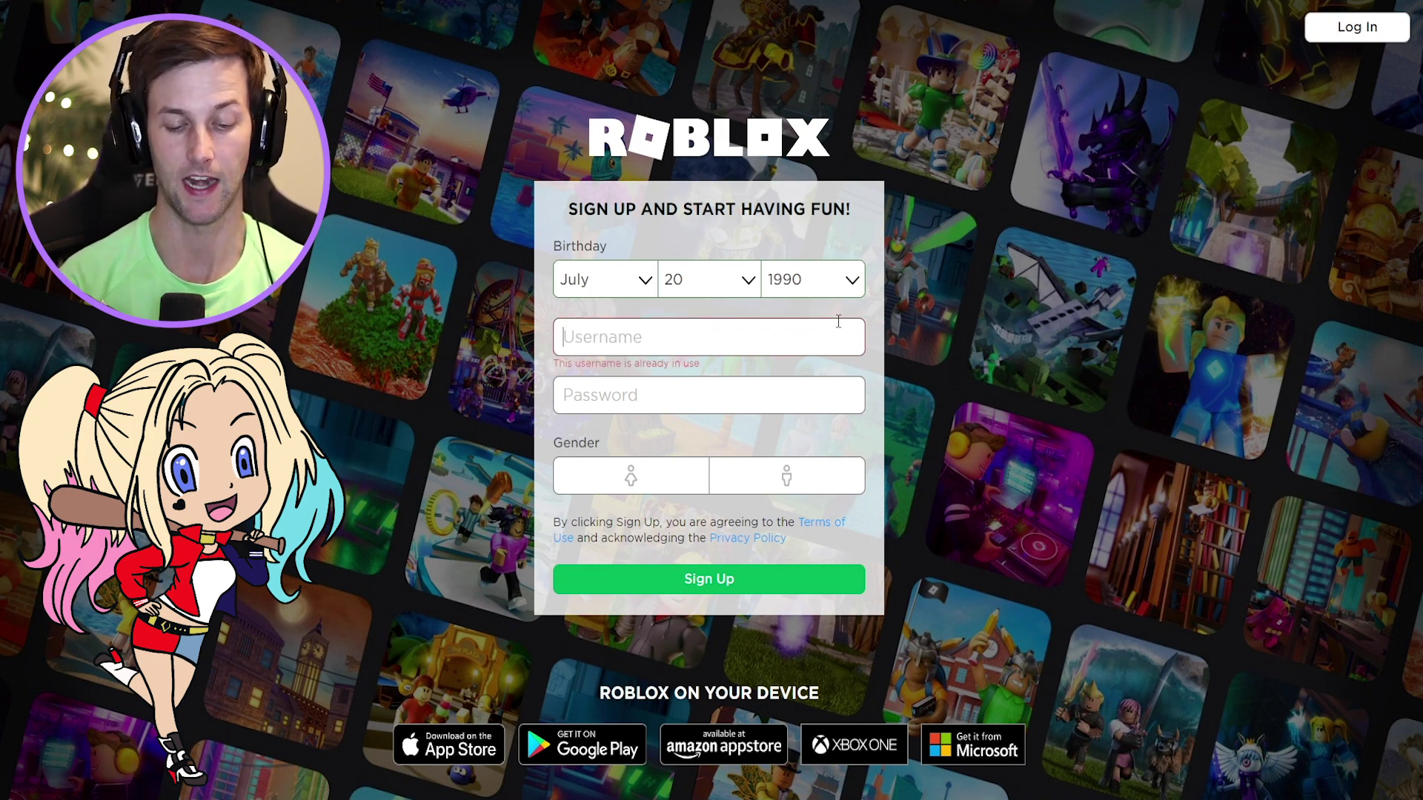
Try a username based on TheJokersGirl, extended with friend, and erase it.
text(TheJokersGirl)
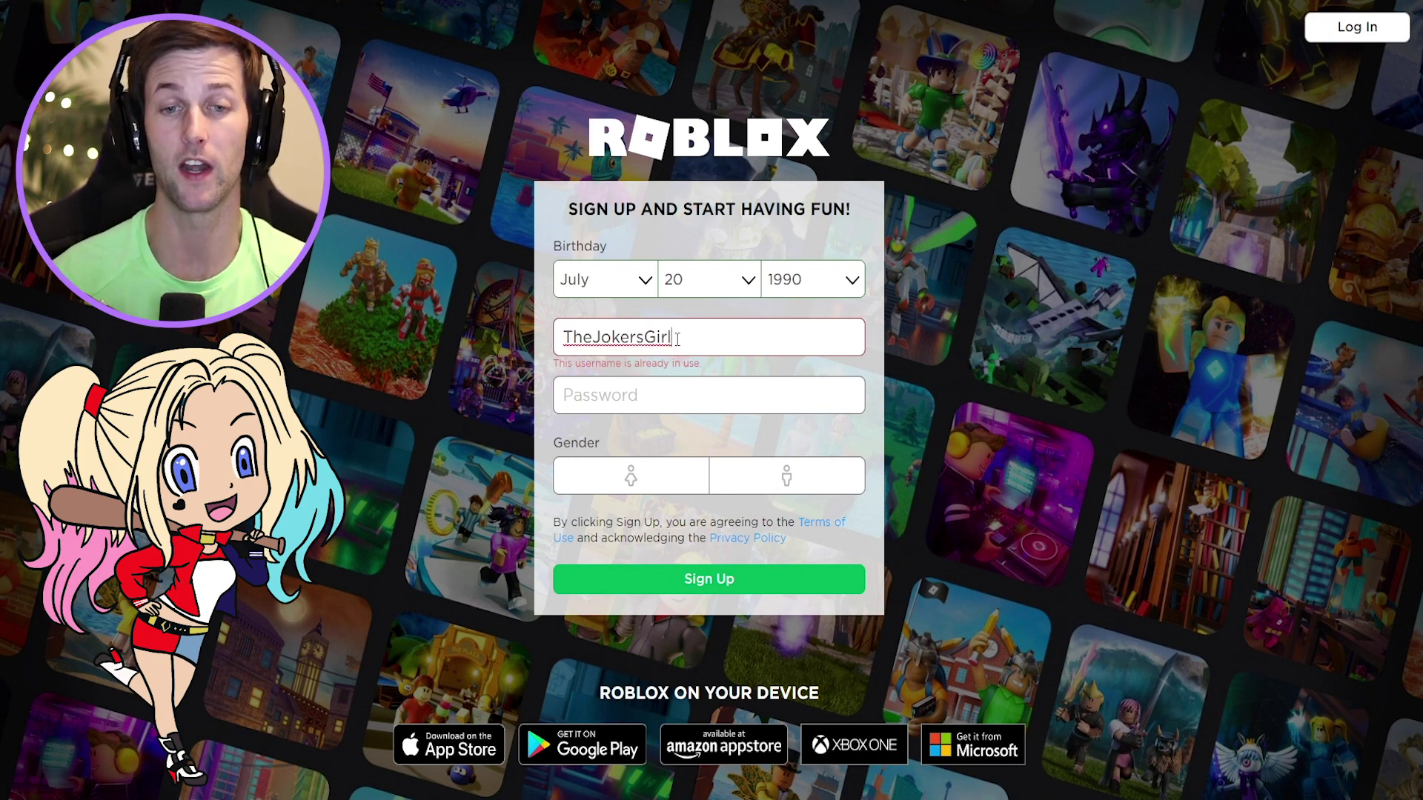
text(friend)
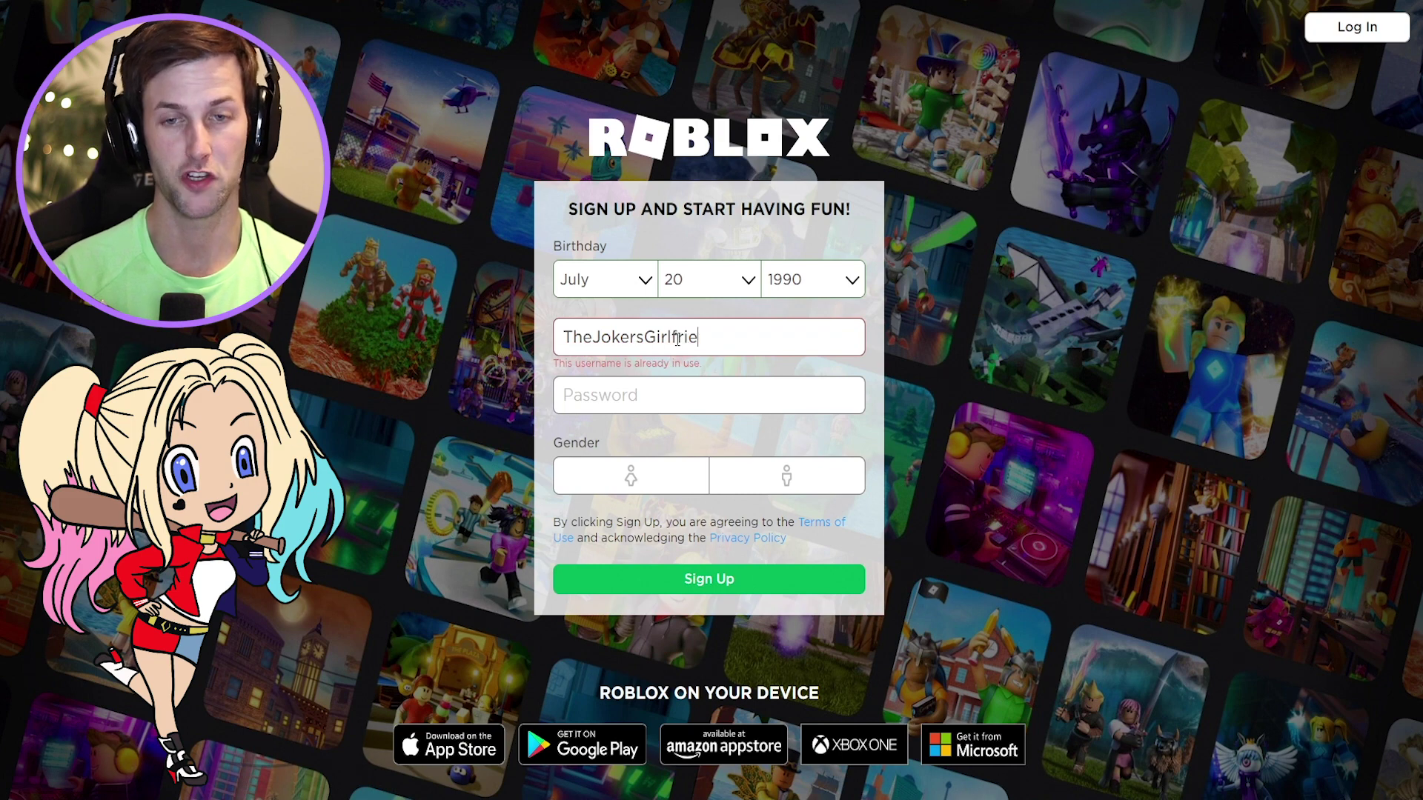
key(BackSpace)
key(BackSpace)
key(BackSpace)
key(BackSpace)
key(BackSpace)
key(BackSpace)
key(BackSpace)
key(BackSpace)
key(BackSpace)
key(BackSpace)
key(BackSpace)
key(BackSpace)
key(BackSpace)
key(BackSpace)
key(BackSpace)
key(BackSpace)
key(BackSpace)
key(BackSpace)
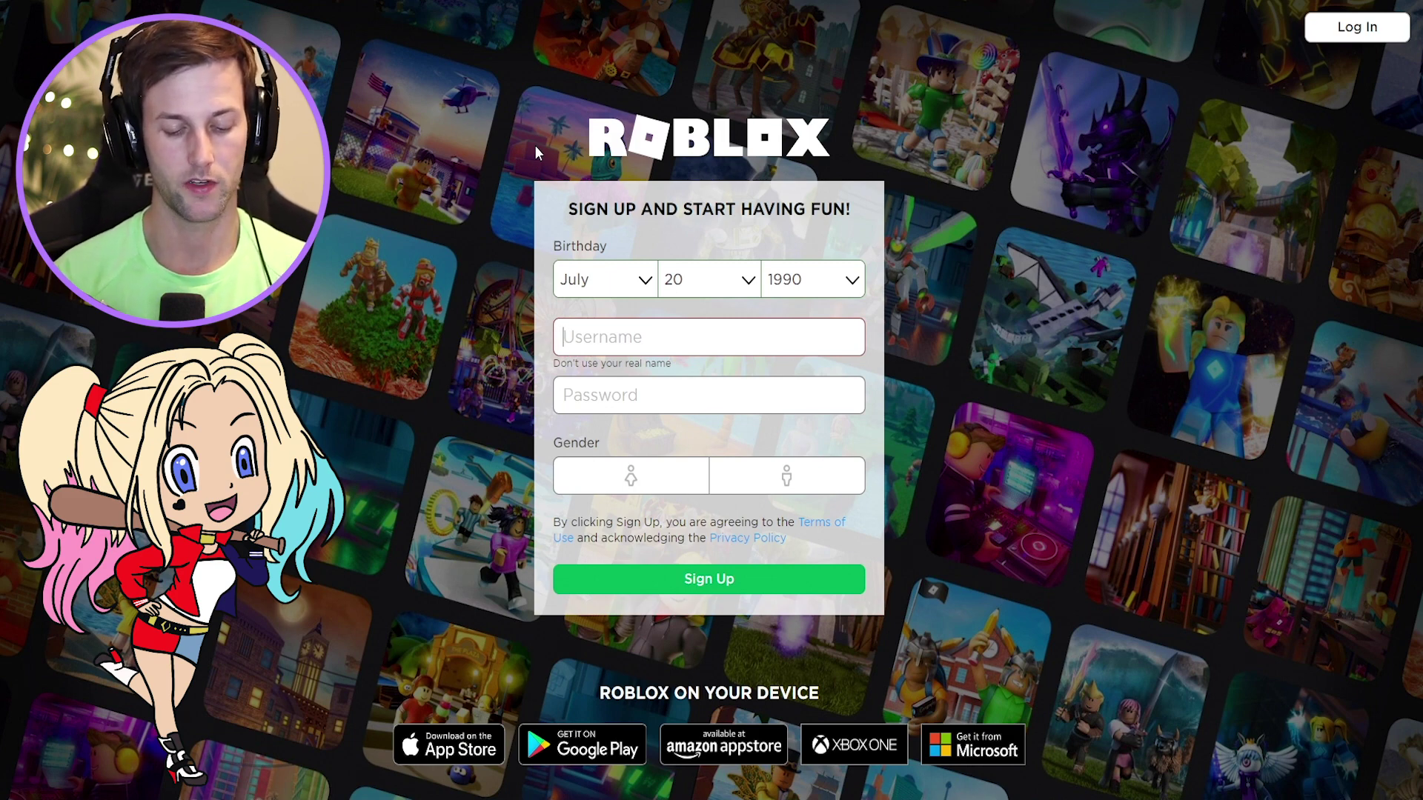
Enter TheJokersBoo as the account's username.
text(TheJokersBoo)
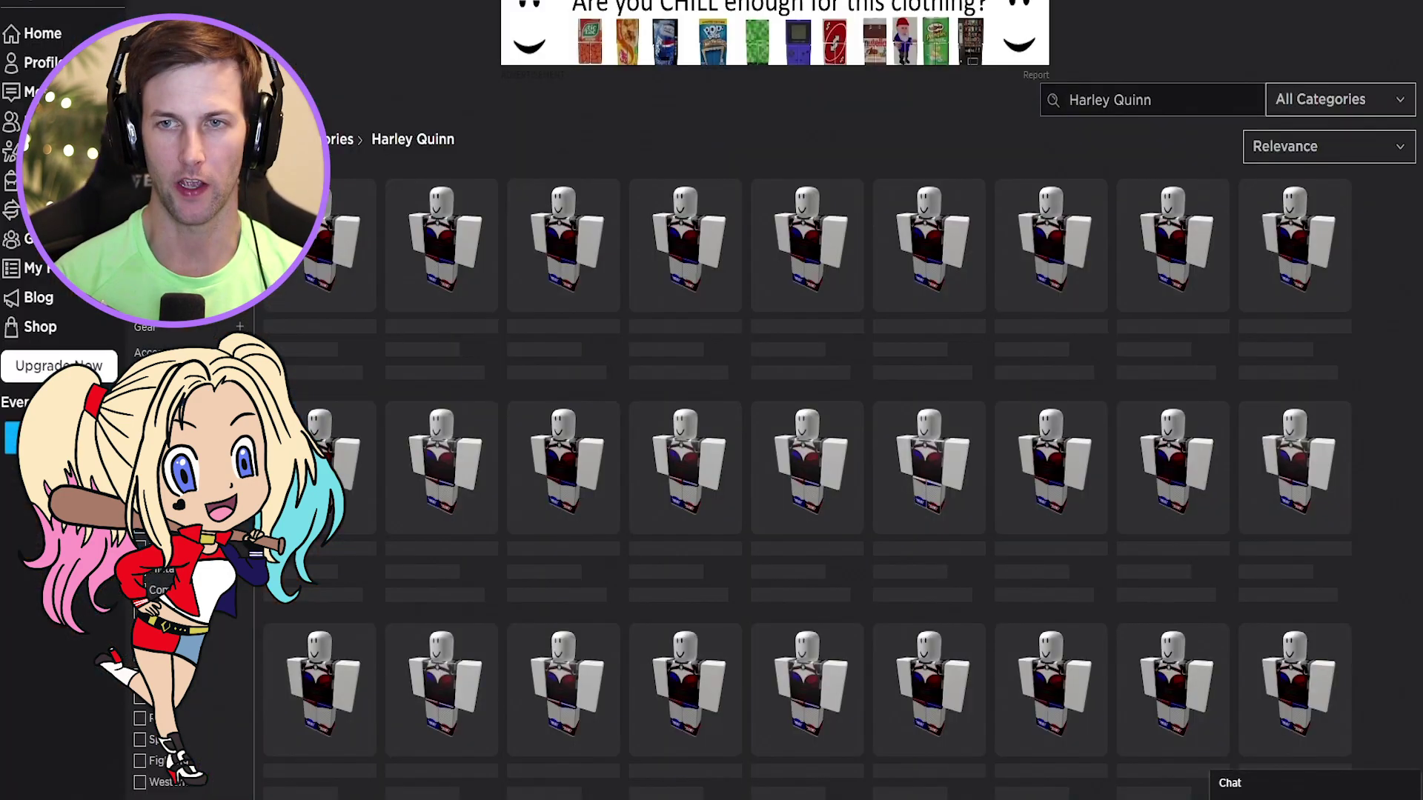
Browse the Harley Quinn catalog results and open the 5 Robux outfit by | RA | Robloxian Apparel.
scroll(1416, 324, down, 1)
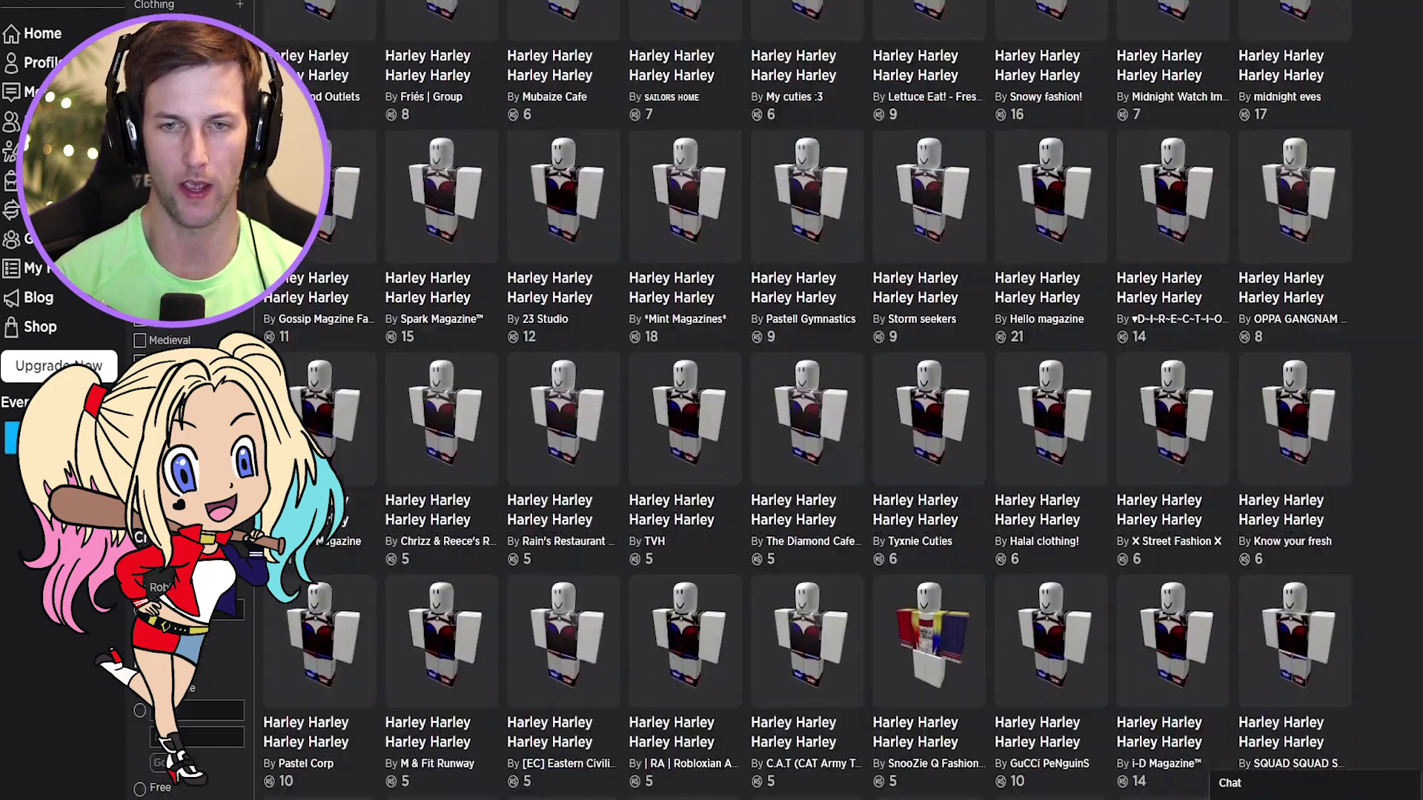
scroll(967, 337, up, 3)
scroll(960, 312, down, 10)
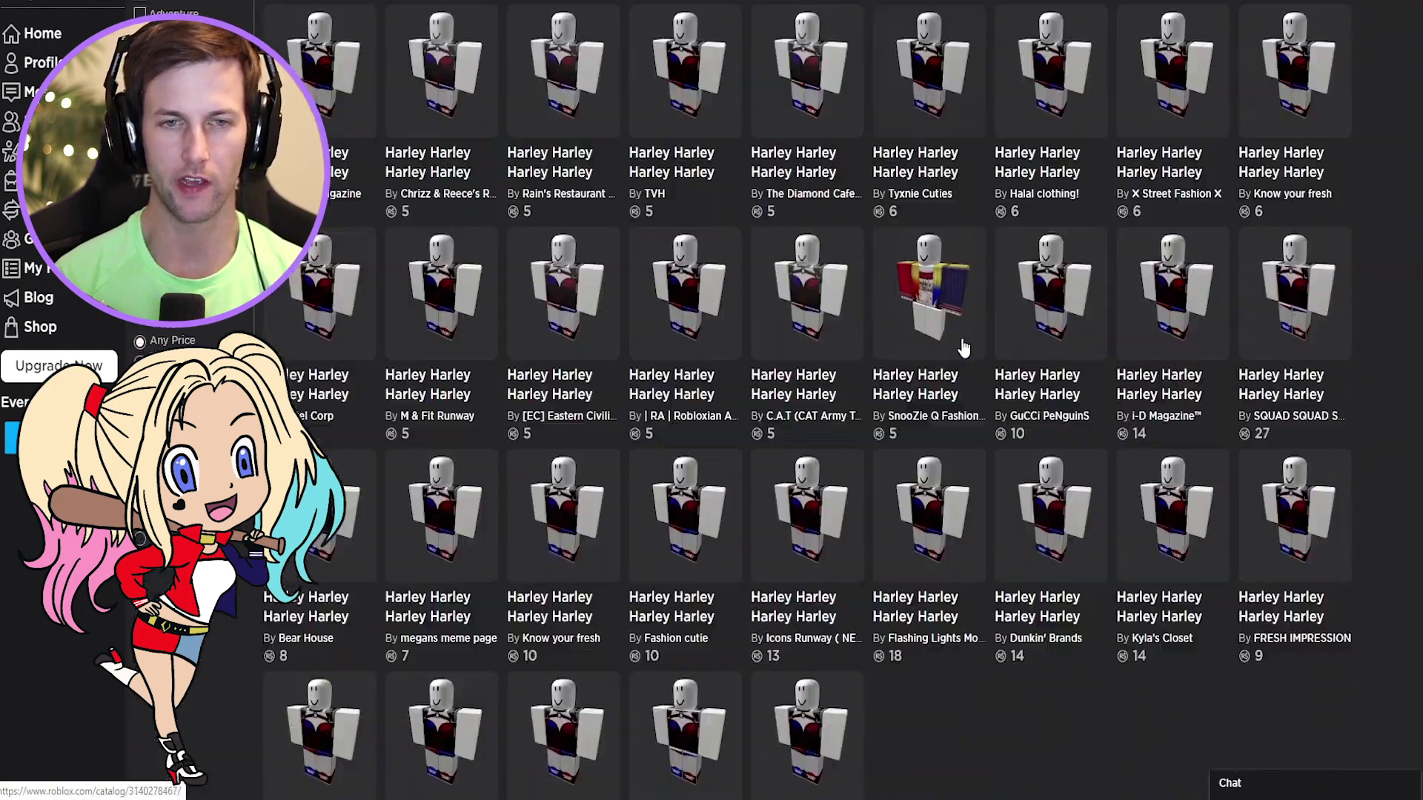
scroll(519, 237, up, 10)
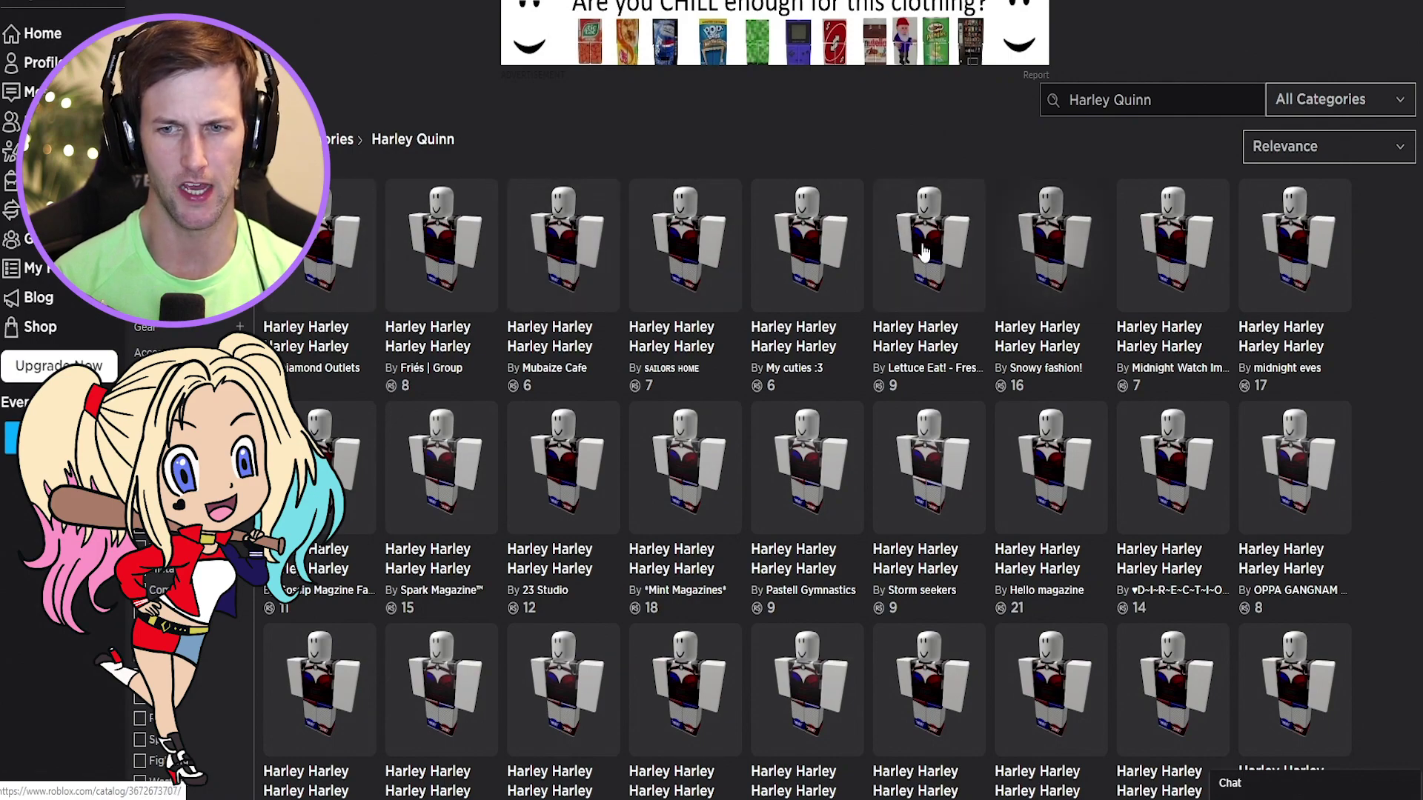
scroll(862, 492, down, 3)
scroll(862, 492, down, 3)
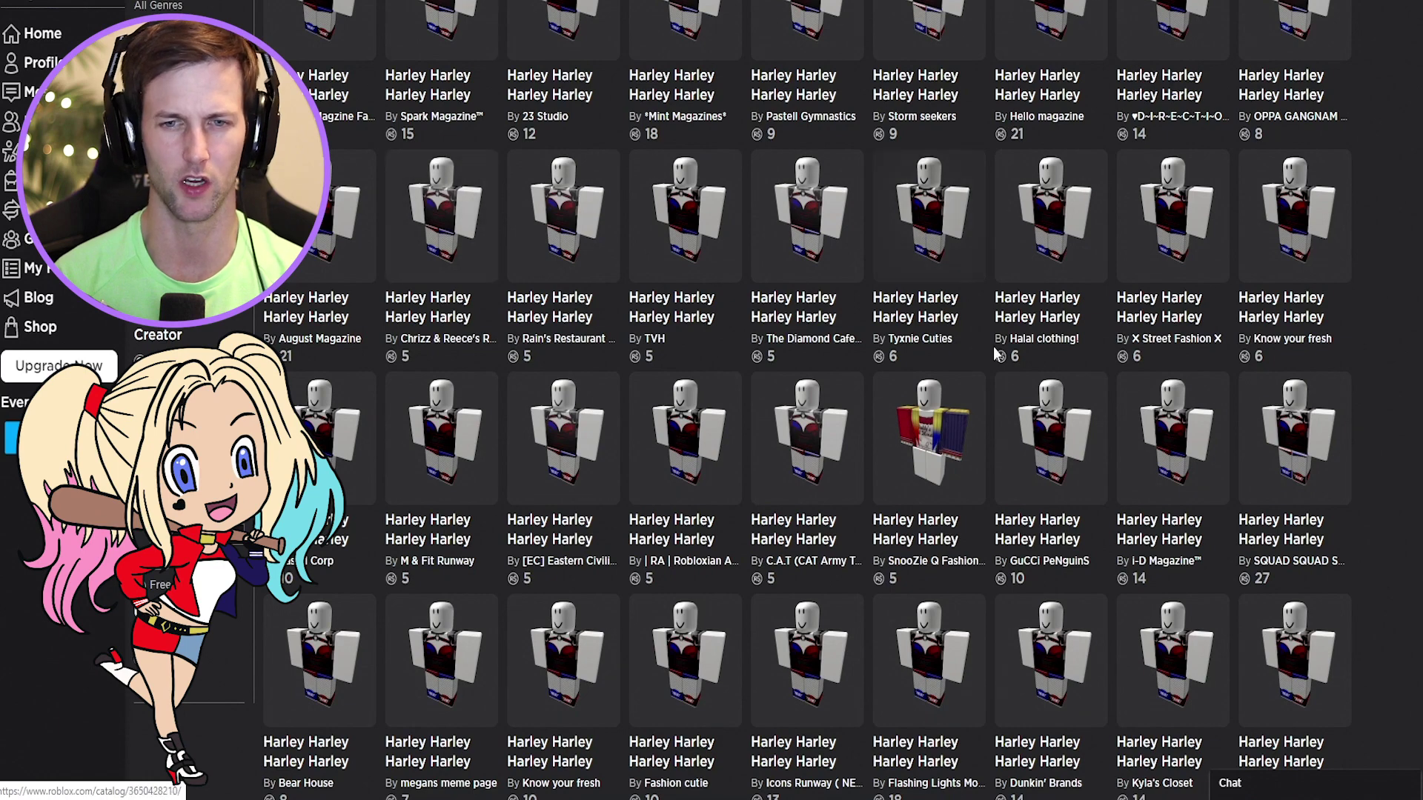
click(712, 461)
Inspect the pants in the 3D preview and buy them for 5 Robux.
drag(516, 260, 480, 417)
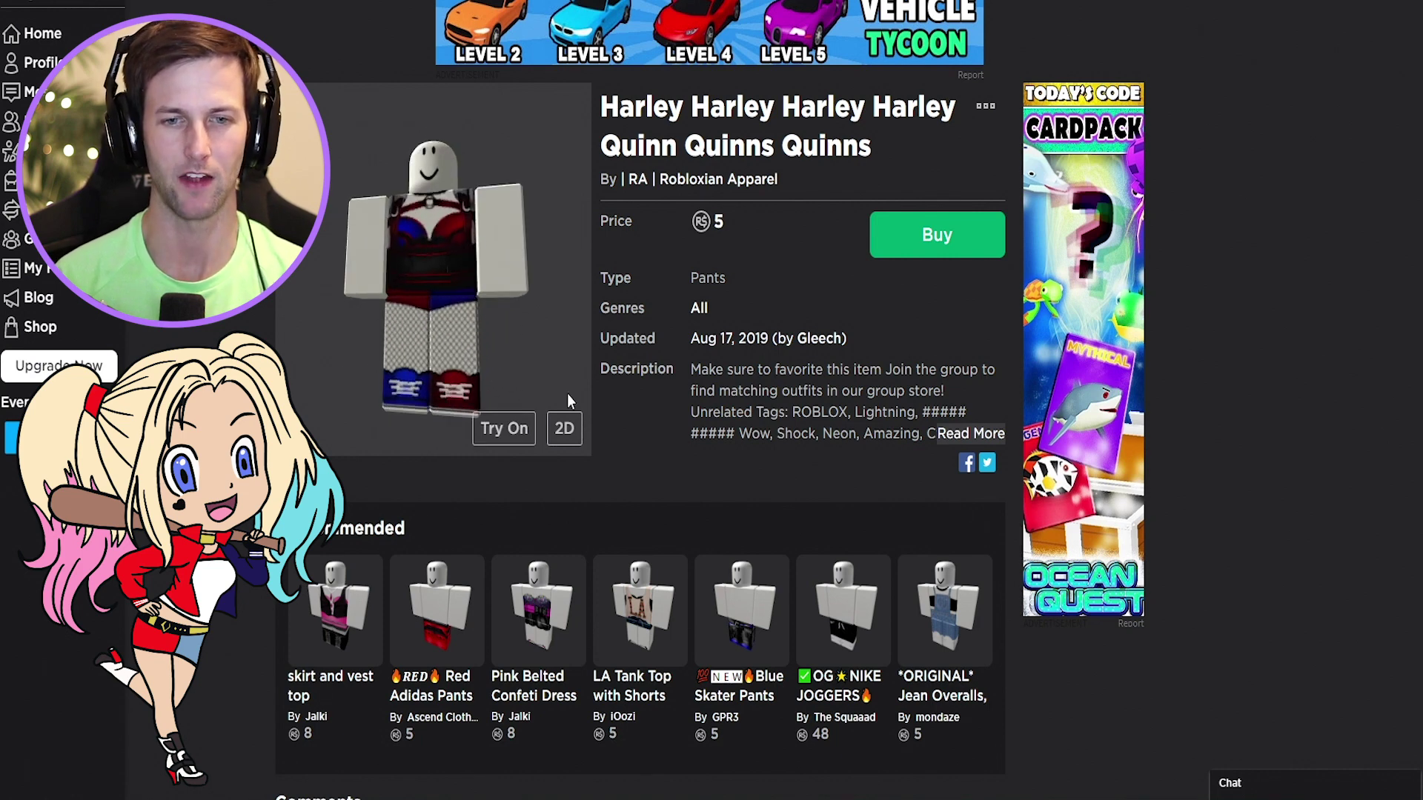
click(941, 238)
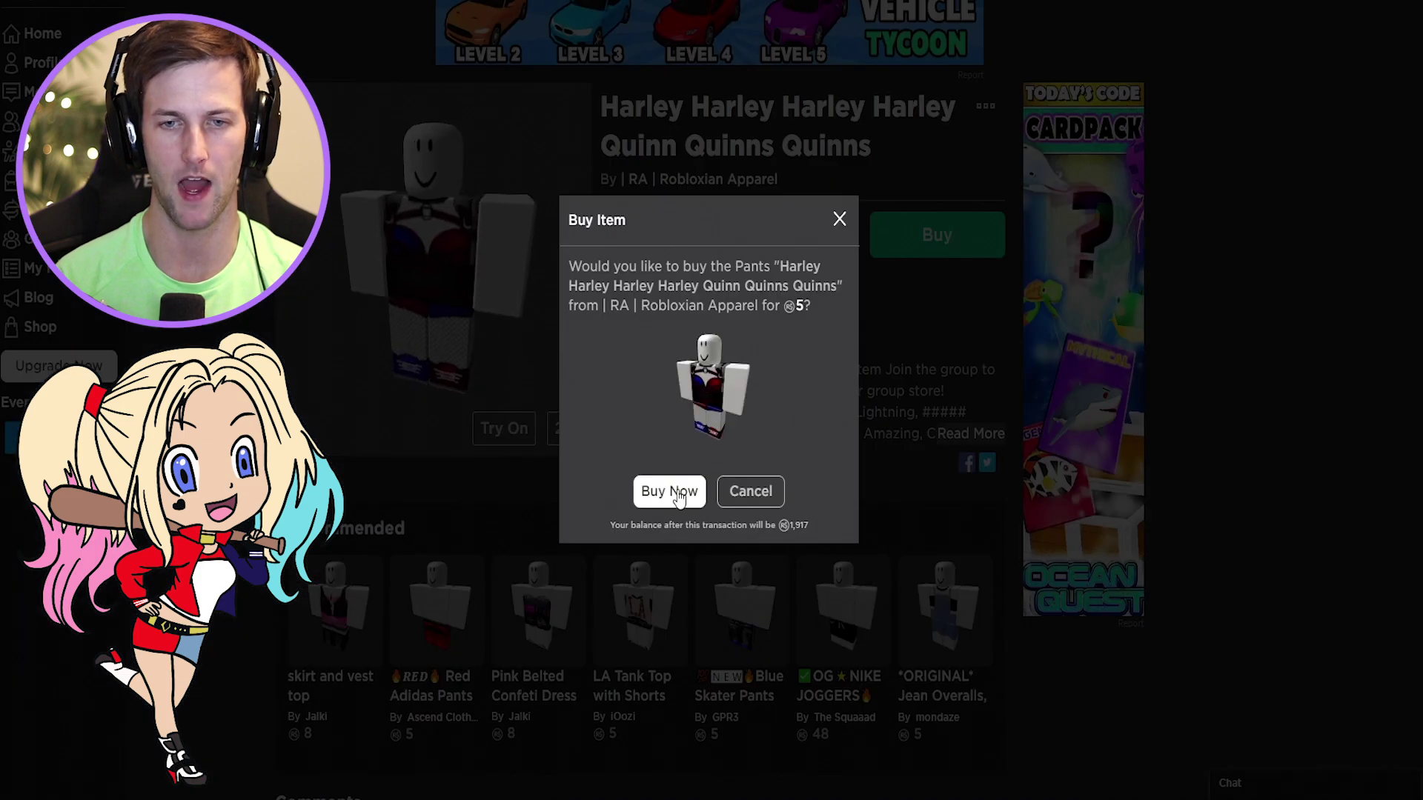
click(669, 491)
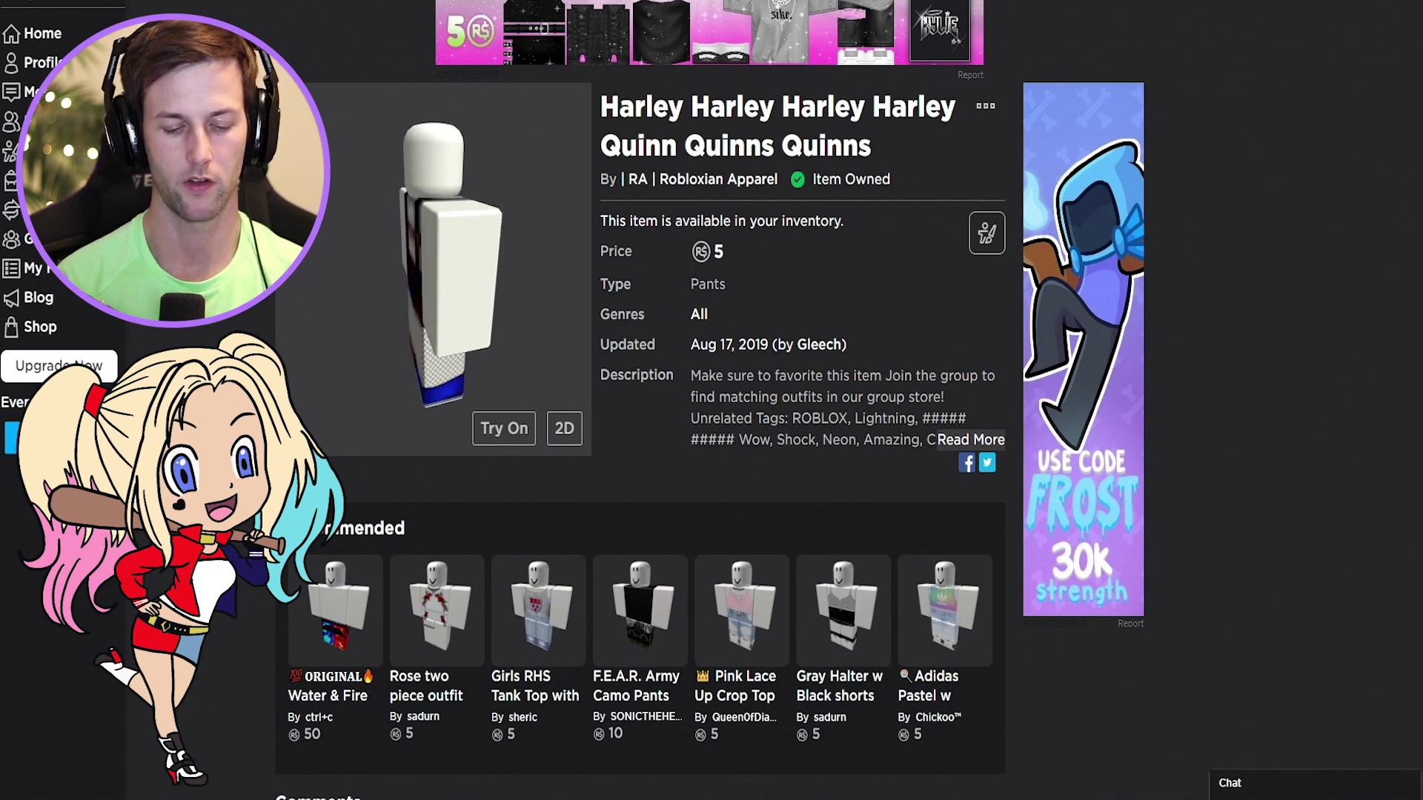
Search the catalog for Harley Quinn Shirt, check the 5 Robux item by White t-shirt army, and return to the results.
text(Harley Quinn Shirt)
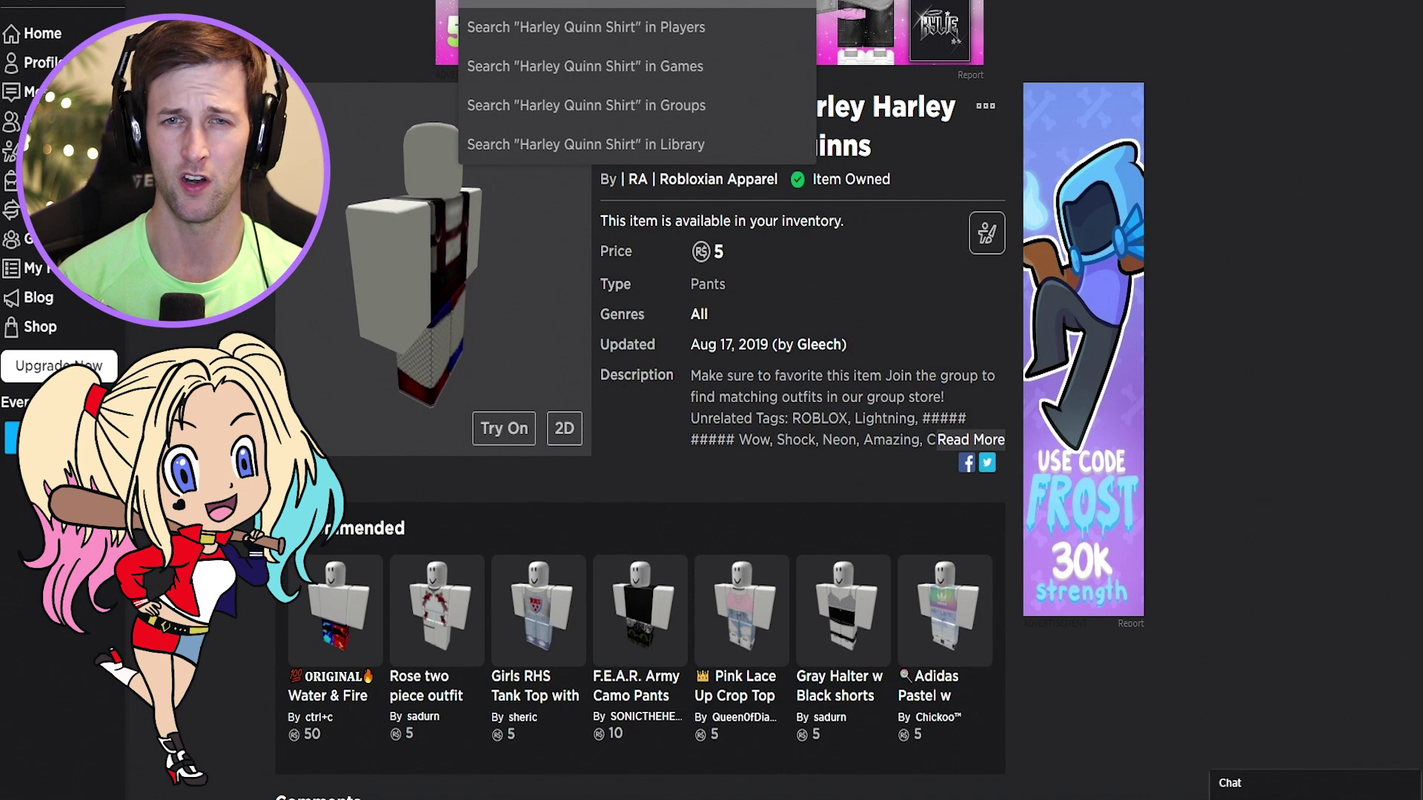
key(Return)
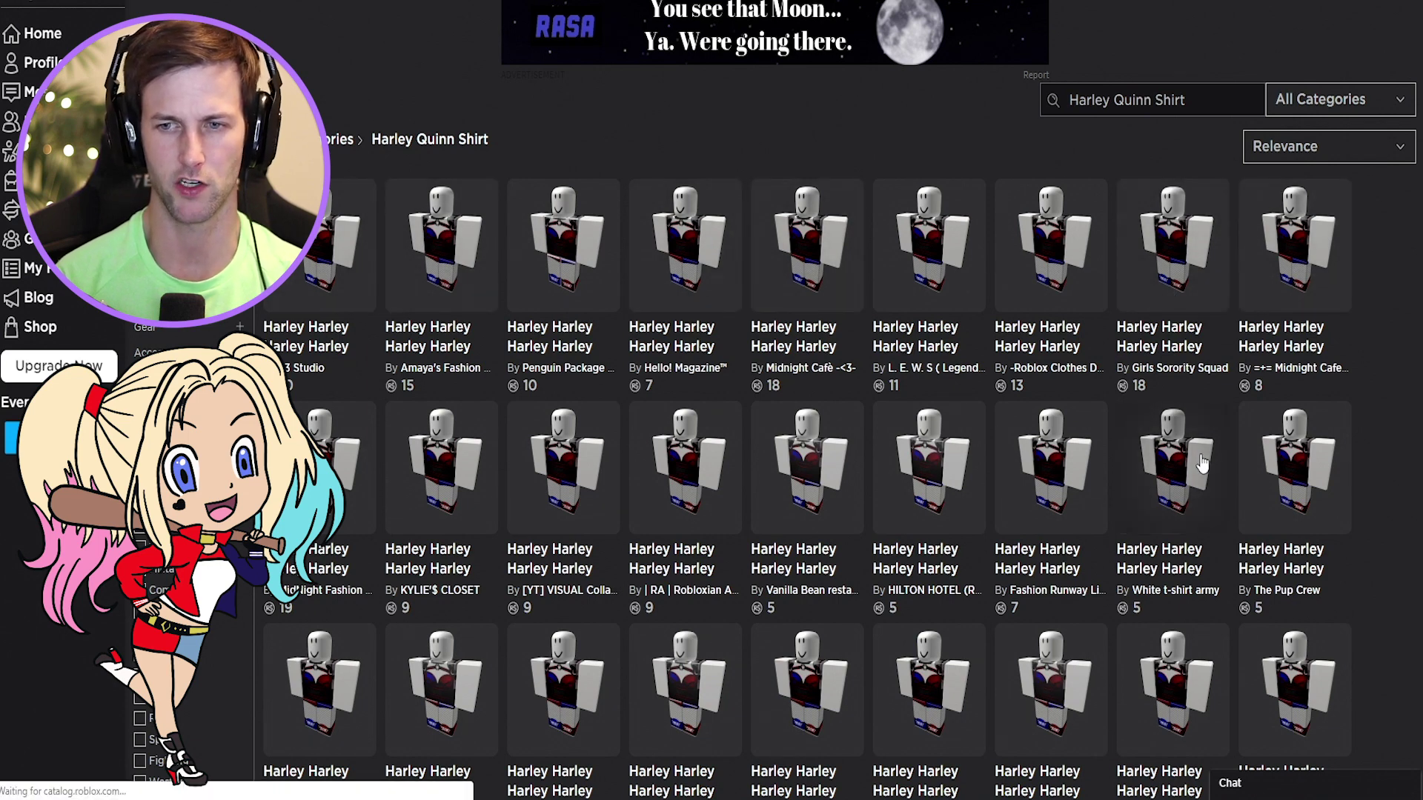
click(1208, 412)
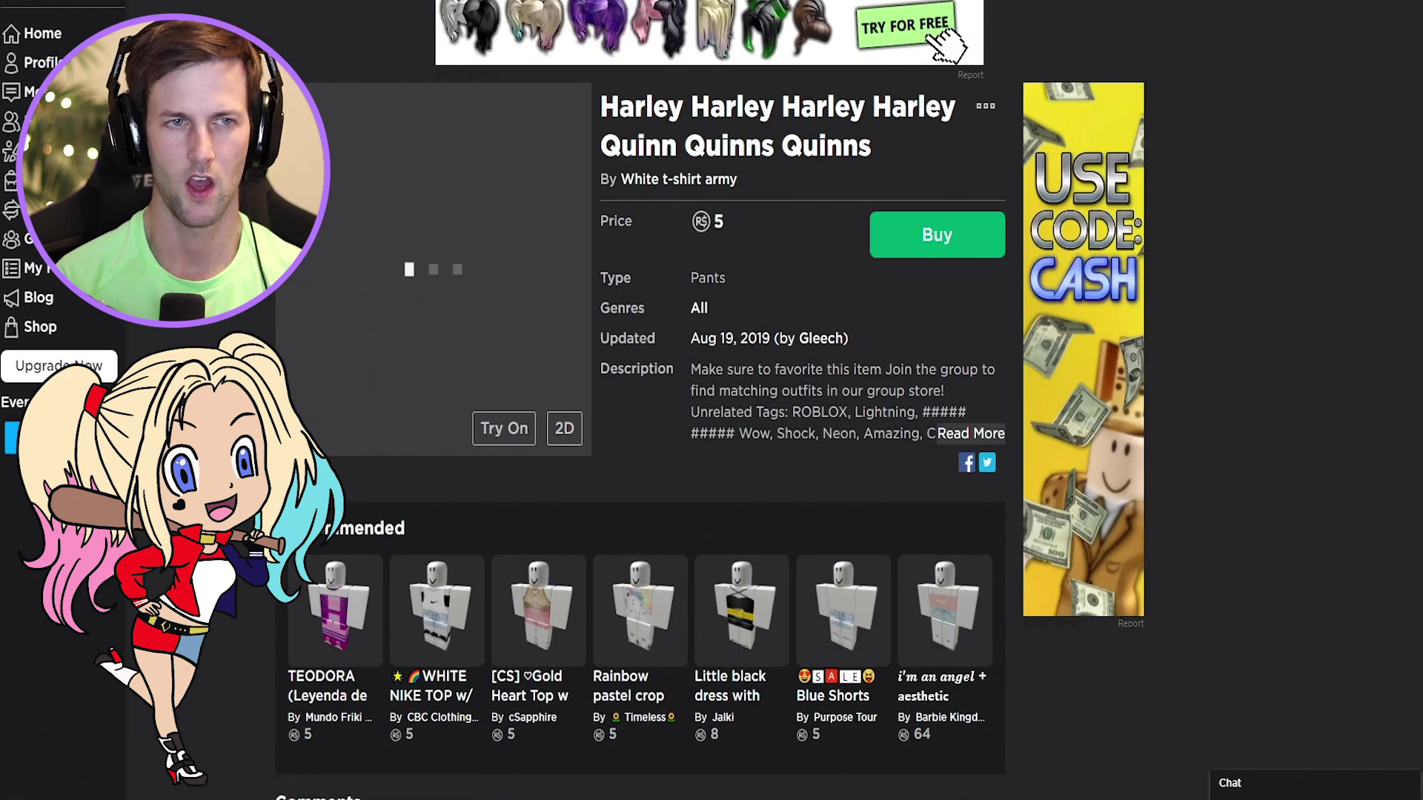
key(alt+Left)
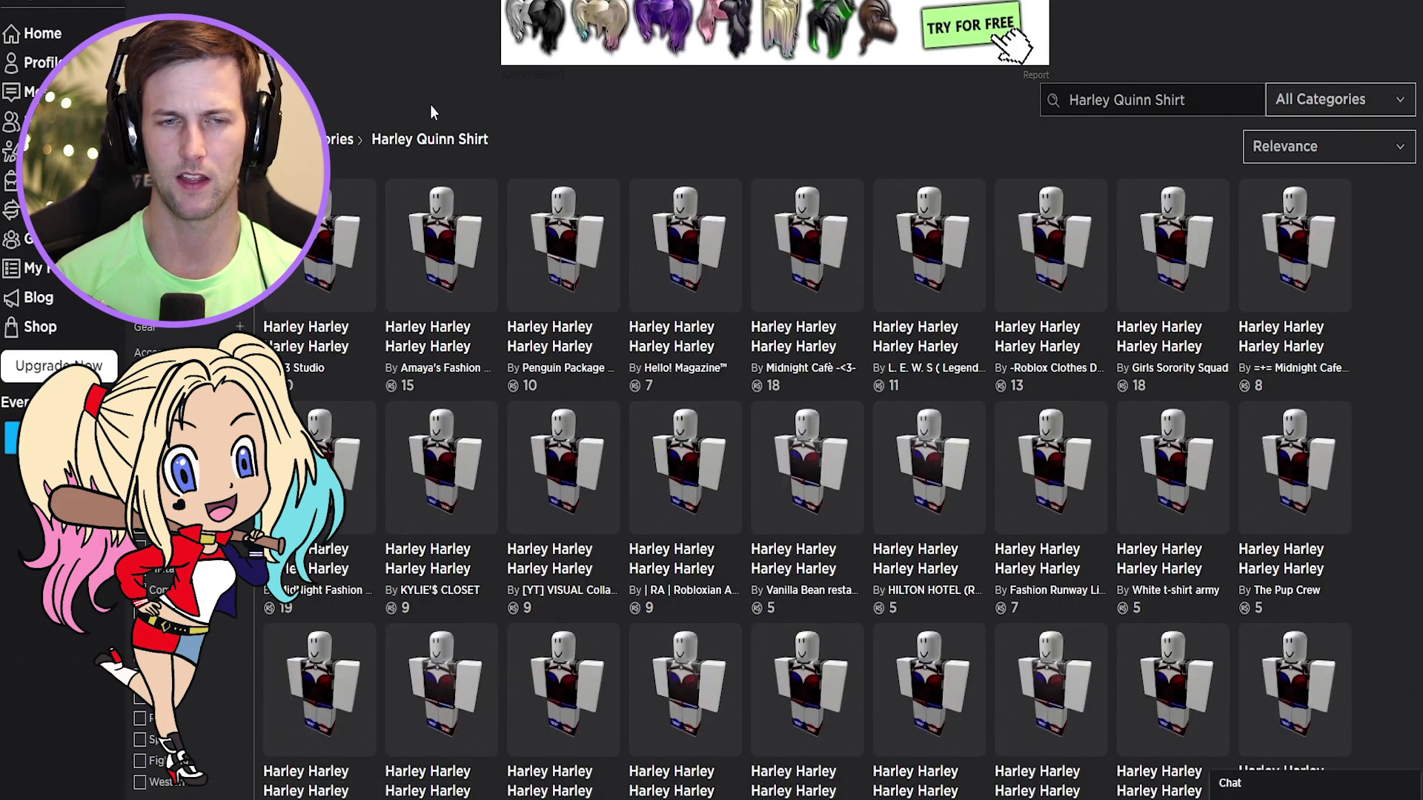
Limit the catalog to the Shirts category under Clothing and search it for Harley Quinn.
scroll(165, 332, up, 2)
click(165, 327)
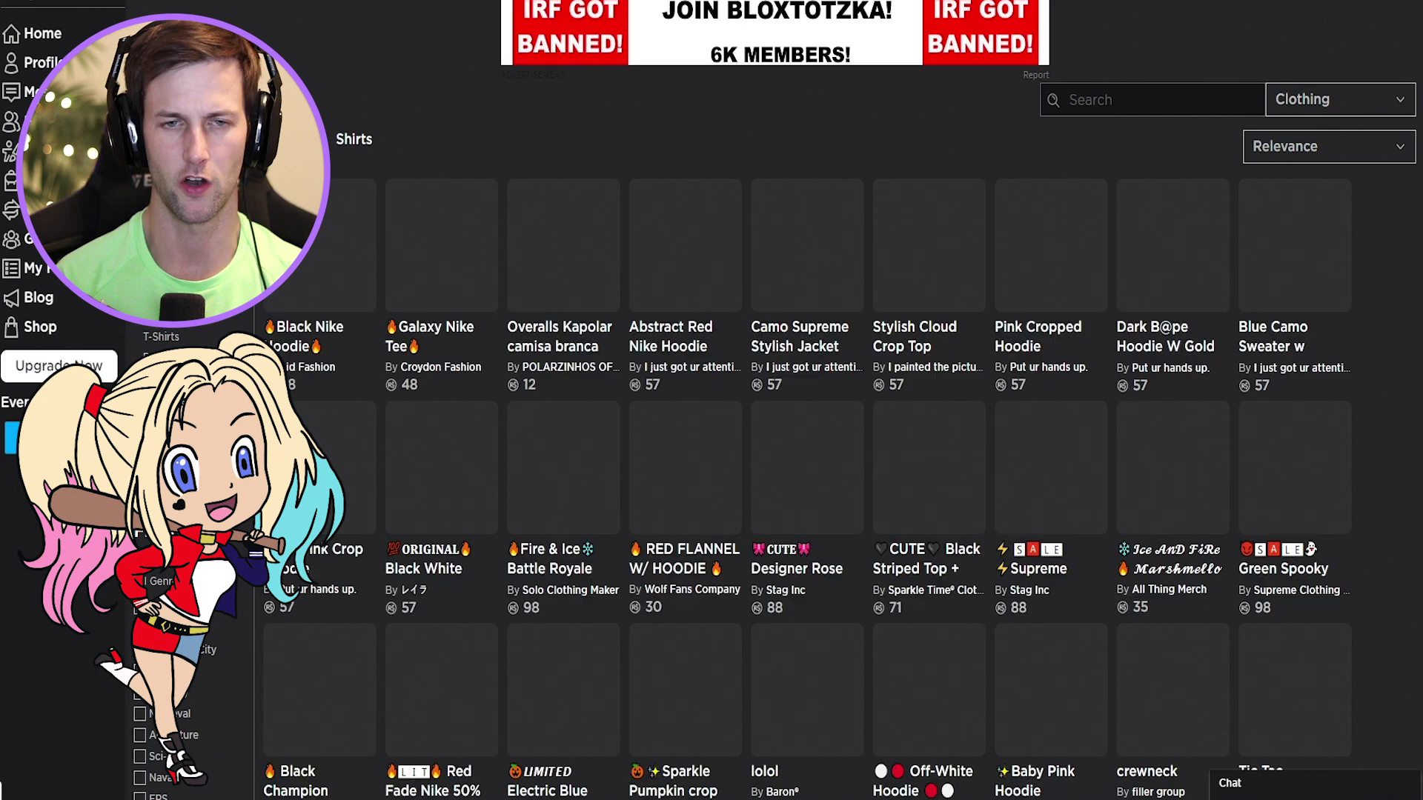
text(Harley Quinn)
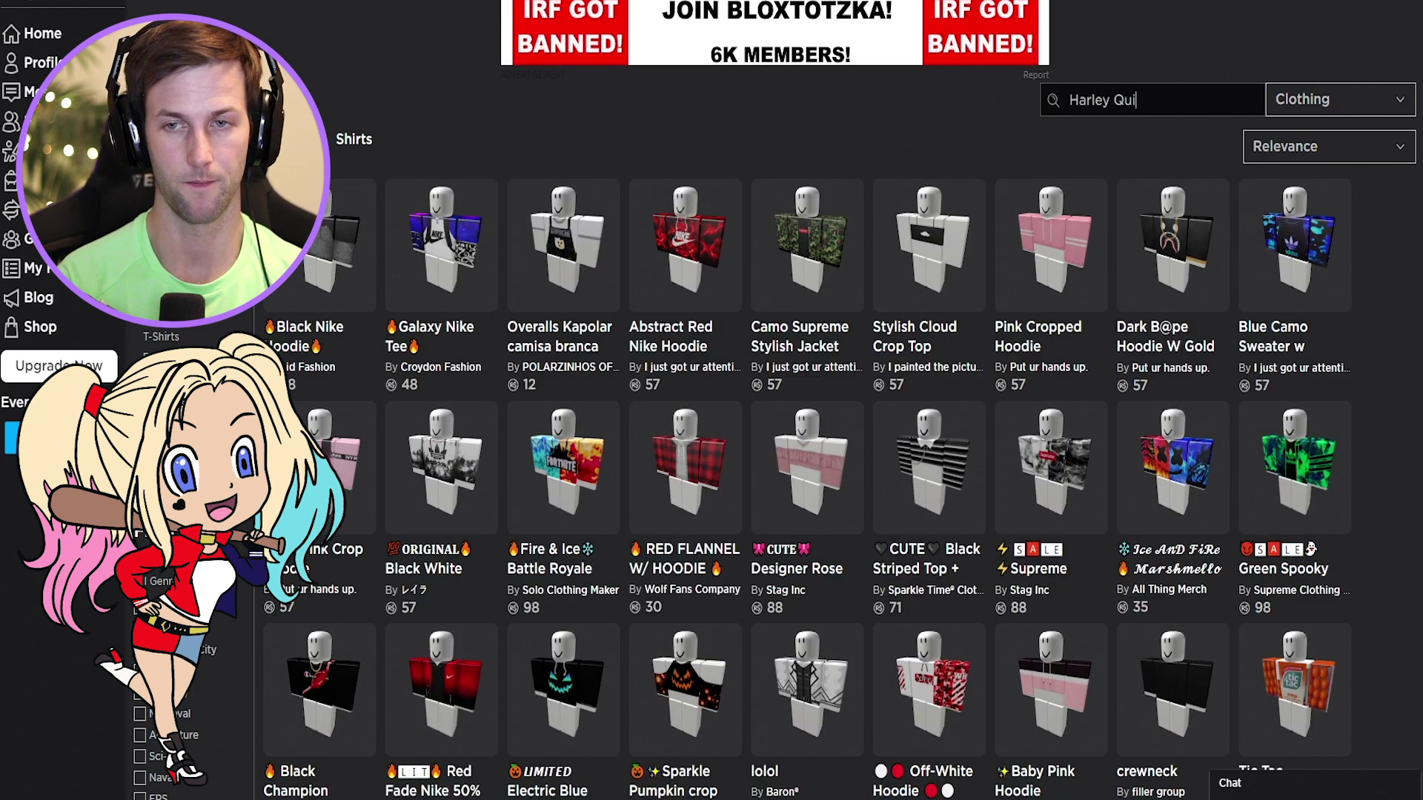
key(Return)
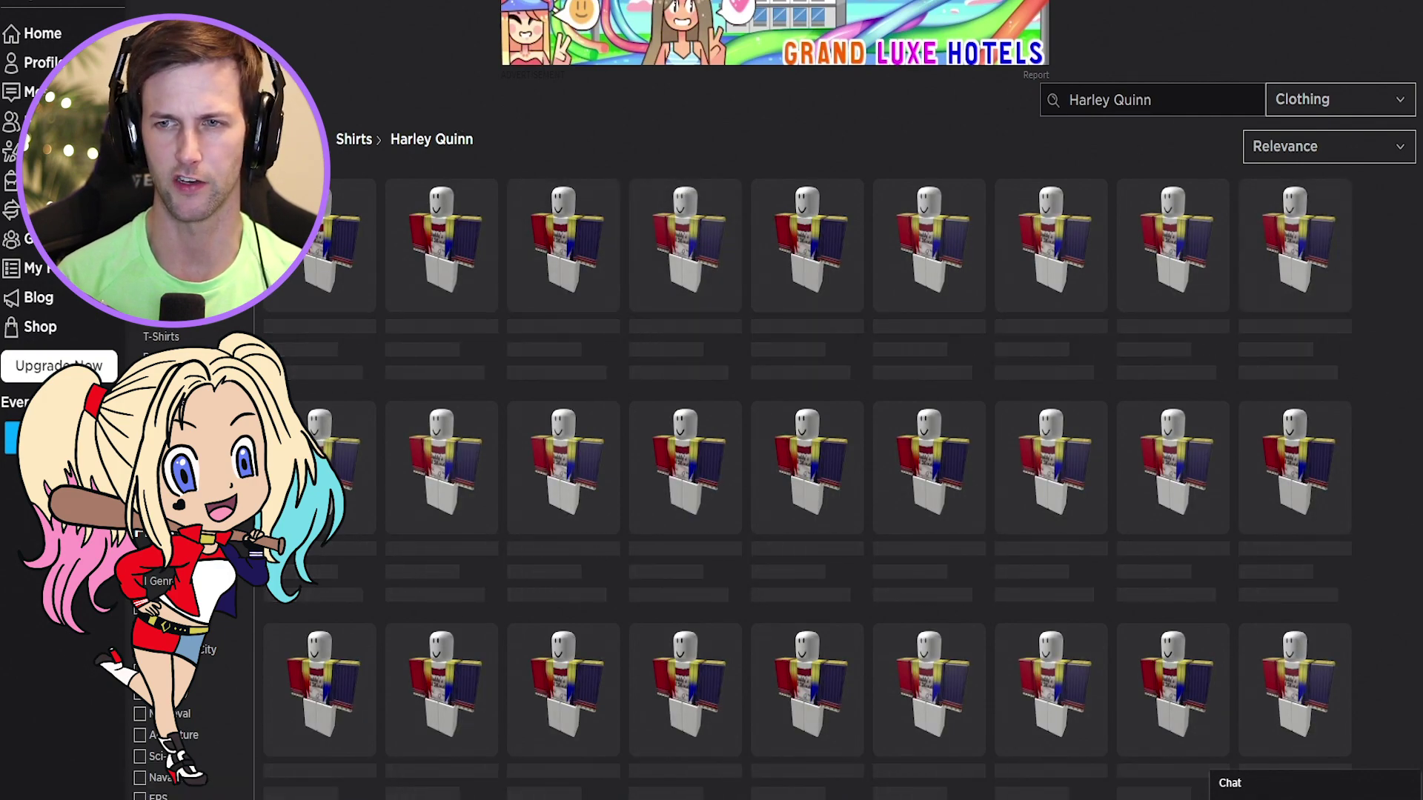
Open the 5 Robux Harley Quinn shirt by MERCI FASHION from the shirt results.
scroll(1283, 244, down, 2)
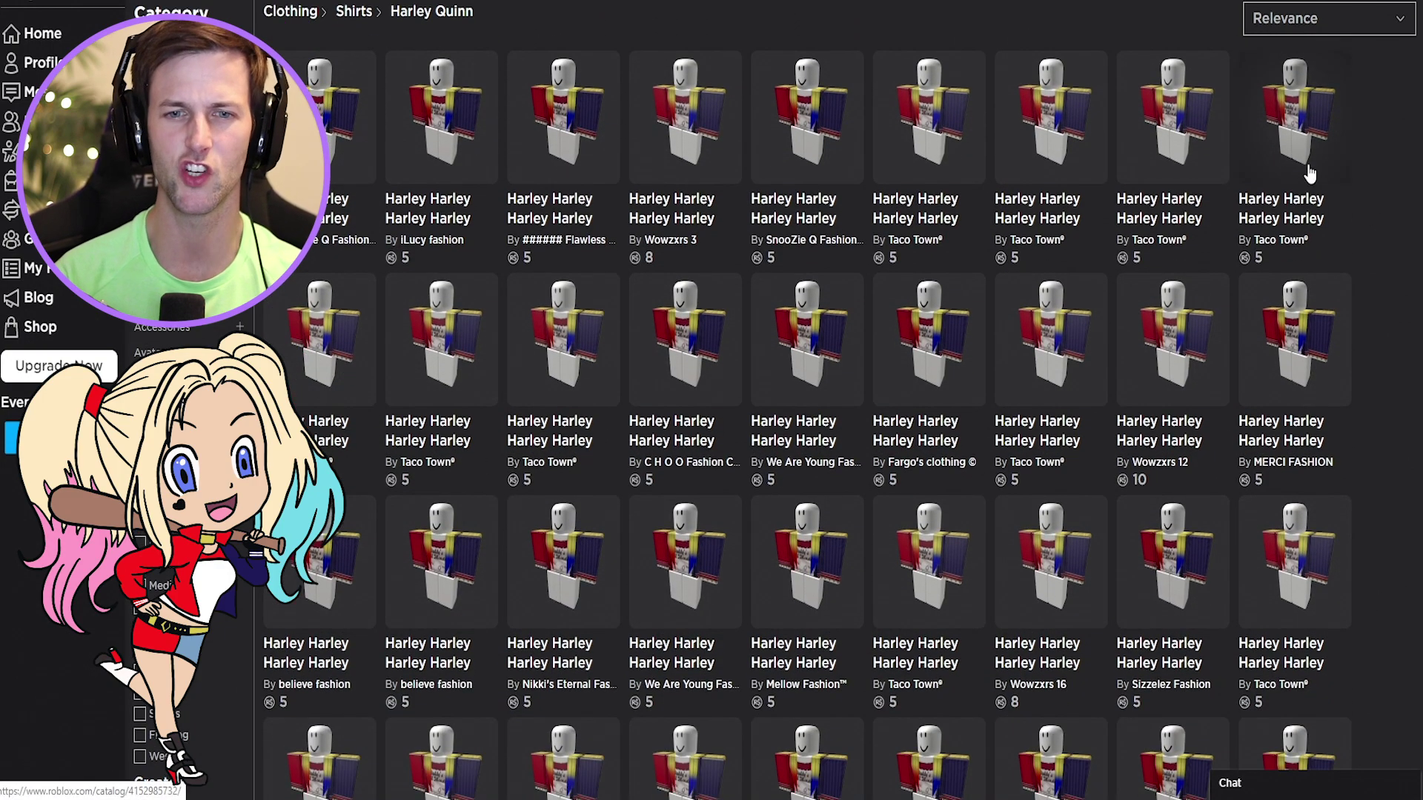
click(1305, 315)
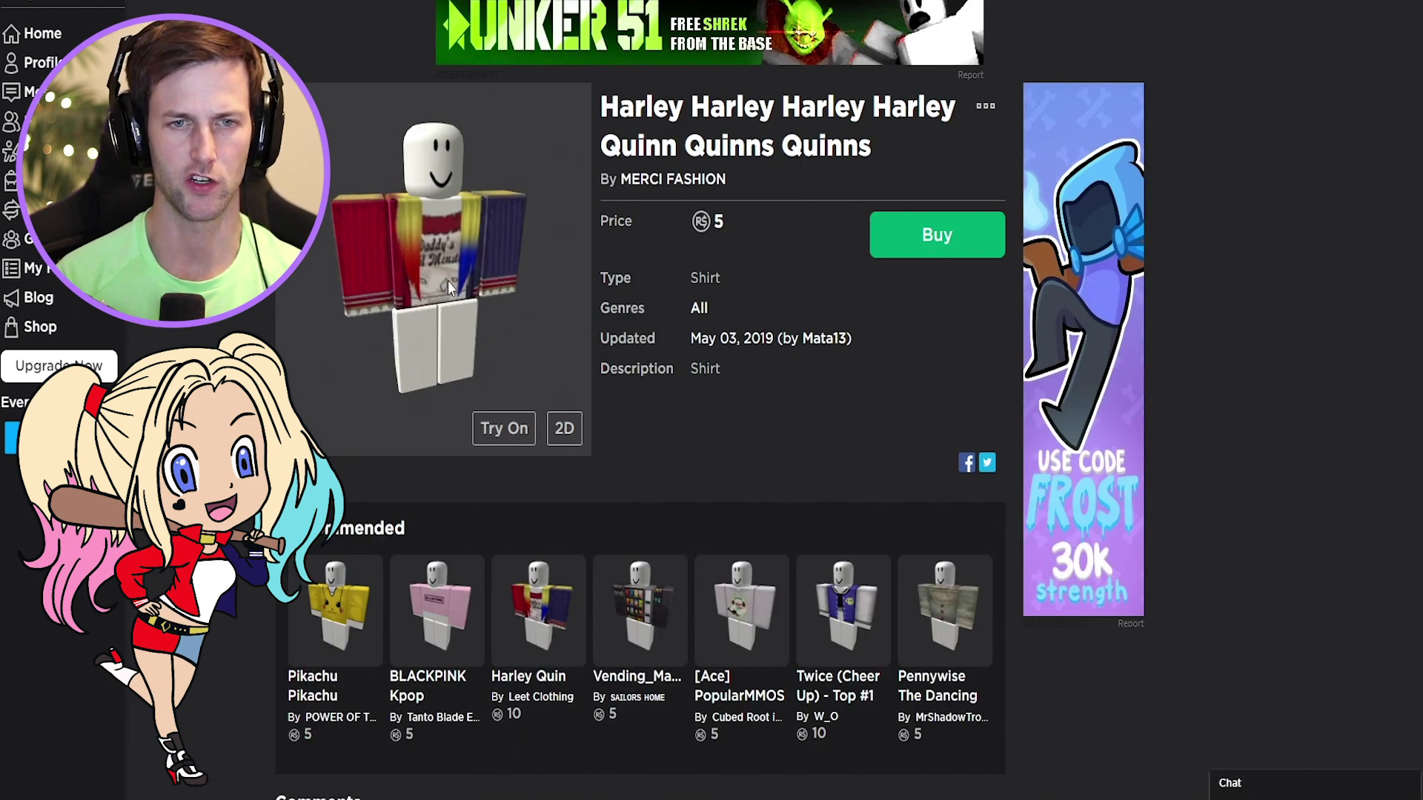
Rotate the MERCI FASHION shirt in the 3D preview to inspect it, and return to the shirt results.
mouse_move(486, 312)
mouse_down()
mouse_move(464, 279)
mouse_move(541, 251)
mouse_move(465, 281)
mouse_move(540, 271)
mouse_move(496, 278)
mouse_move(496, 301)
mouse_up()
drag(415, 286, 381, 285)
key(alt+Left)
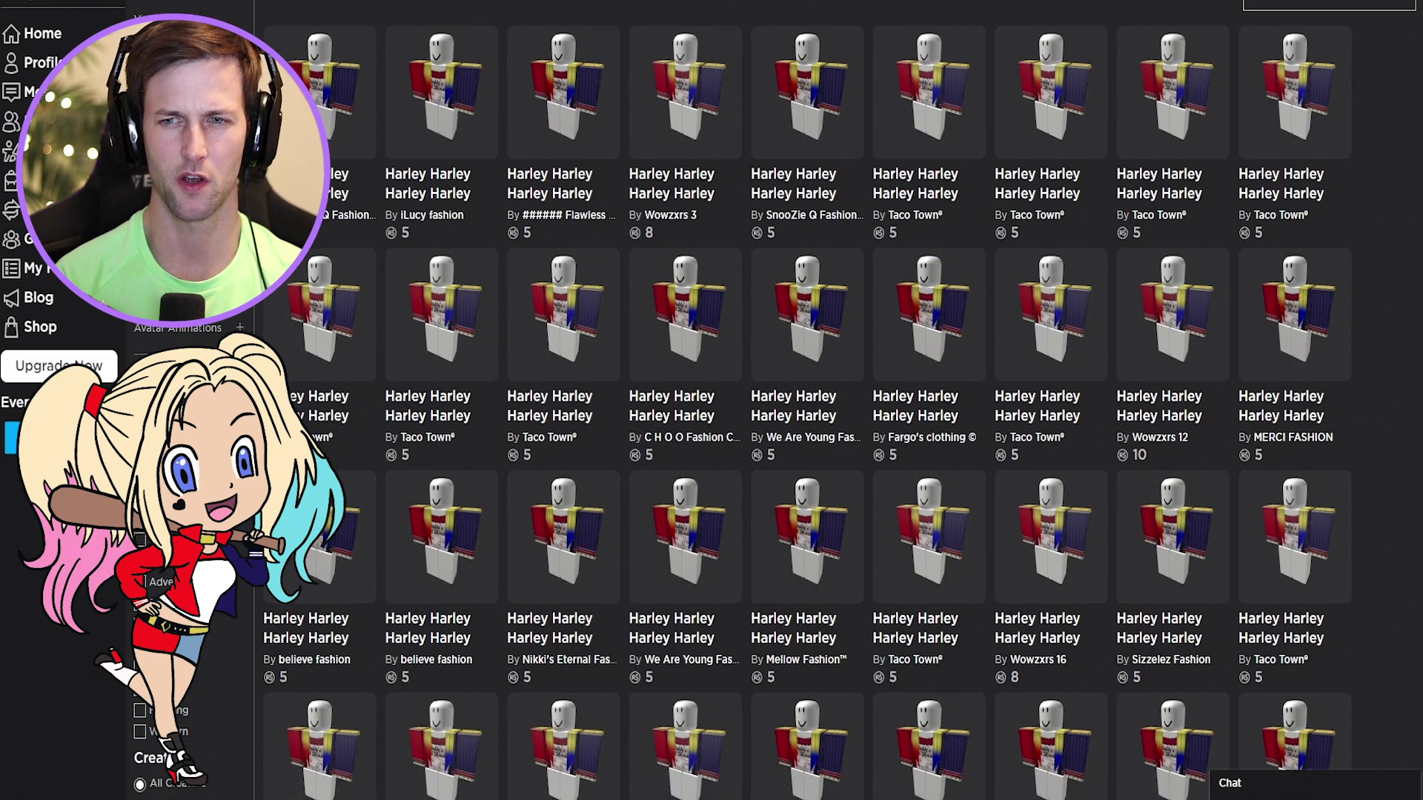
Look through the remaining Harley Quinn shirt results, open the 5 Robux shirt by terror killers, and return to the results.
scroll(774, 400, down, 3)
scroll(774, 400, down, 3)
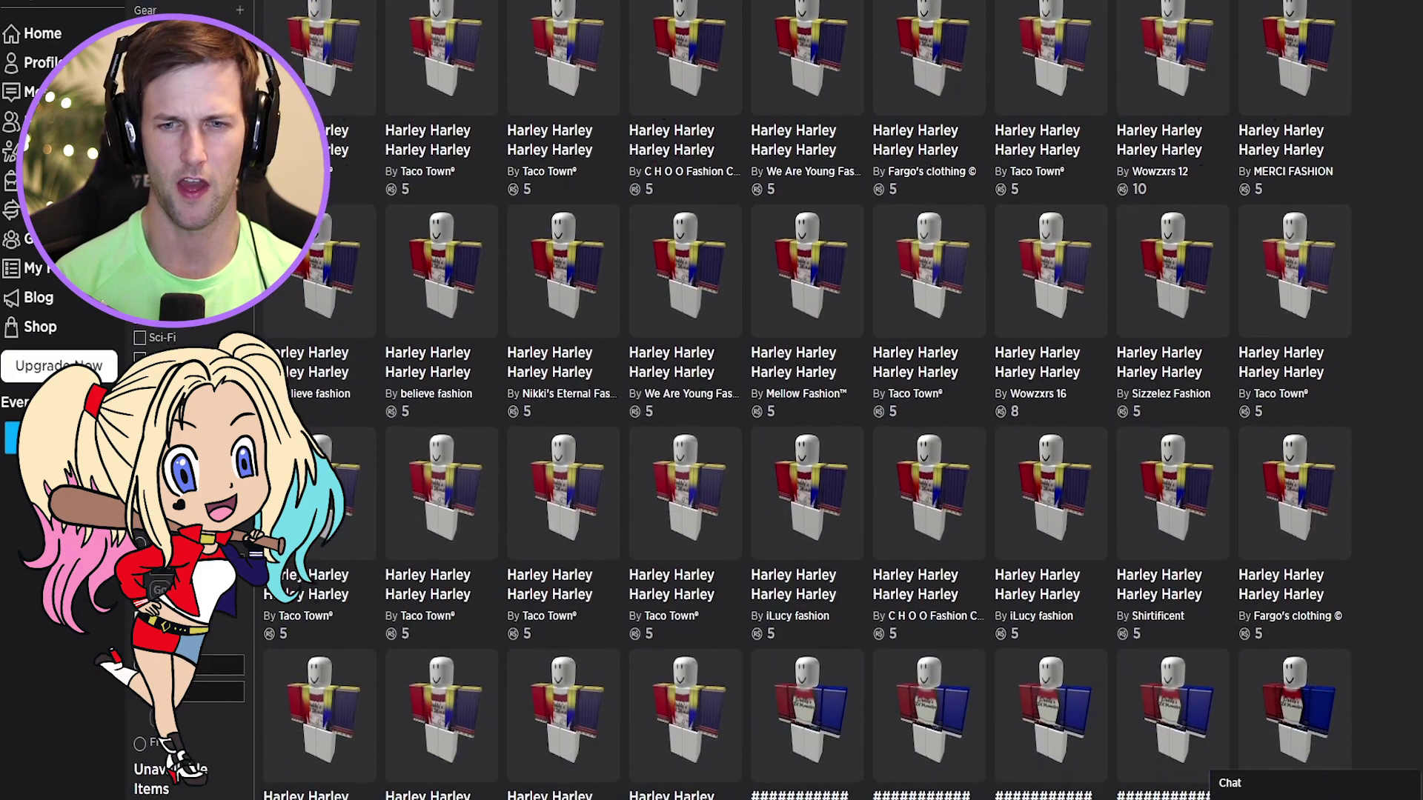
scroll(814, 468, down, 1)
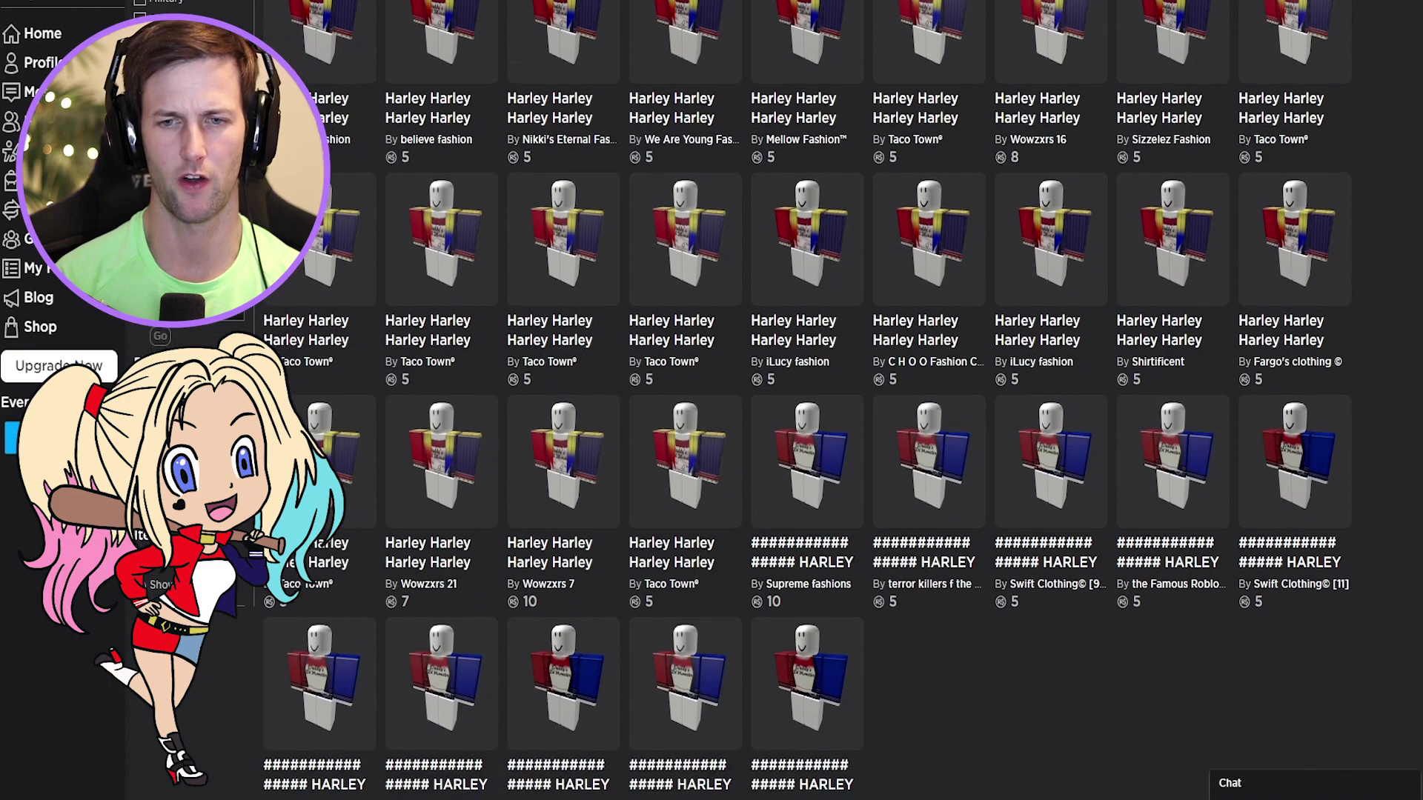
click(912, 470)
key(alt+Left)
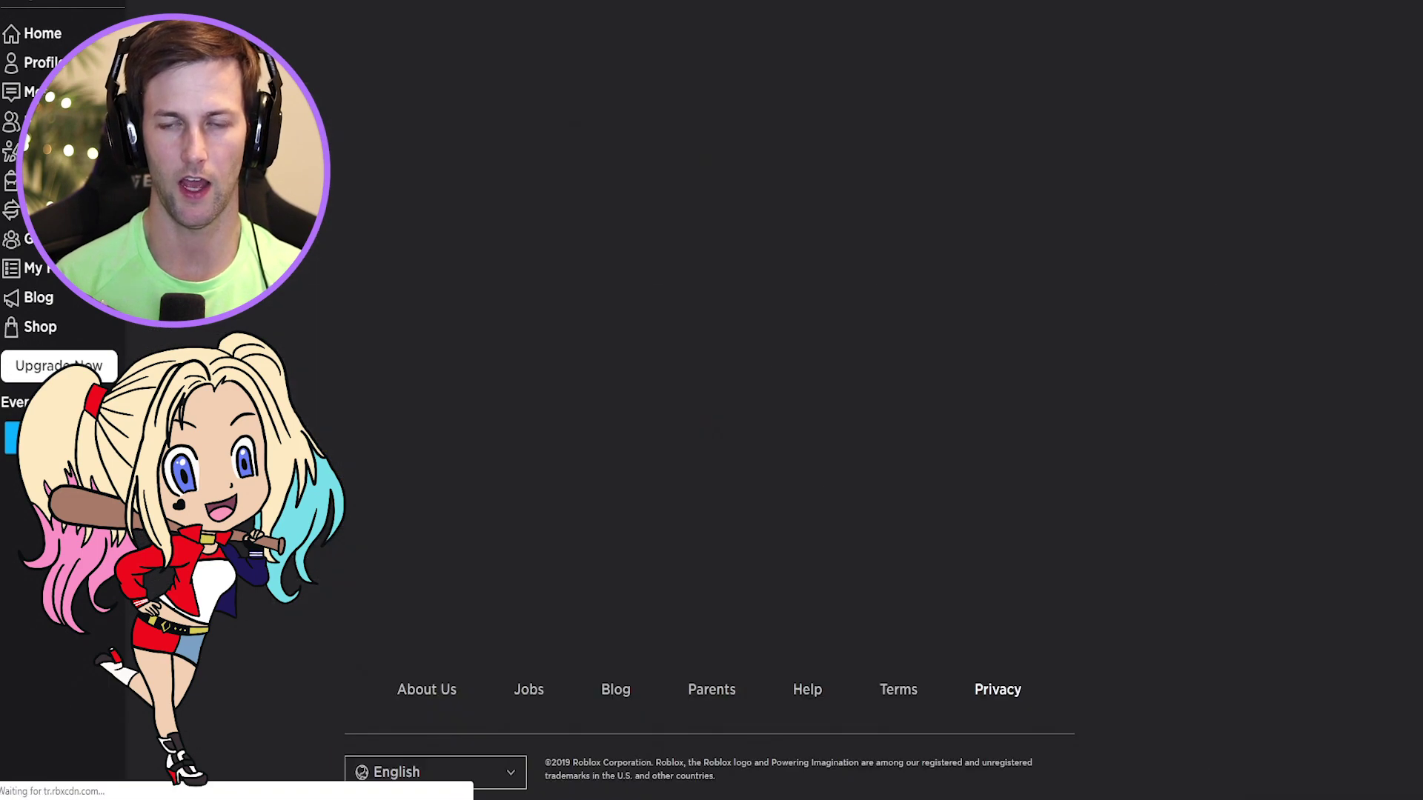
scroll(1334, 447, down, 3)
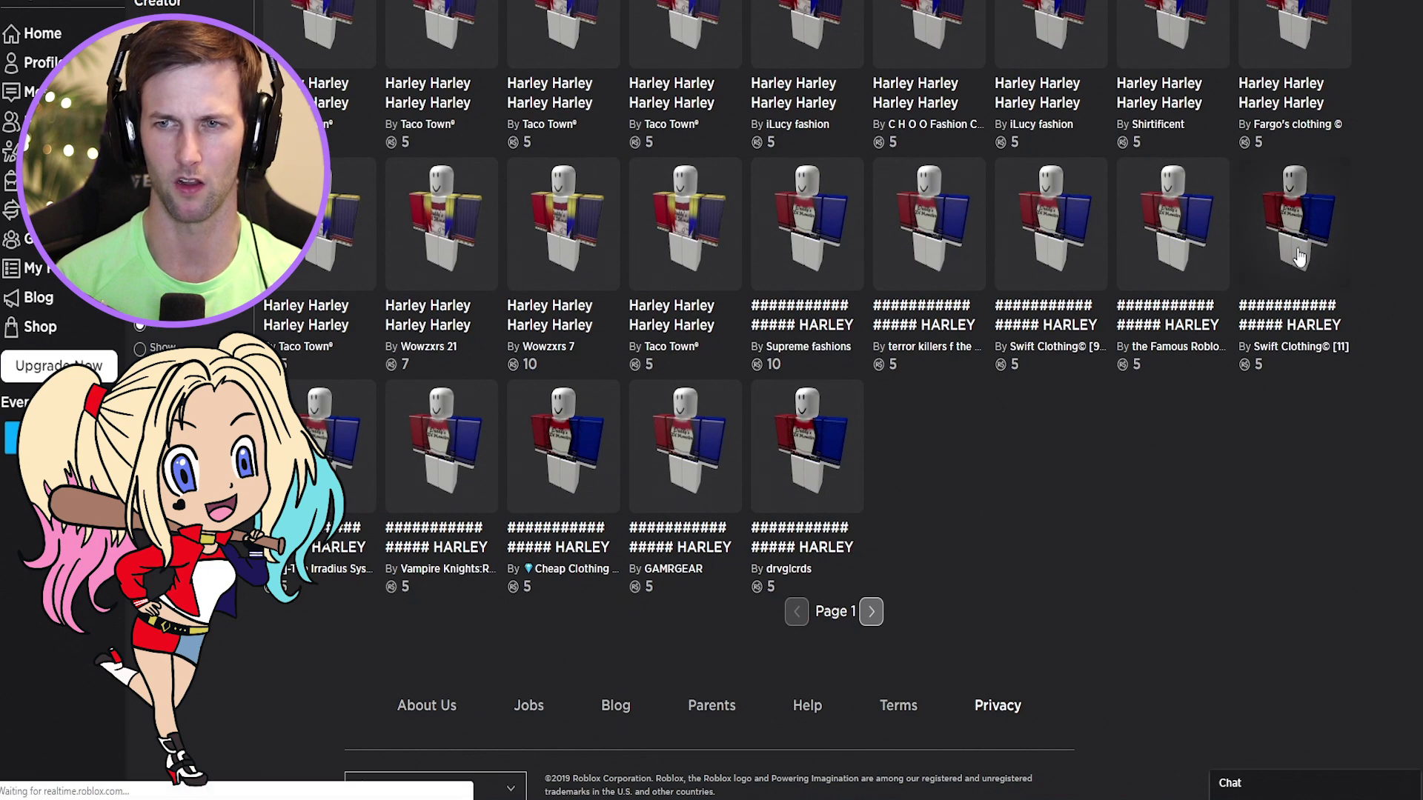
Open the Harley Quinn shirt by Swift Clothing© [11] and buy it for 5 Robux.
click(1296, 237)
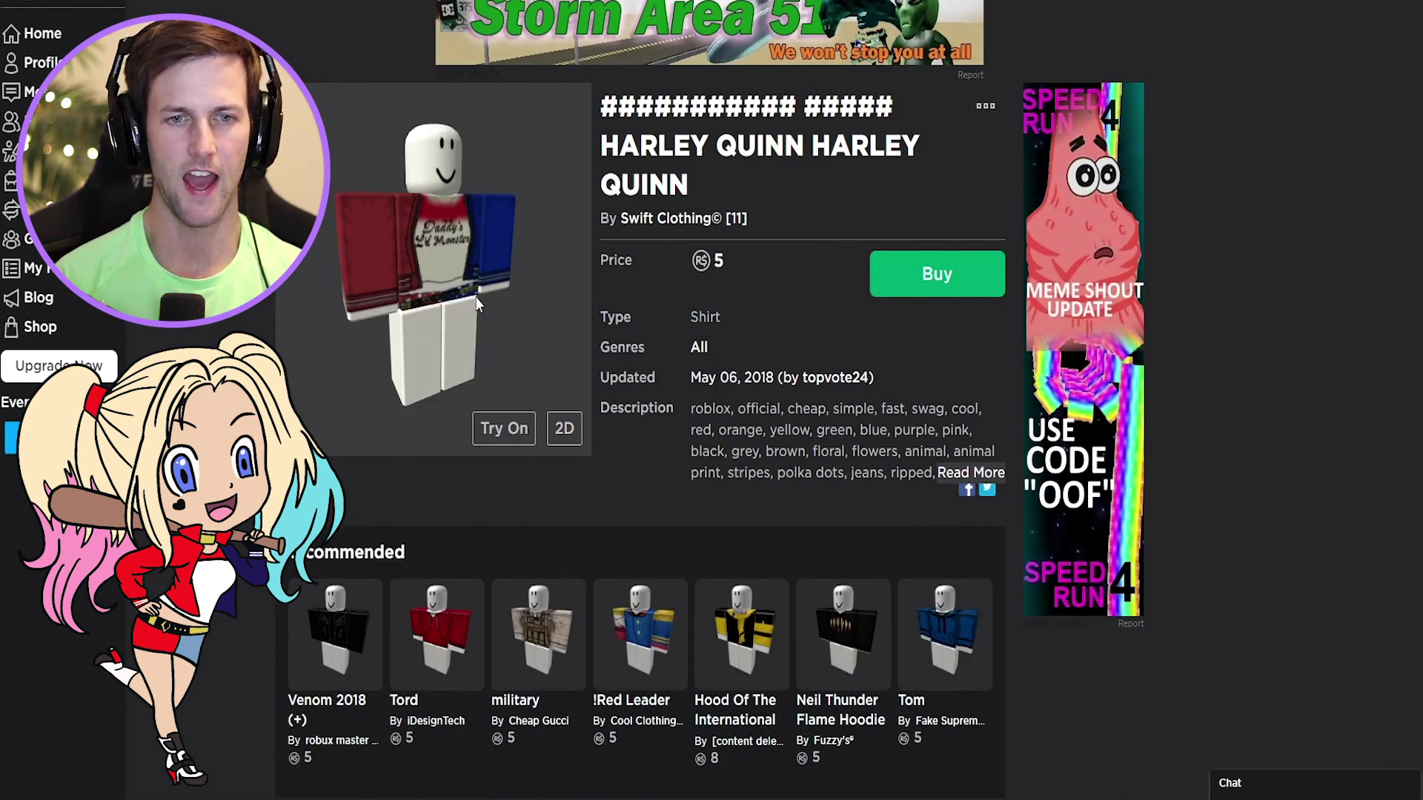
click(924, 281)
click(673, 510)
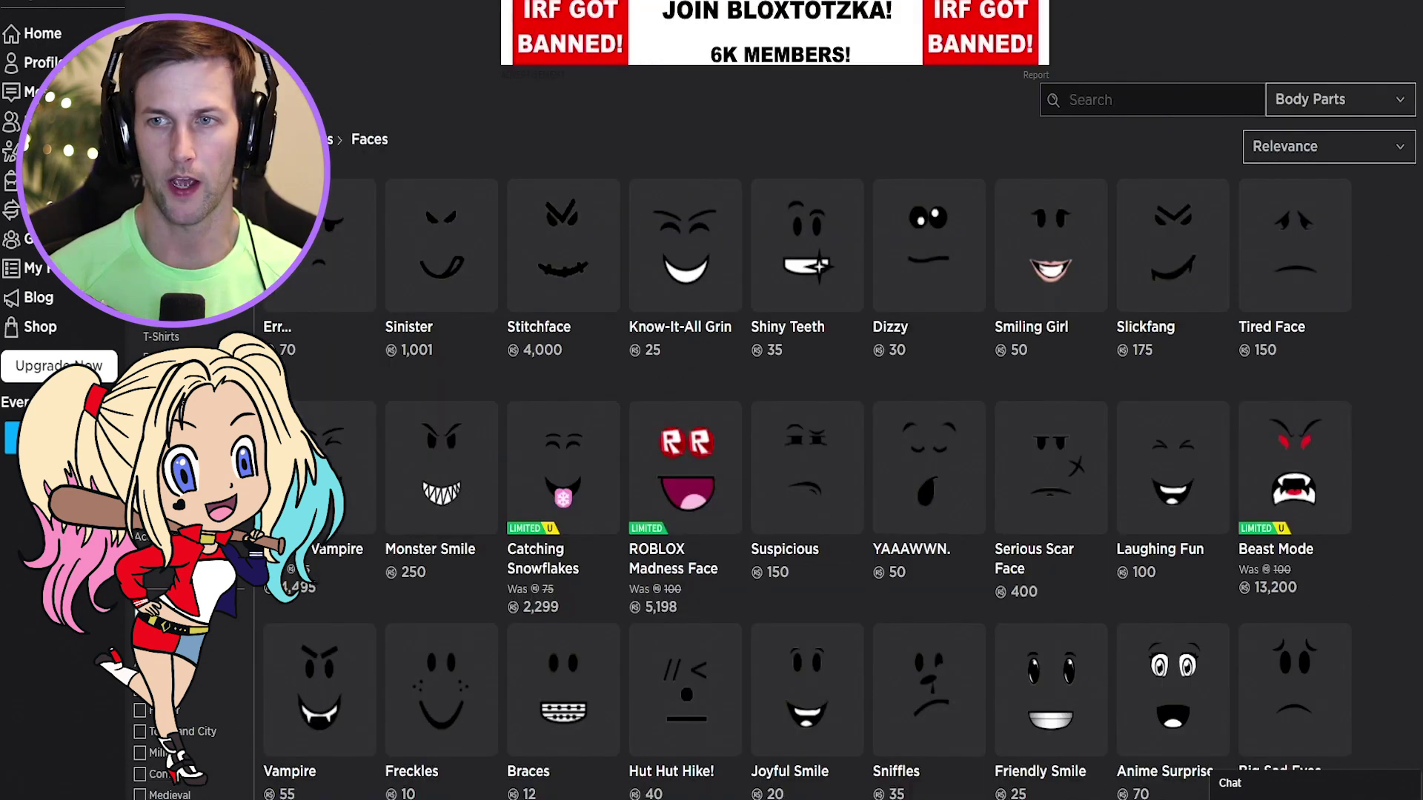
Browse pages 1 to 3 of the Faces category under Body Parts for a face that suits Harley Quinn.
scroll(838, 416, down, 2)
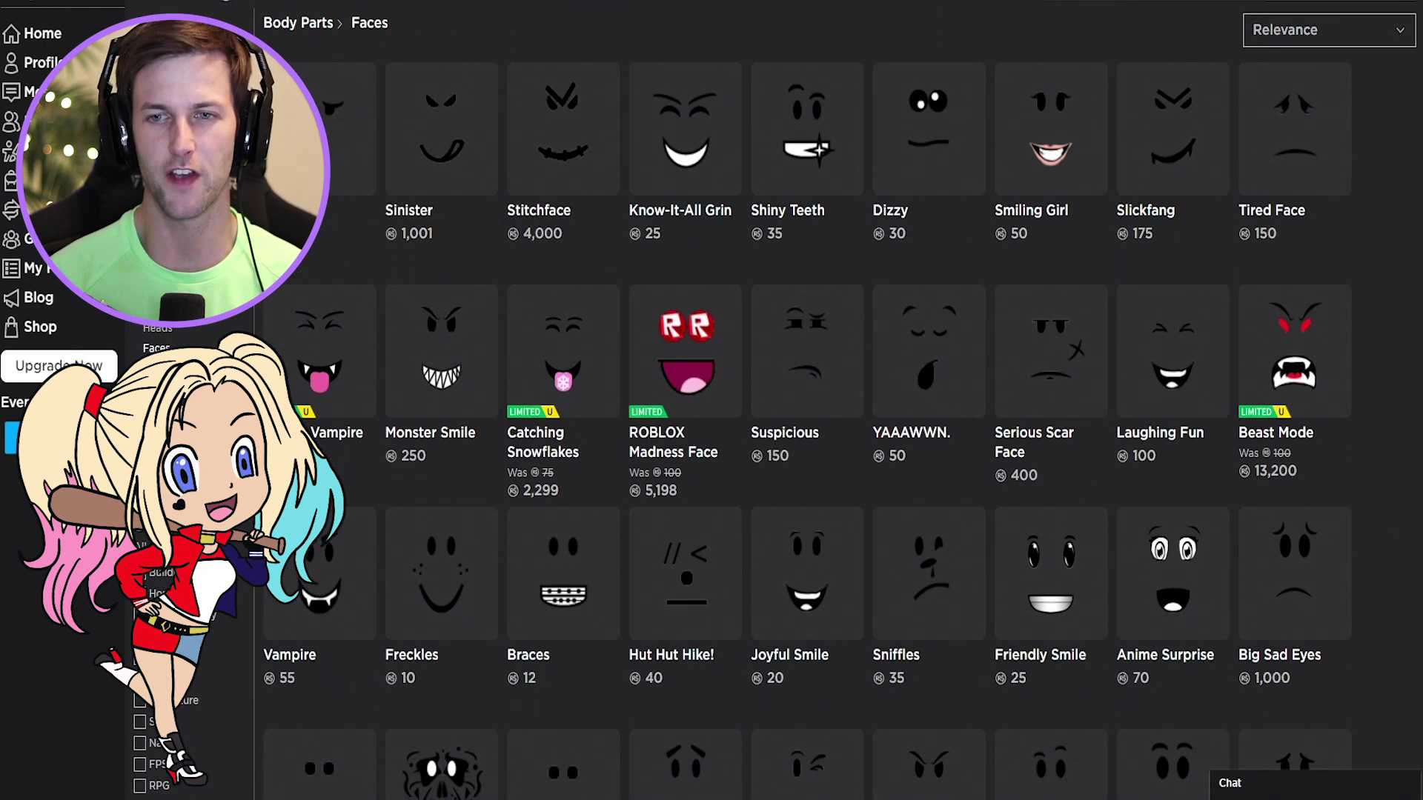
scroll(1103, 156, up, 2)
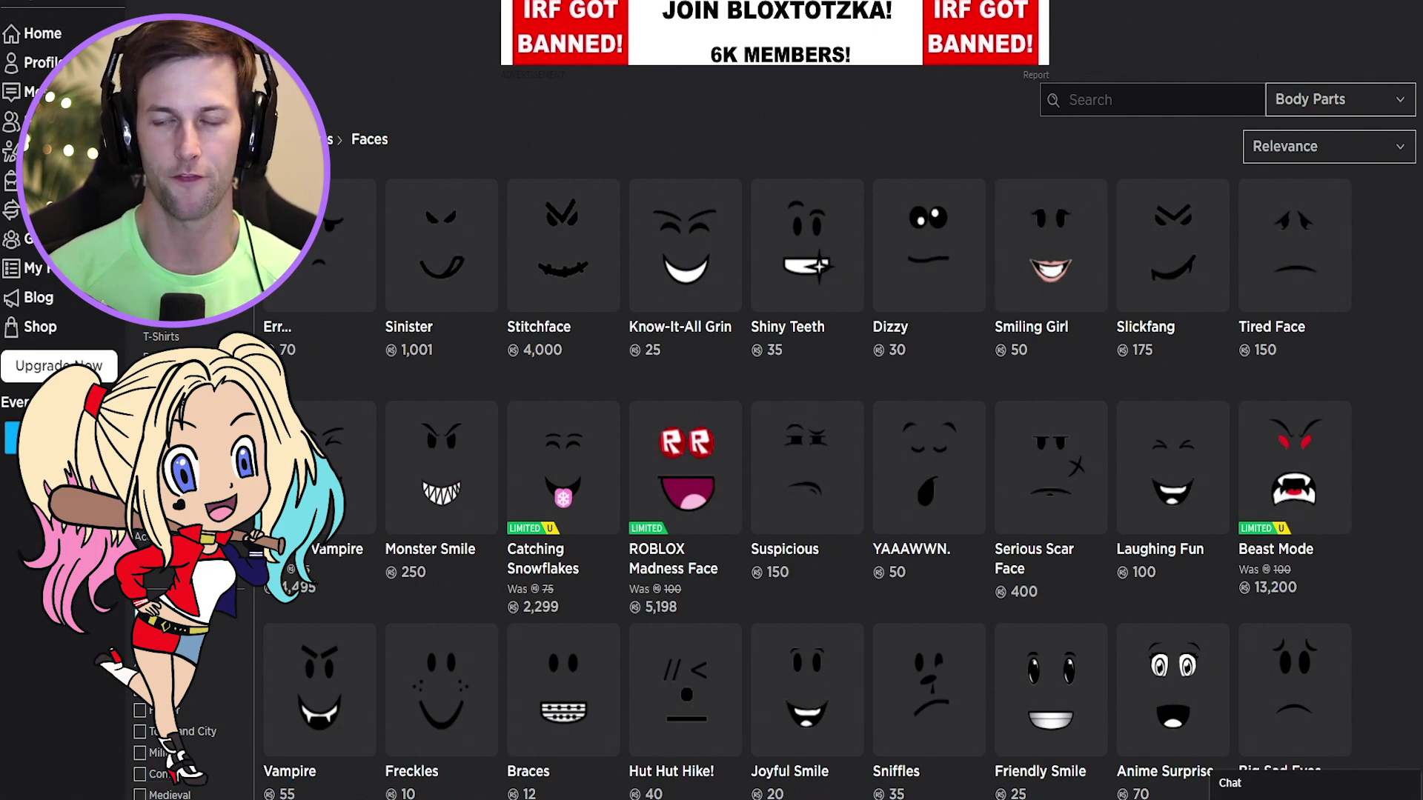
scroll(1128, 599, down, 13)
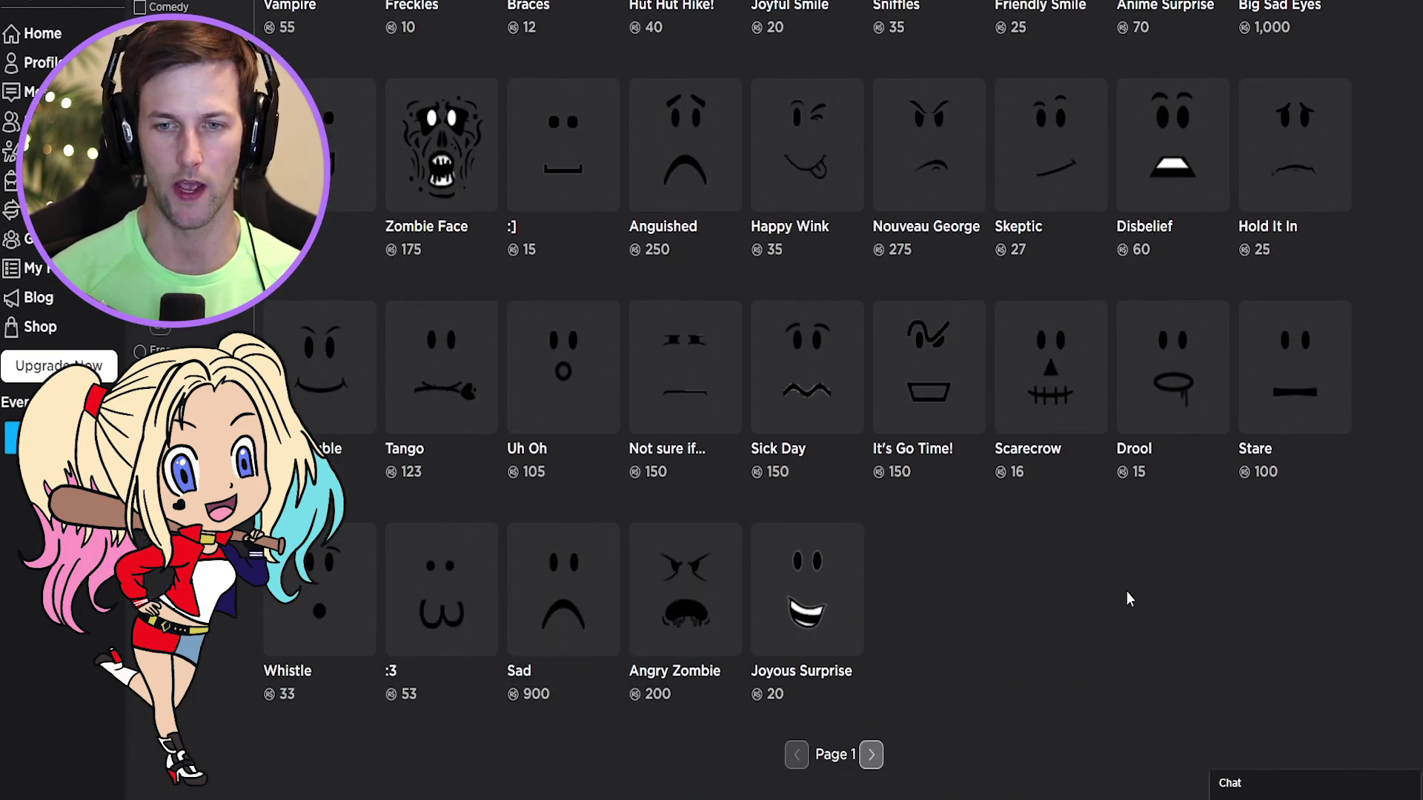
click(871, 755)
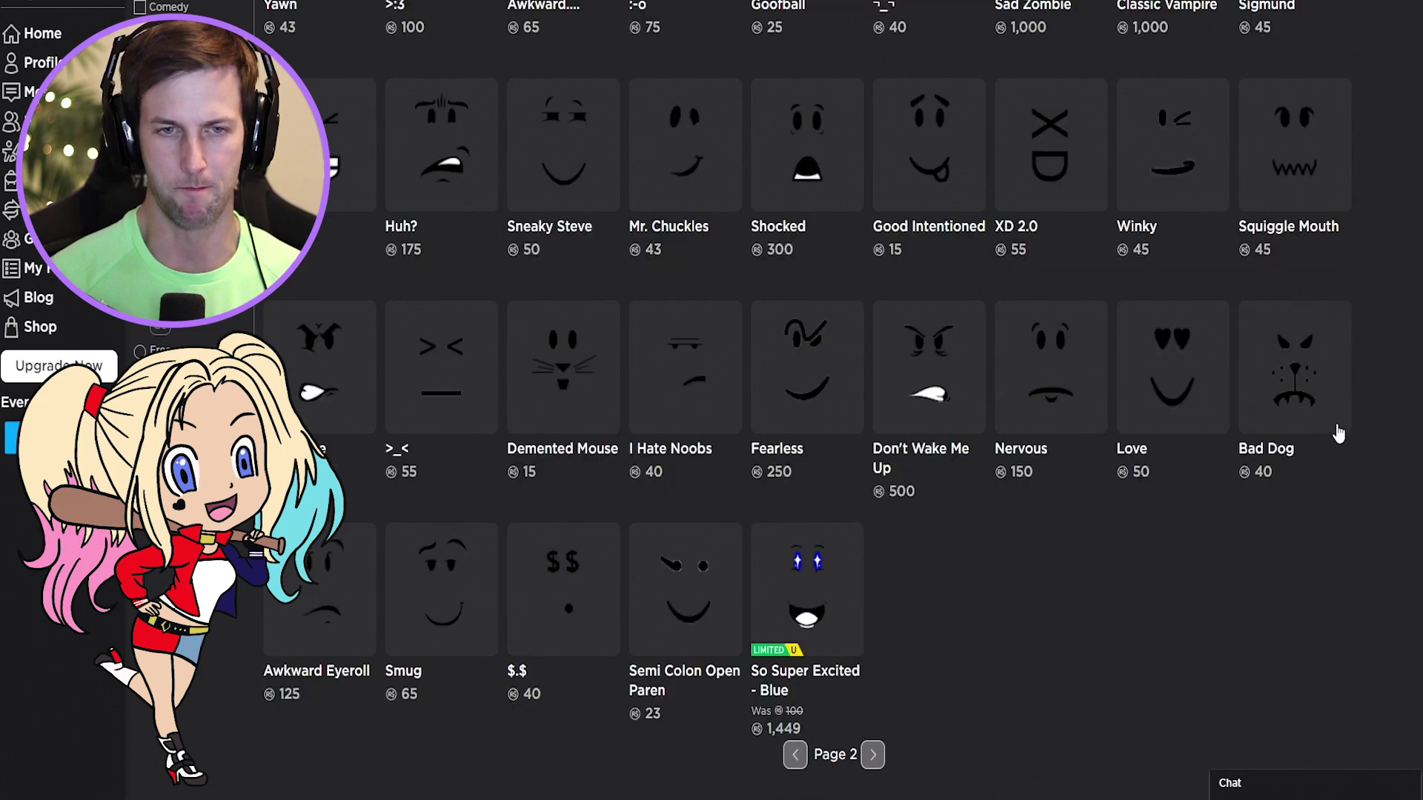
scroll(1373, 361, up, 13)
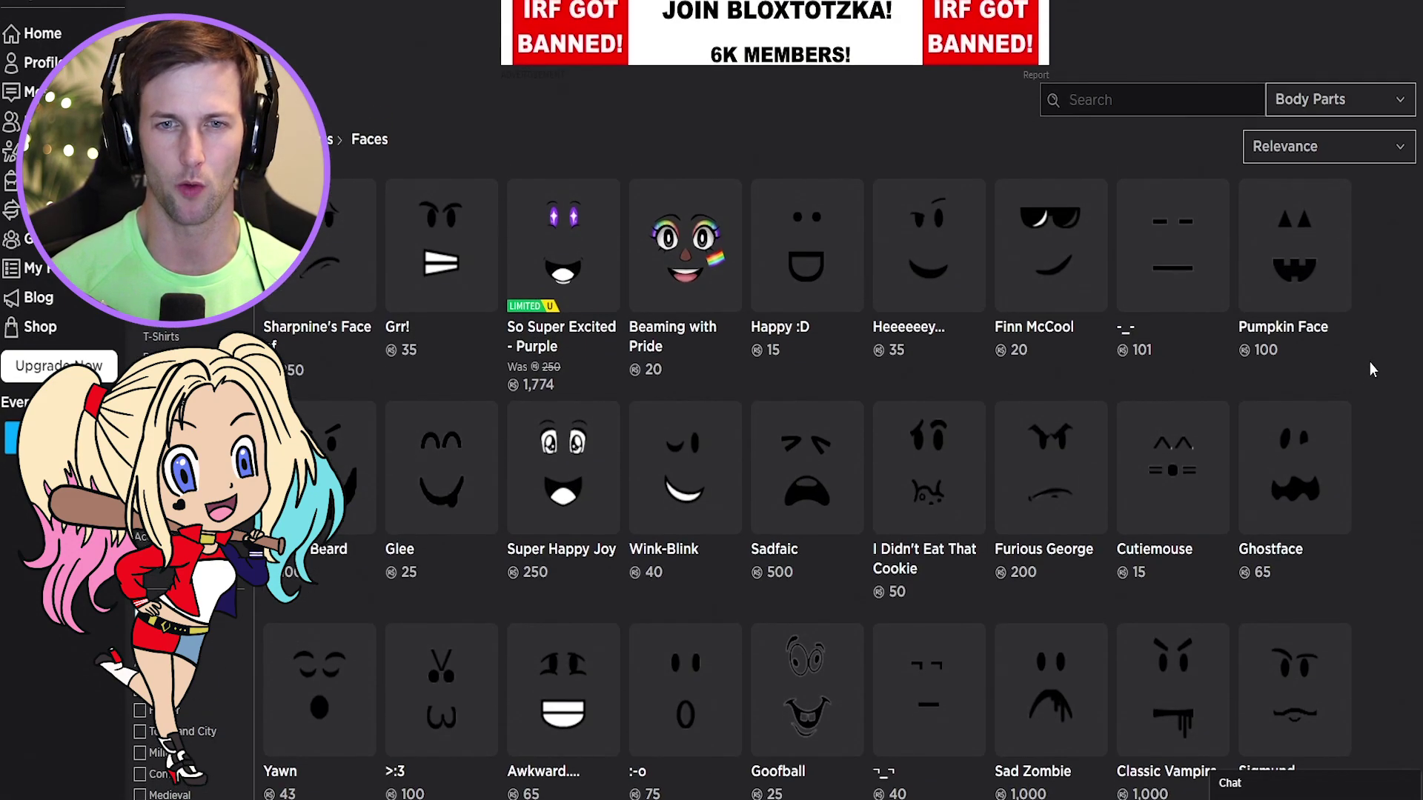
scroll(1355, 495, down, 12)
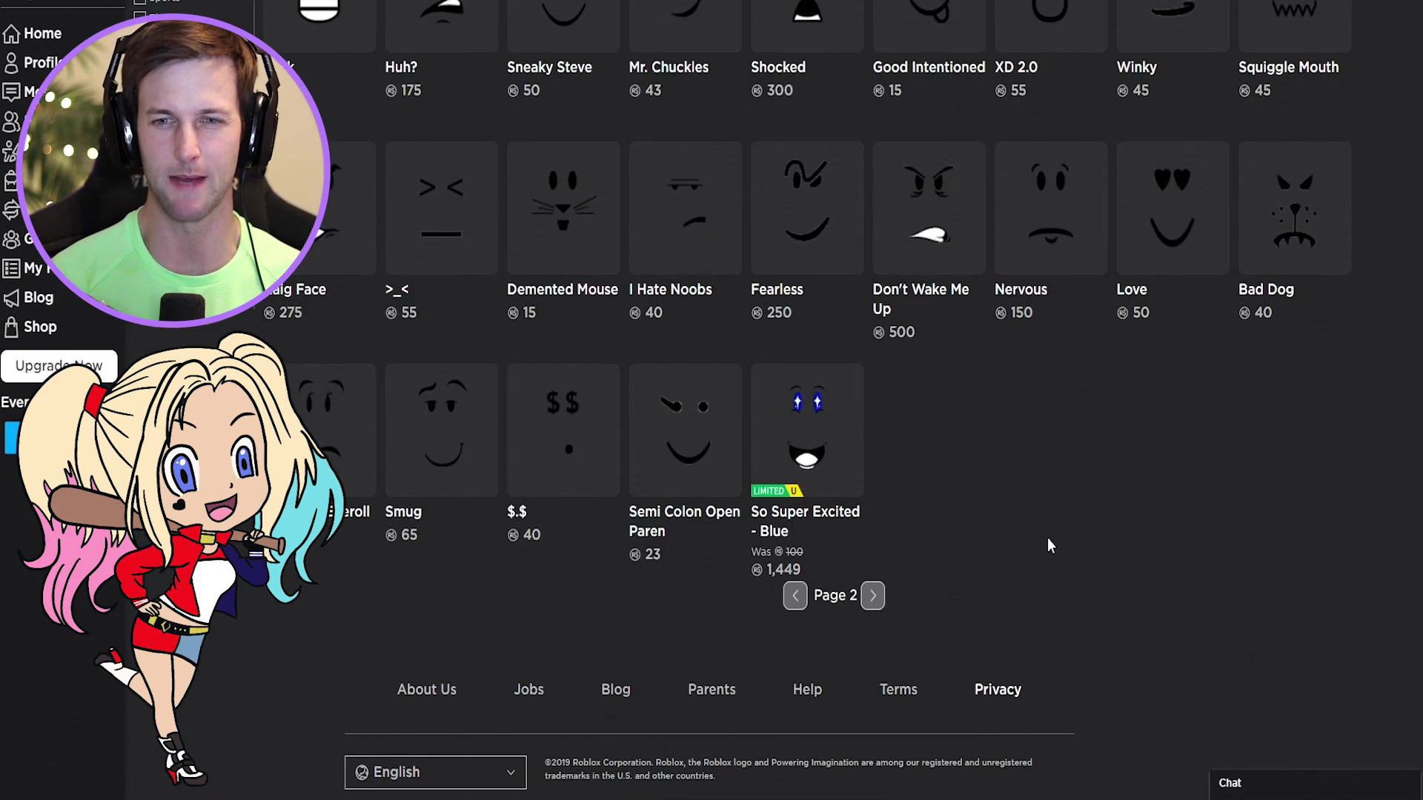
click(874, 596)
scroll(1362, 448, up, 12)
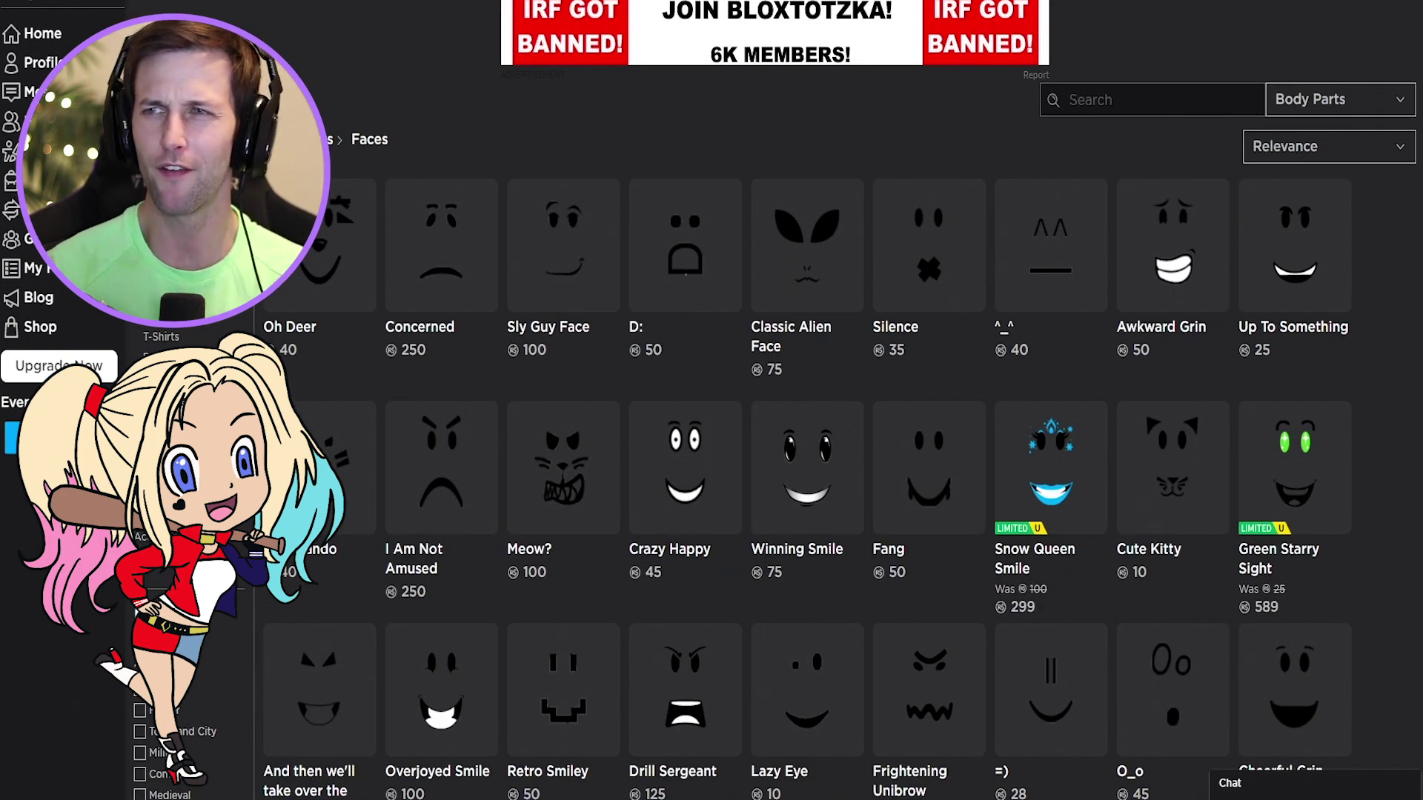
scroll(837, 445, down, 7)
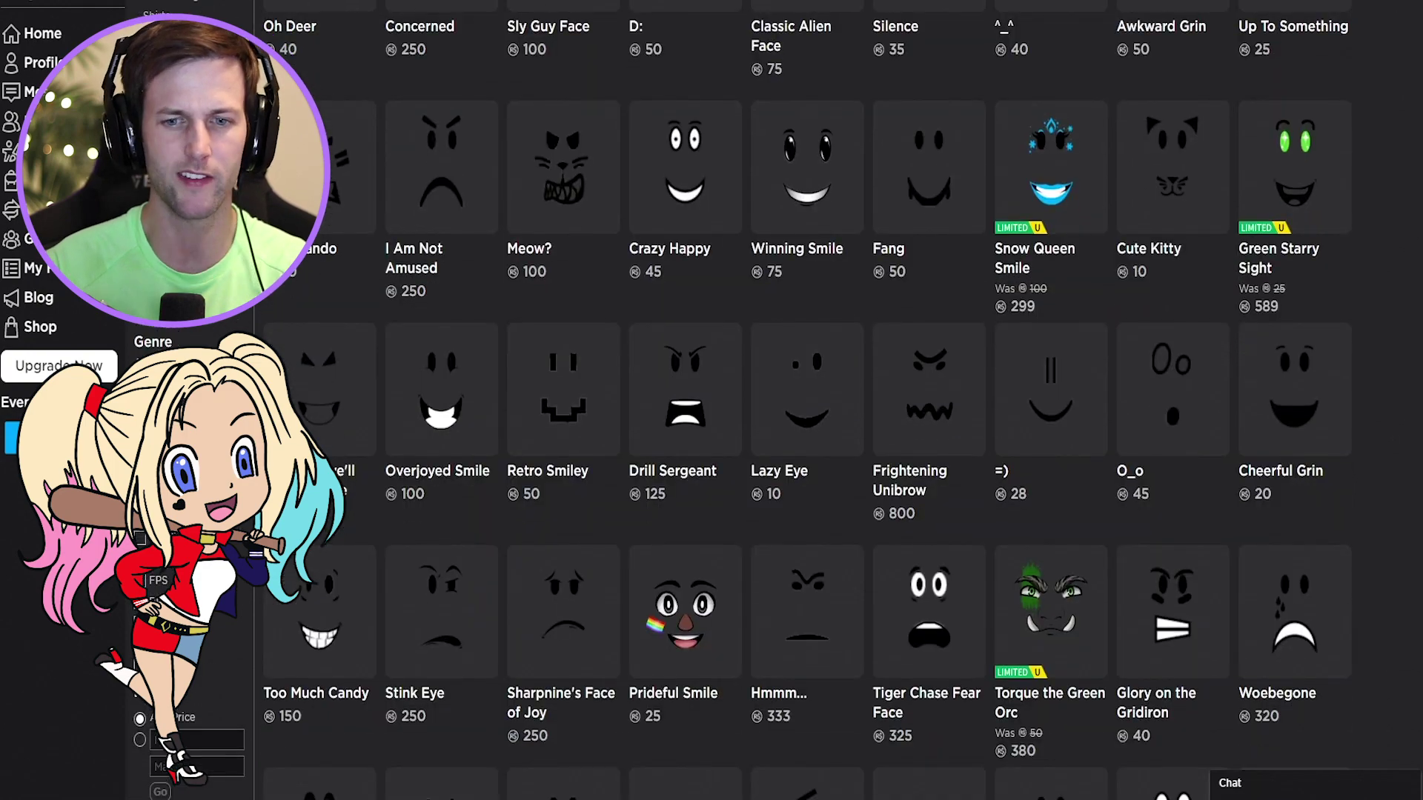
scroll(1120, 561, down, 4)
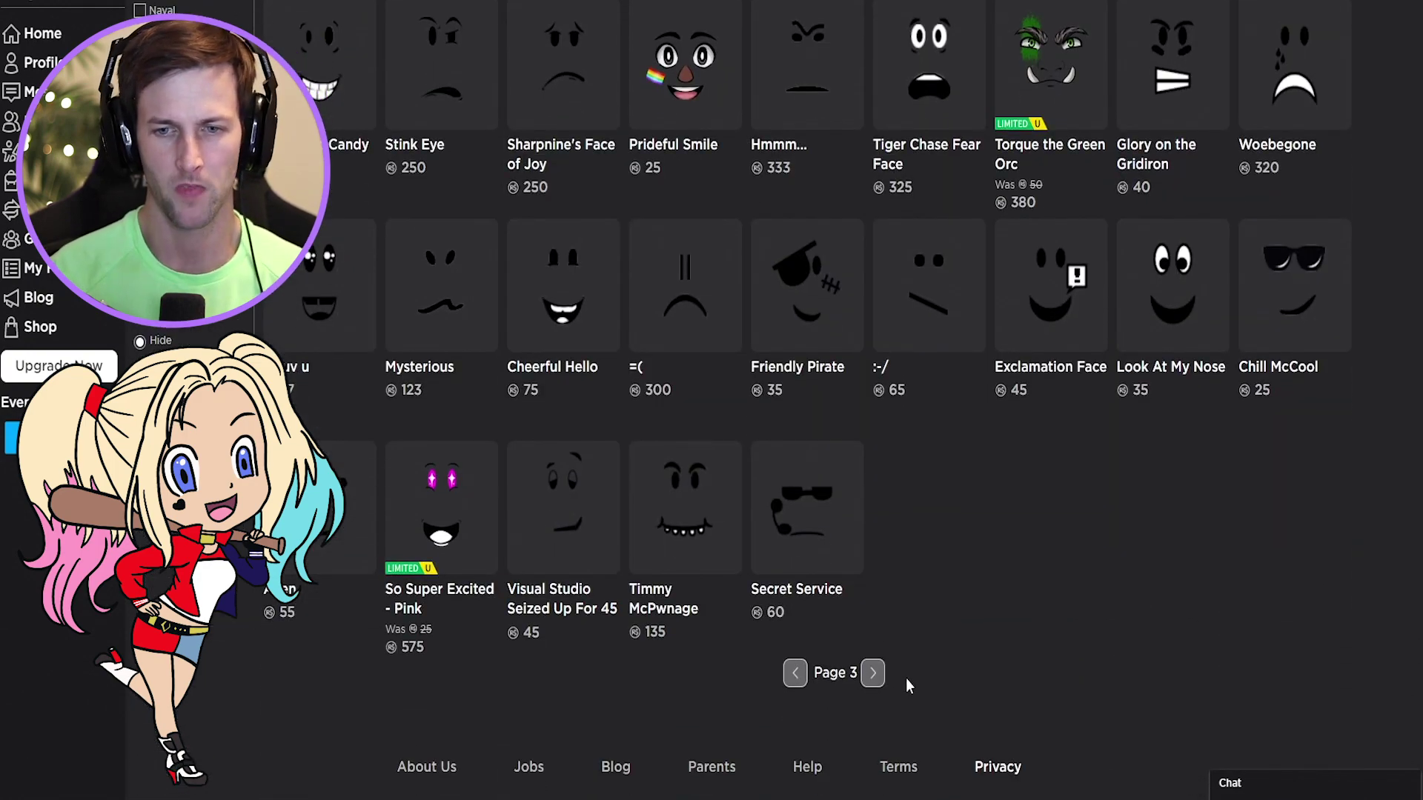
Continue browsing the Faces category through pages 4, 5 and 6 for a suitable face.
click(873, 672)
scroll(1371, 490, up, 8)
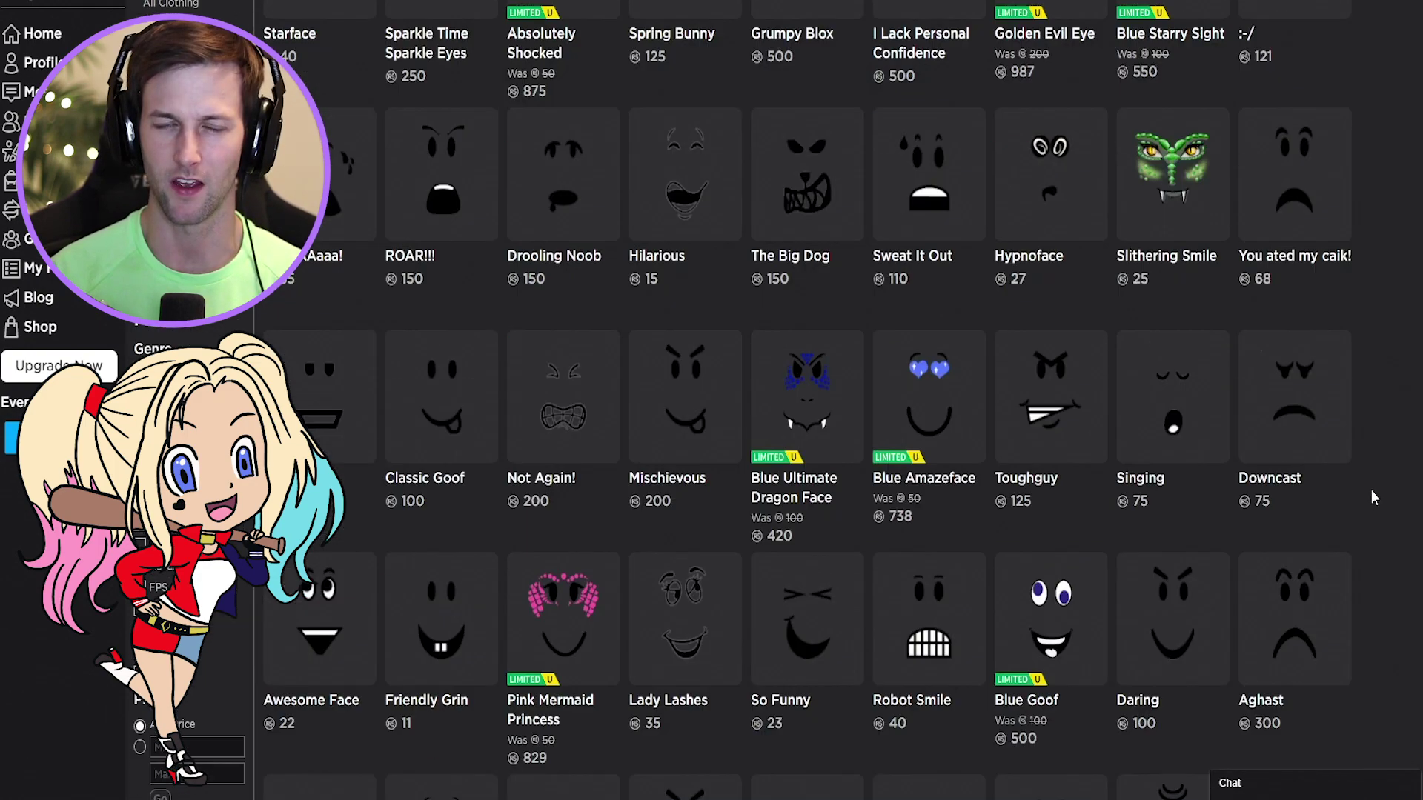
scroll(1371, 491, up, 5)
scroll(1371, 491, down, 2)
scroll(1149, 519, down, 8)
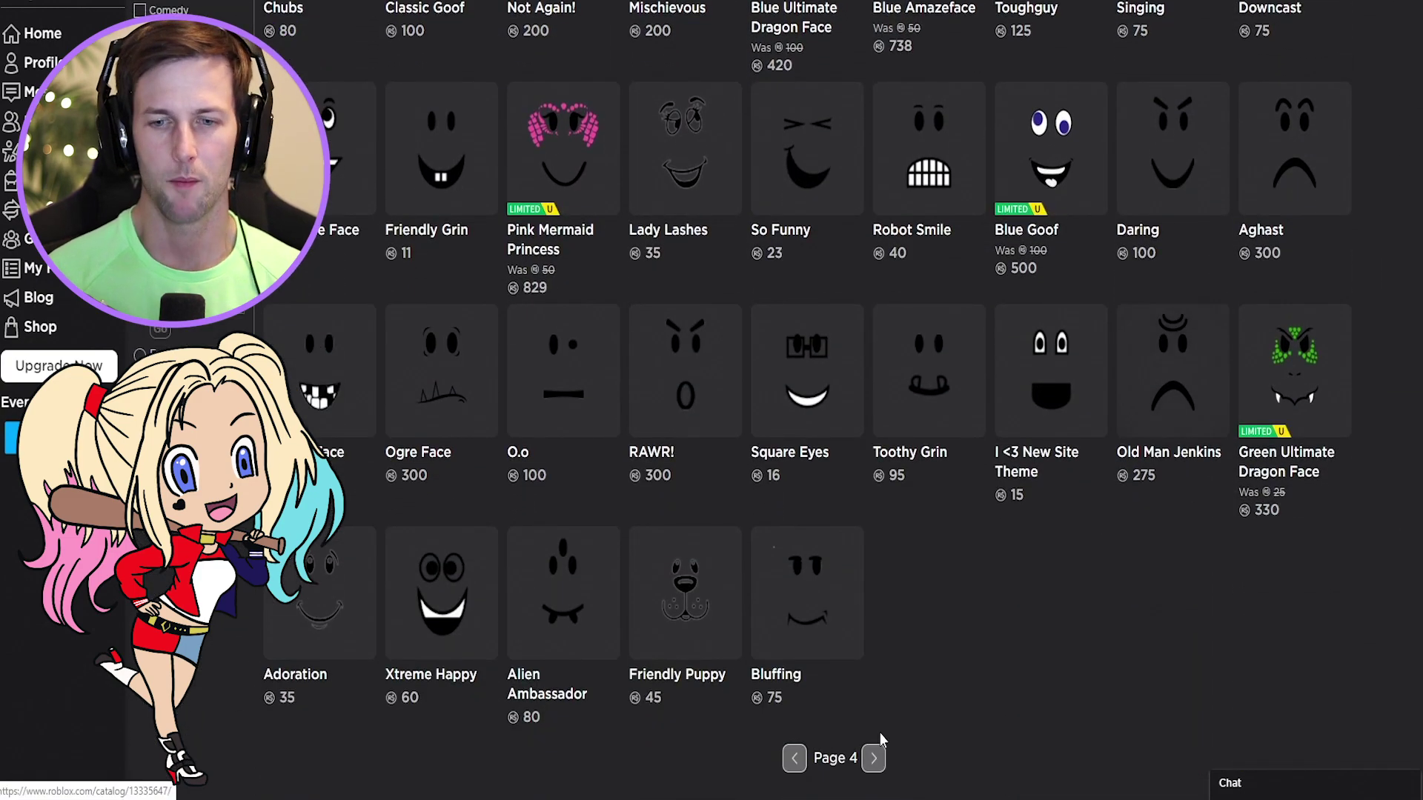
click(873, 758)
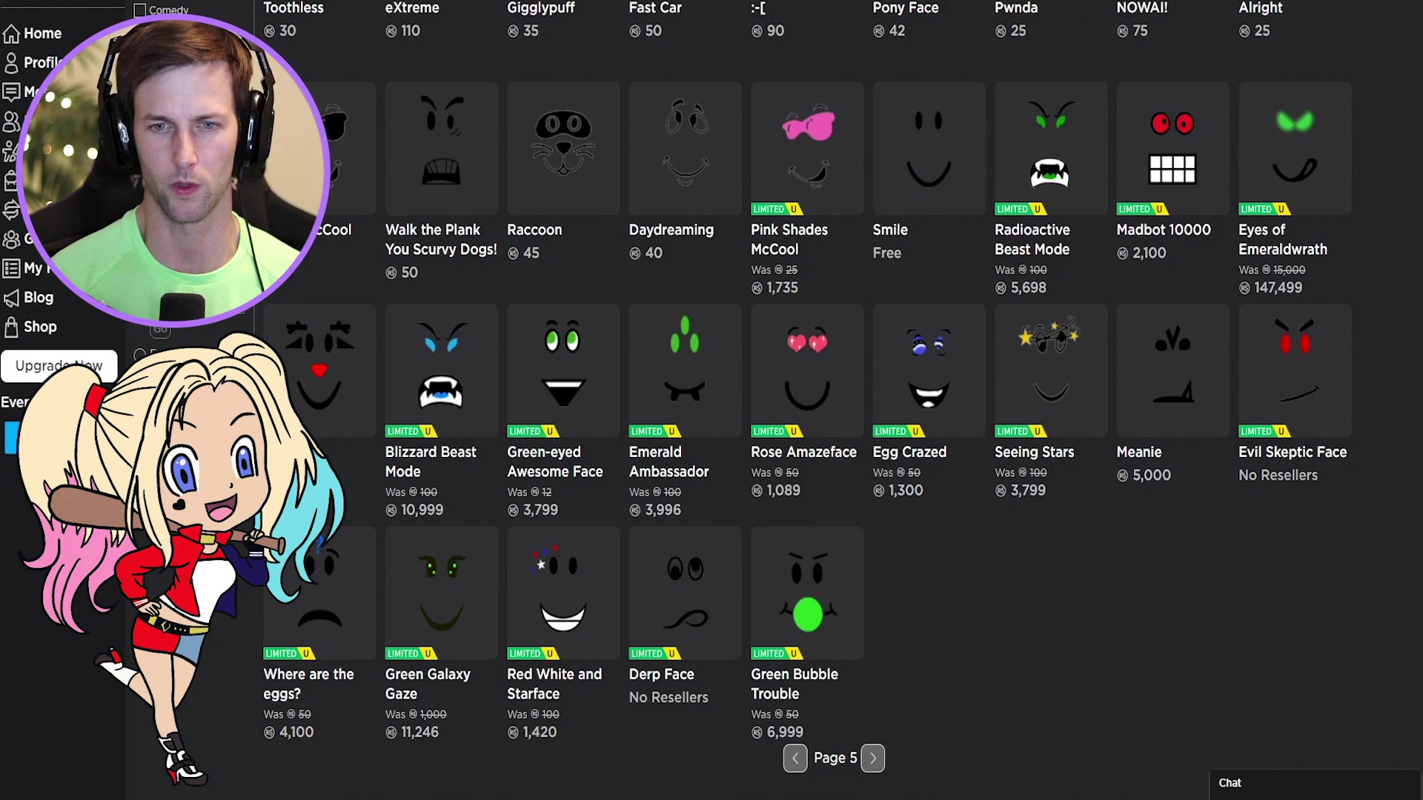
scroll(741, 401, up, 8)
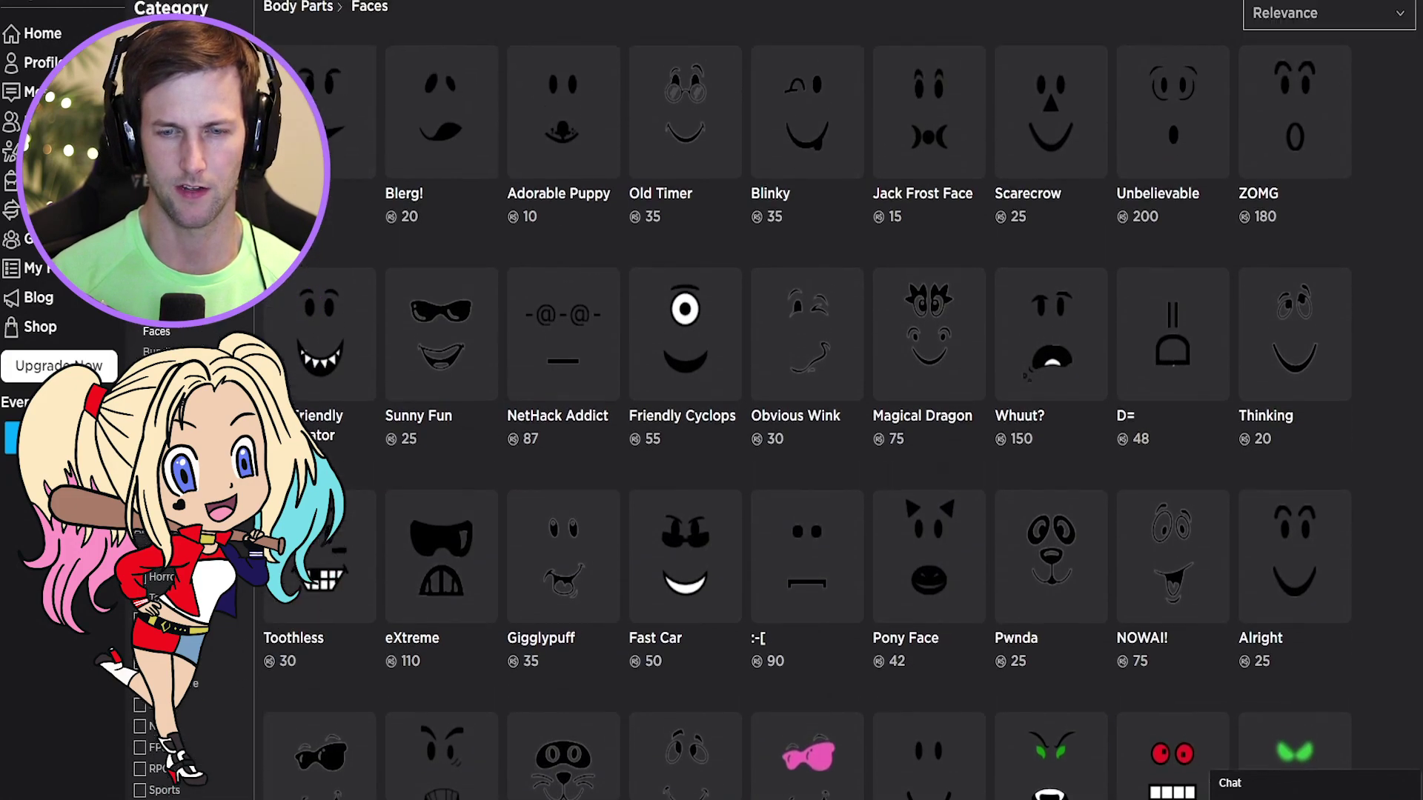
scroll(882, 576, down, 11)
click(875, 596)
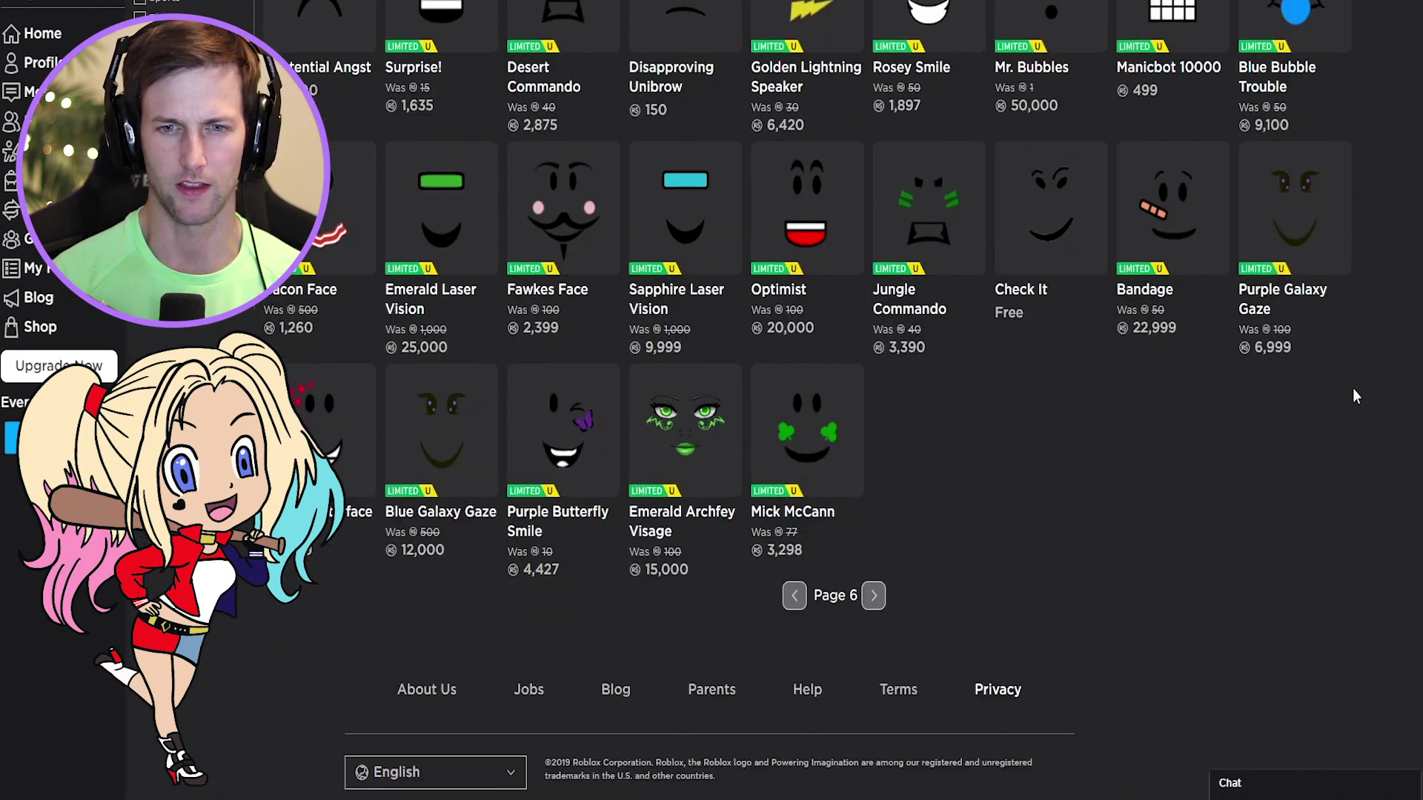
Open the Emerald Archfey Visage face and examine its price, reseller offers and recommended faces.
click(657, 482)
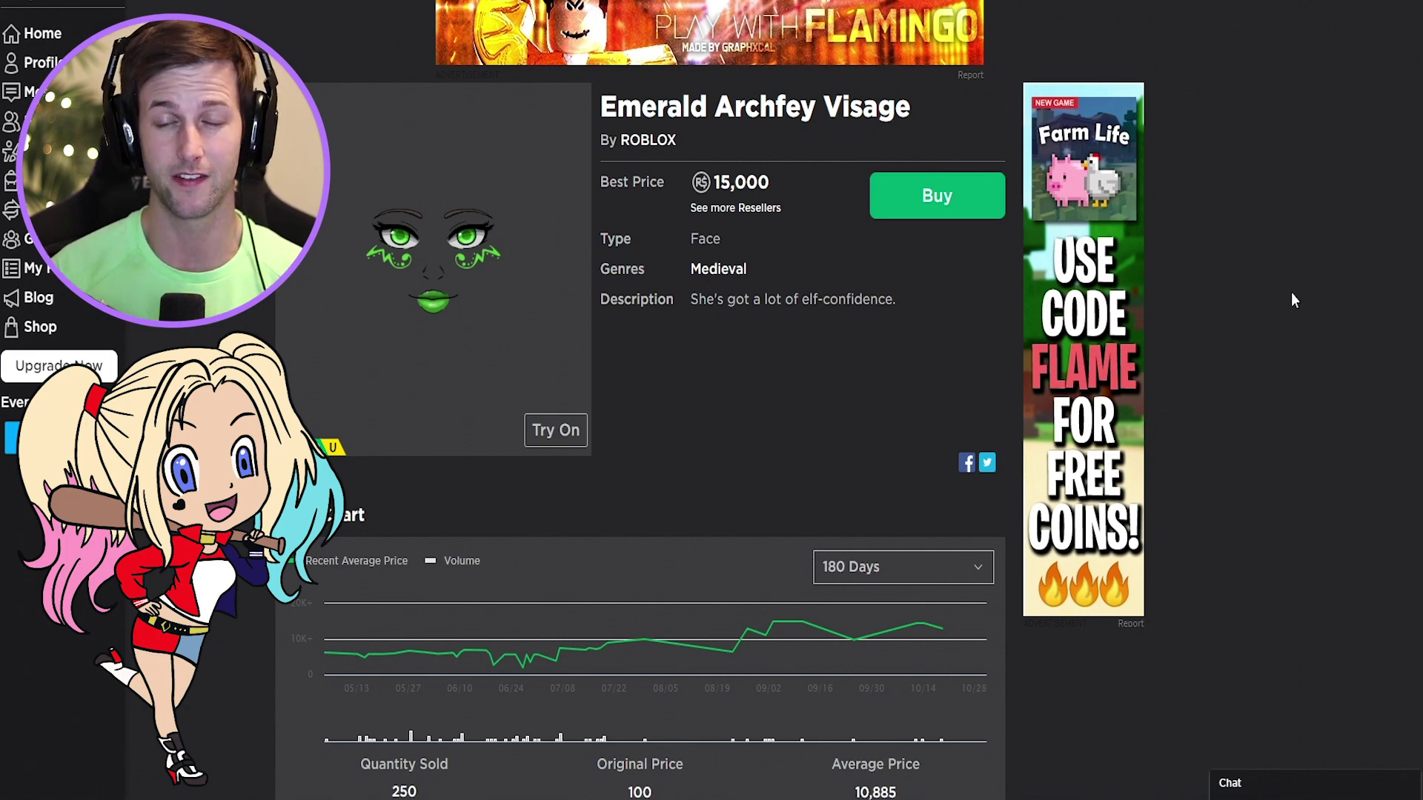
scroll(1240, 285, down, 10)
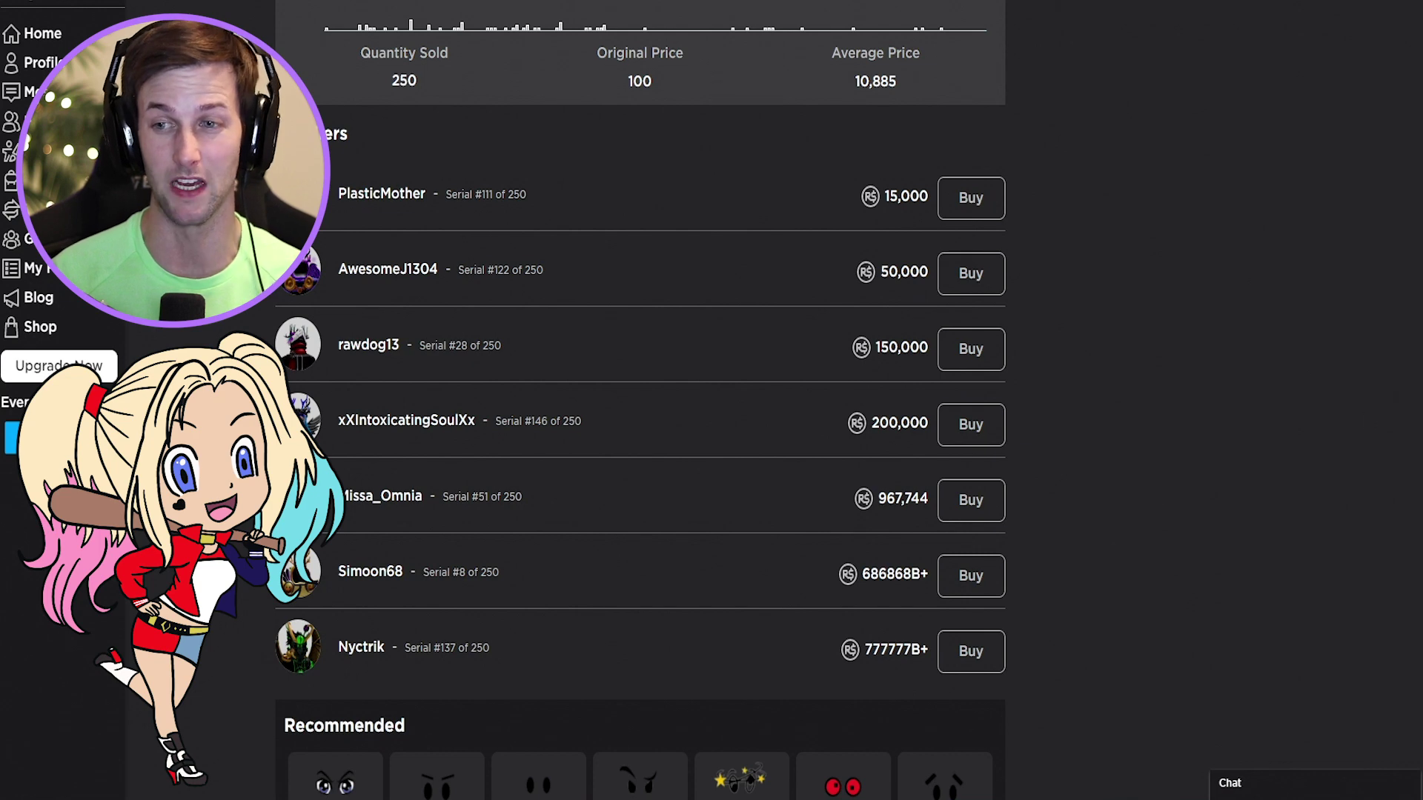
scroll(640, 400, down, 1)
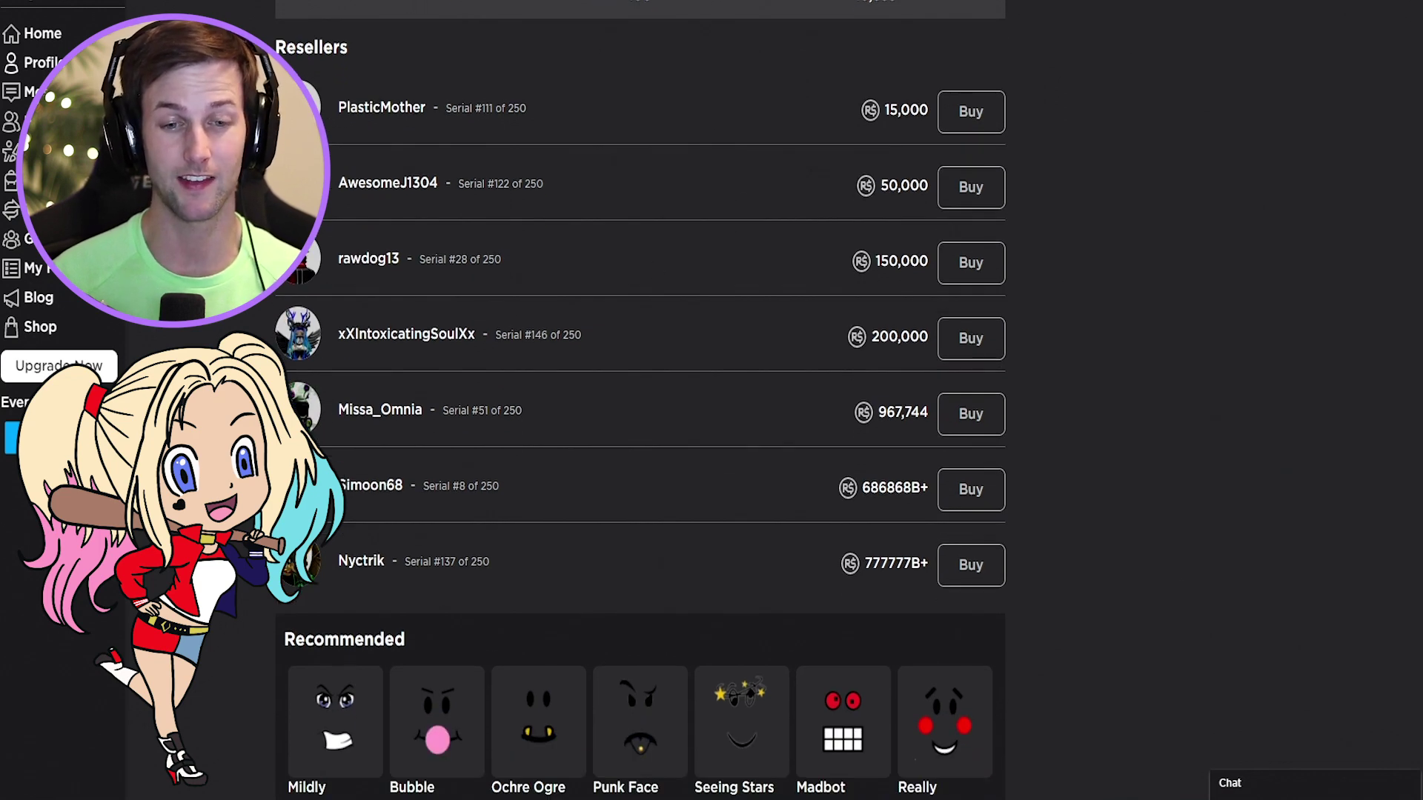
scroll(42, 2, up, 9)
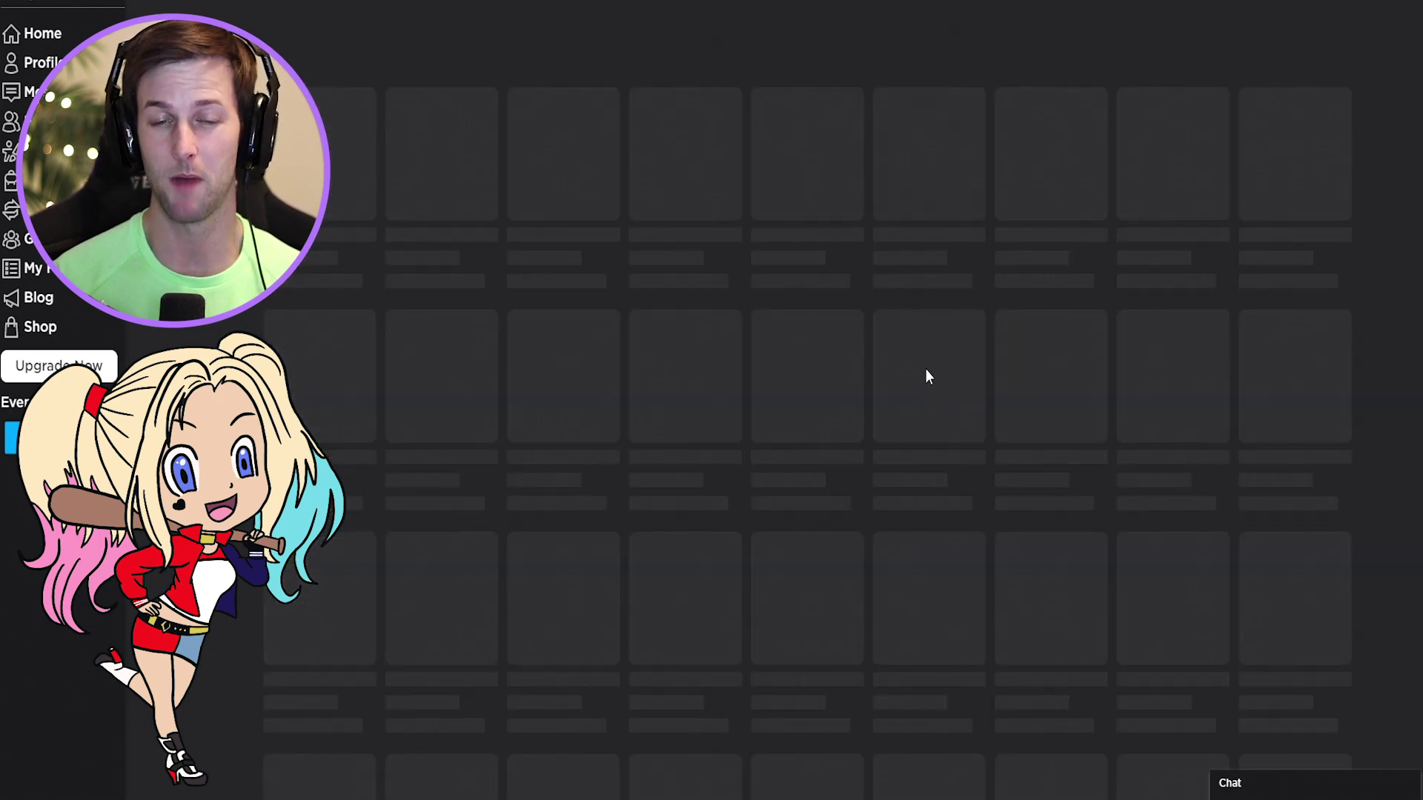
Recheck the first two pages of the Faces category and return to page 1.
scroll(925, 369, down, 10)
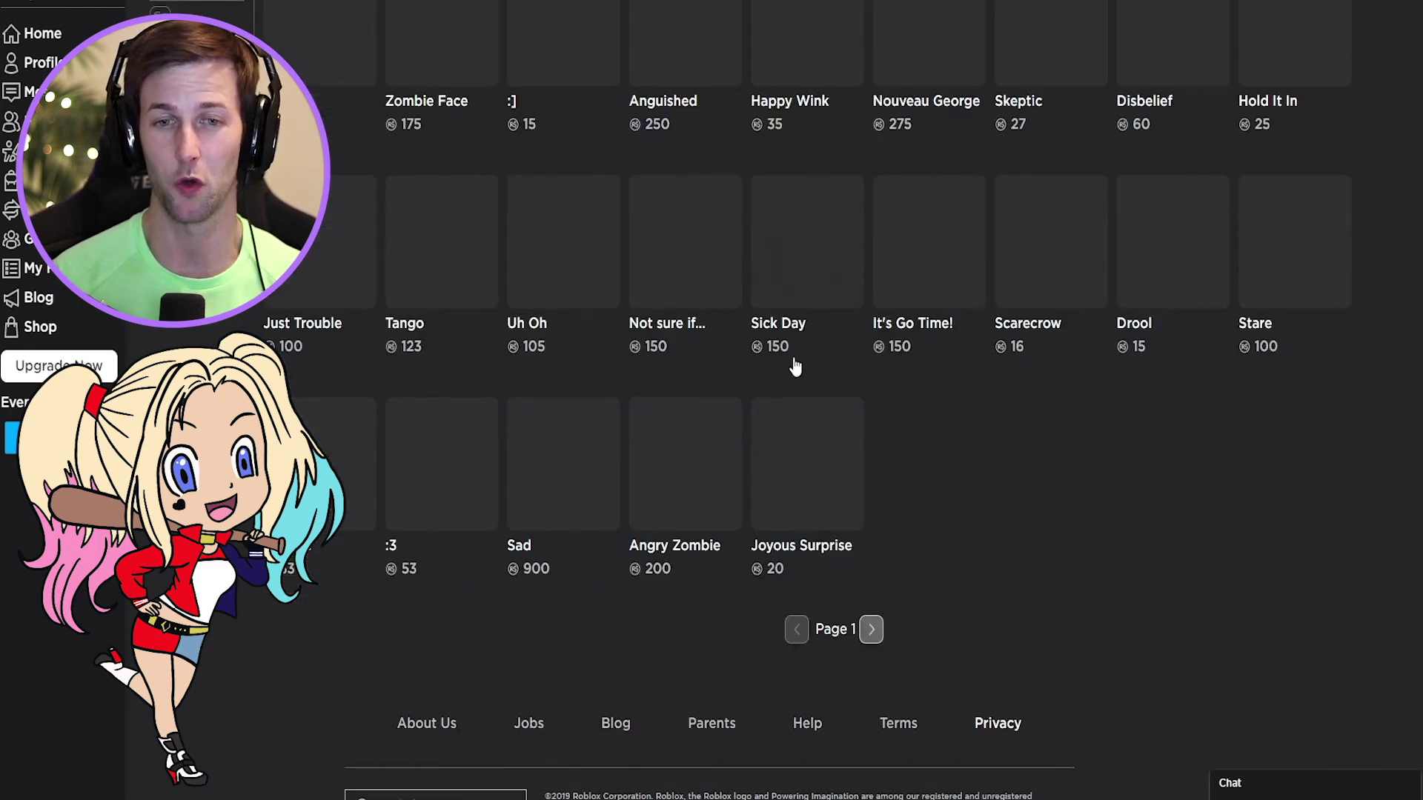
click(871, 629)
scroll(875, 638, down, 10)
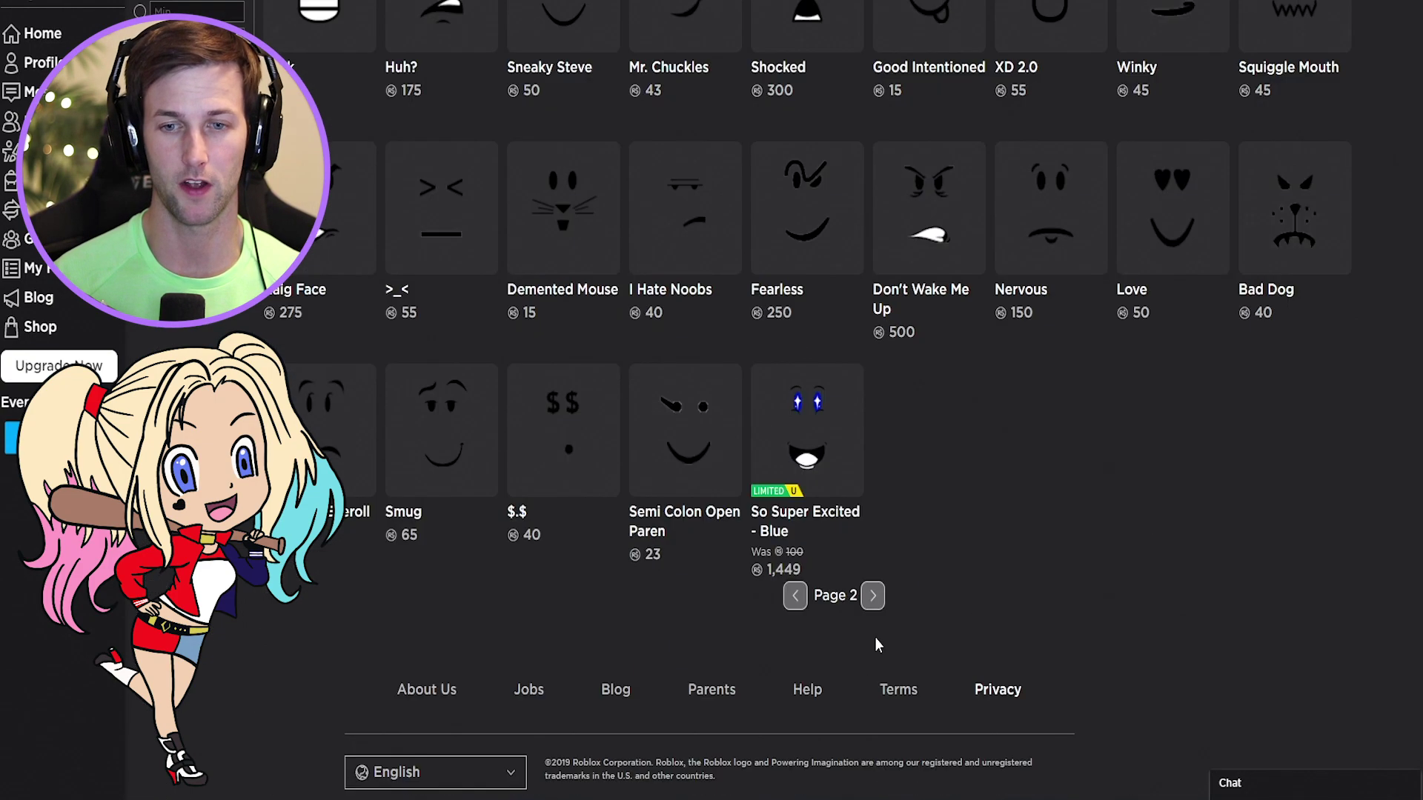
click(794, 597)
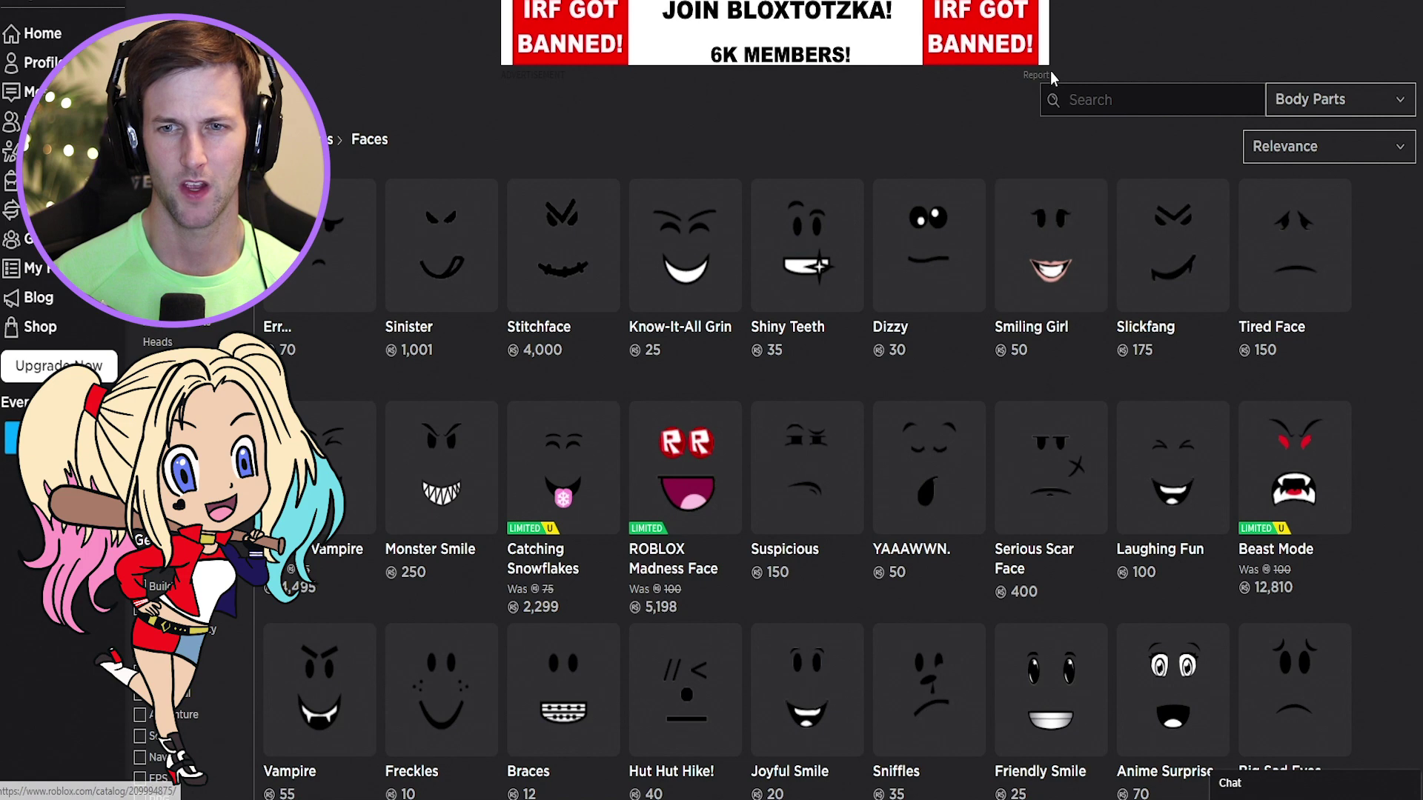
Open the Smiling Girl face by ROBLOX and buy it for 50 Robux.
click(1049, 270)
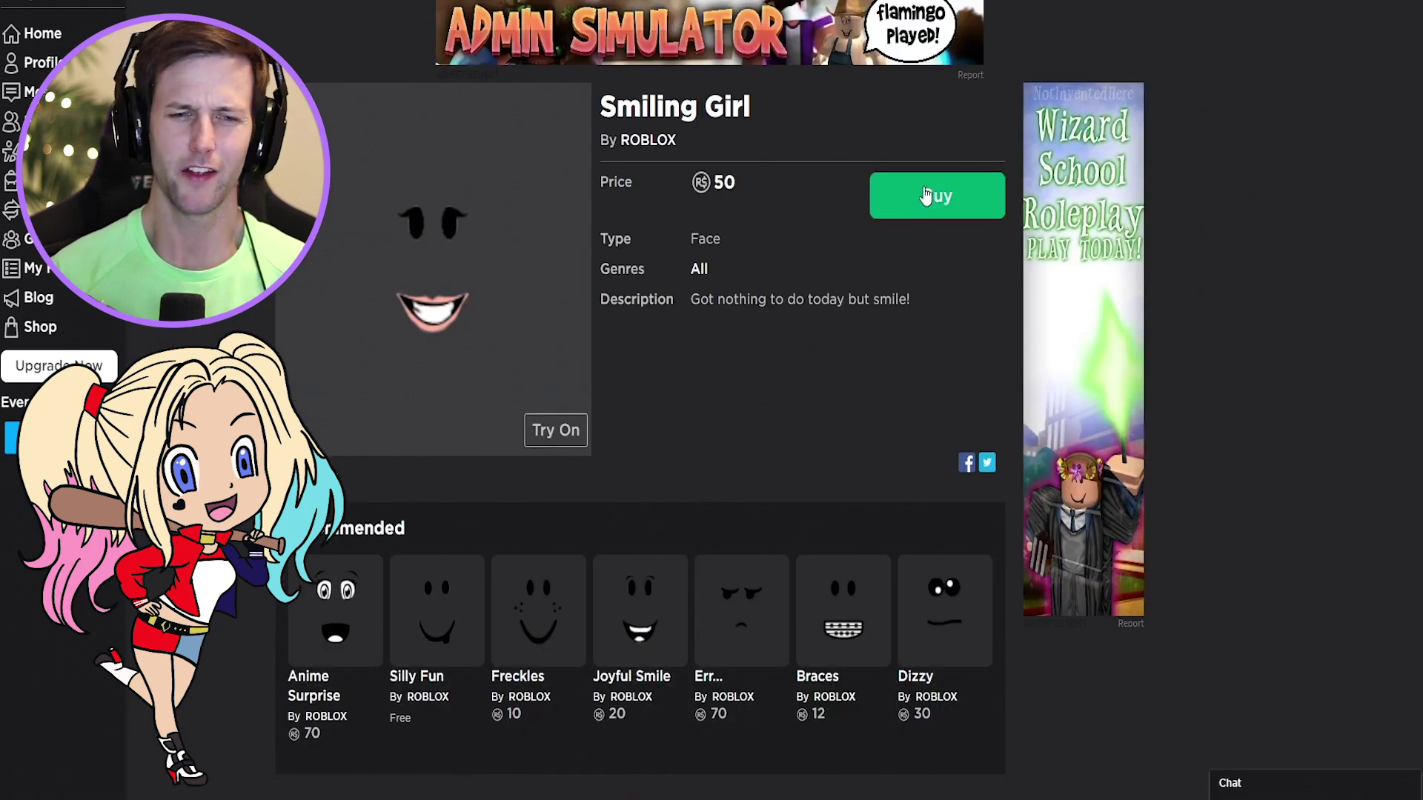
click(932, 211)
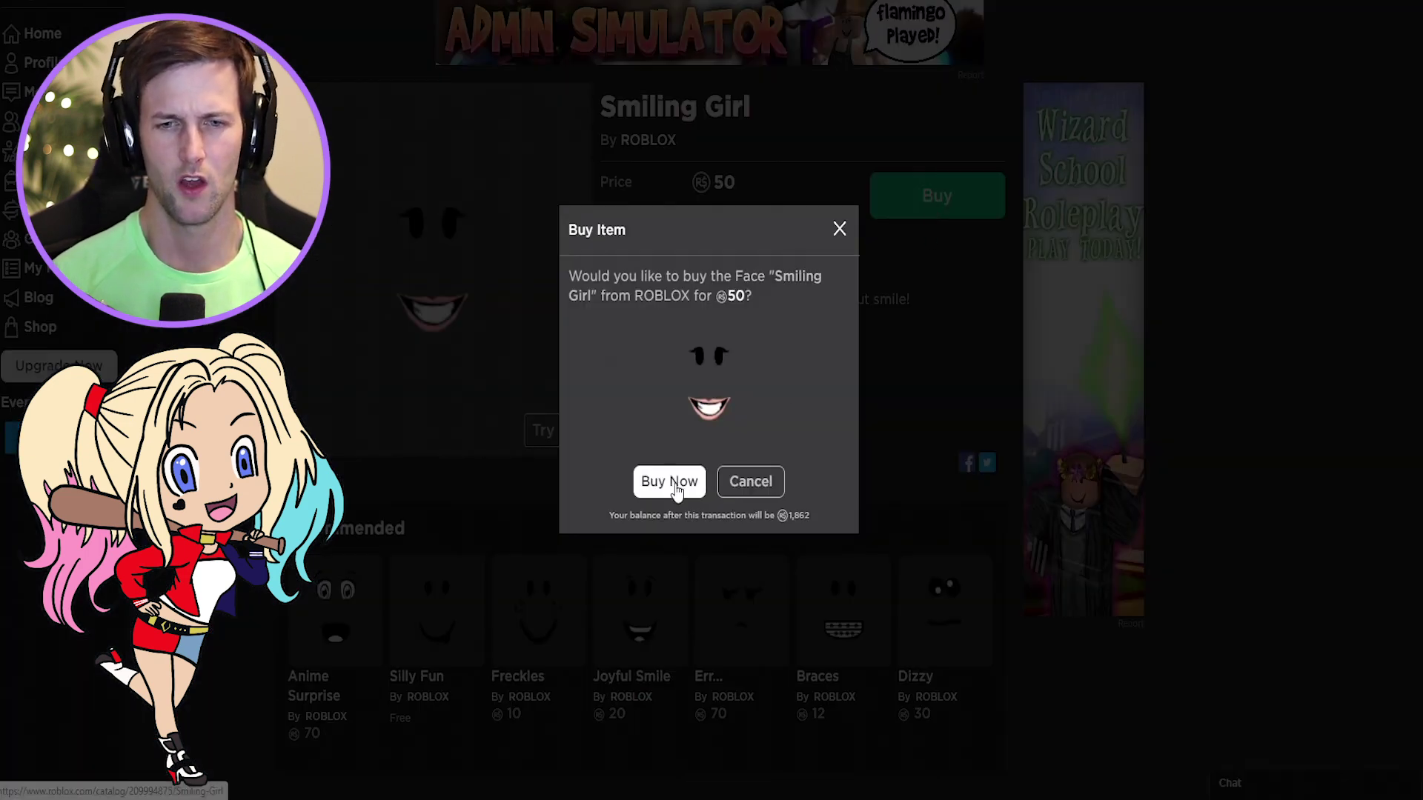
click(670, 484)
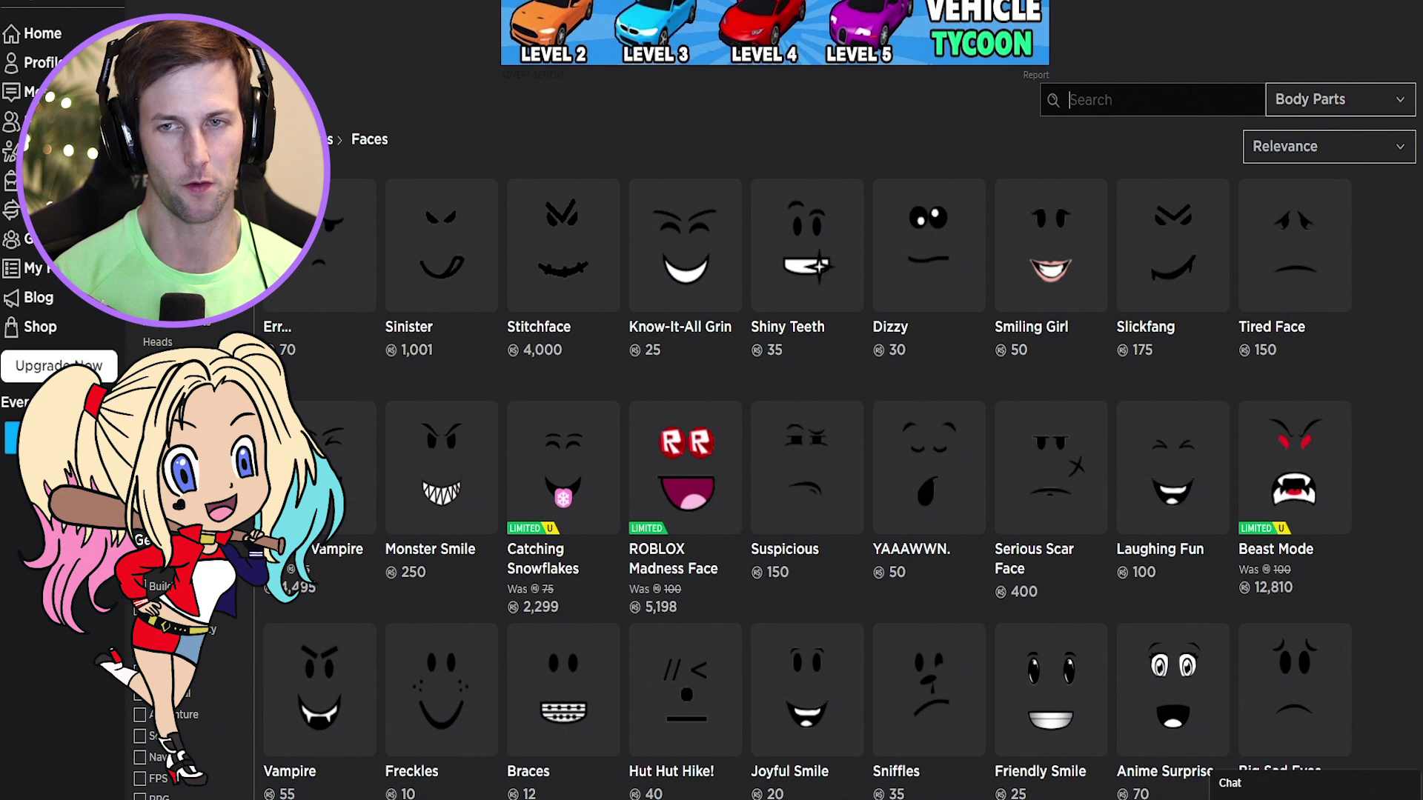
Search the Faces category for red lips, and repeat the search with only lips.
text(red)
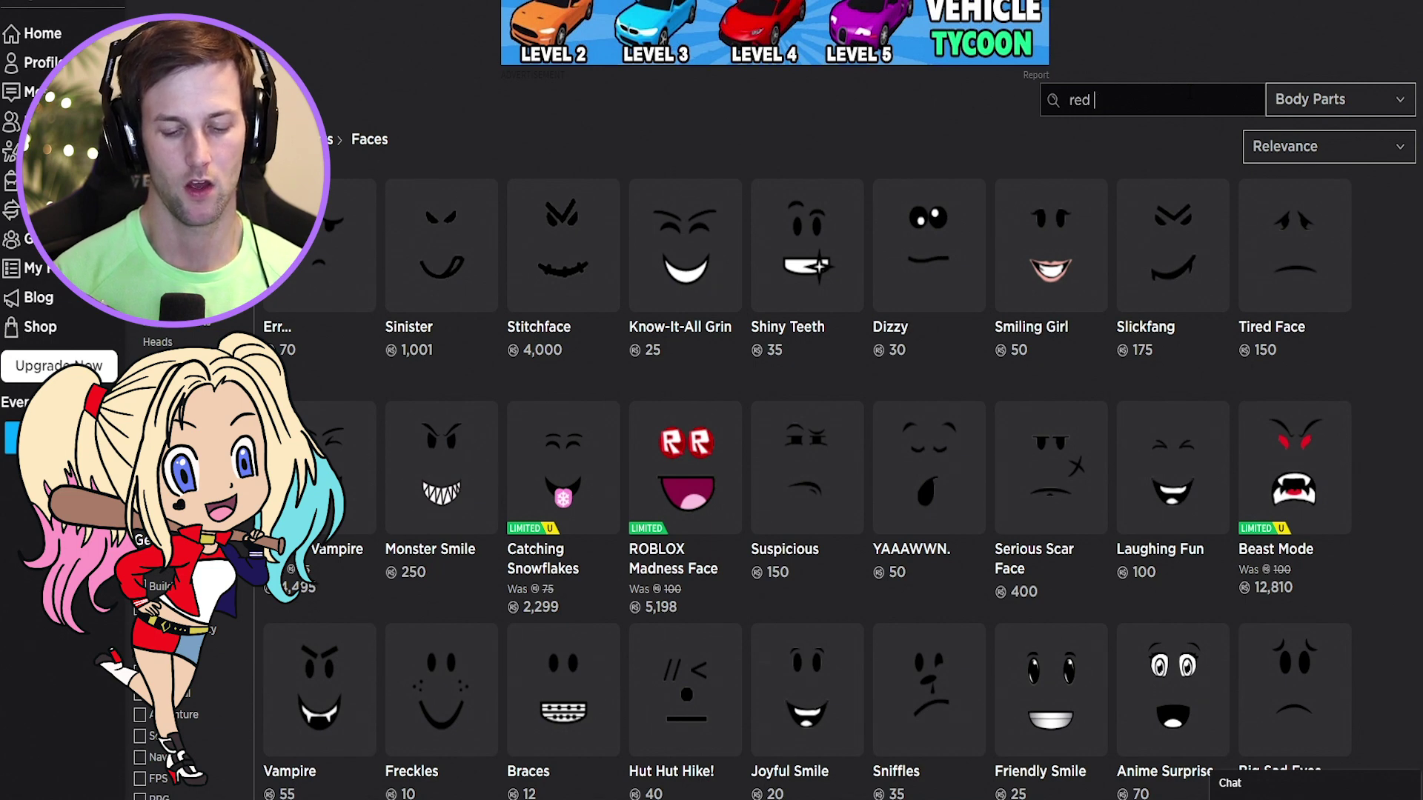
key(Return)
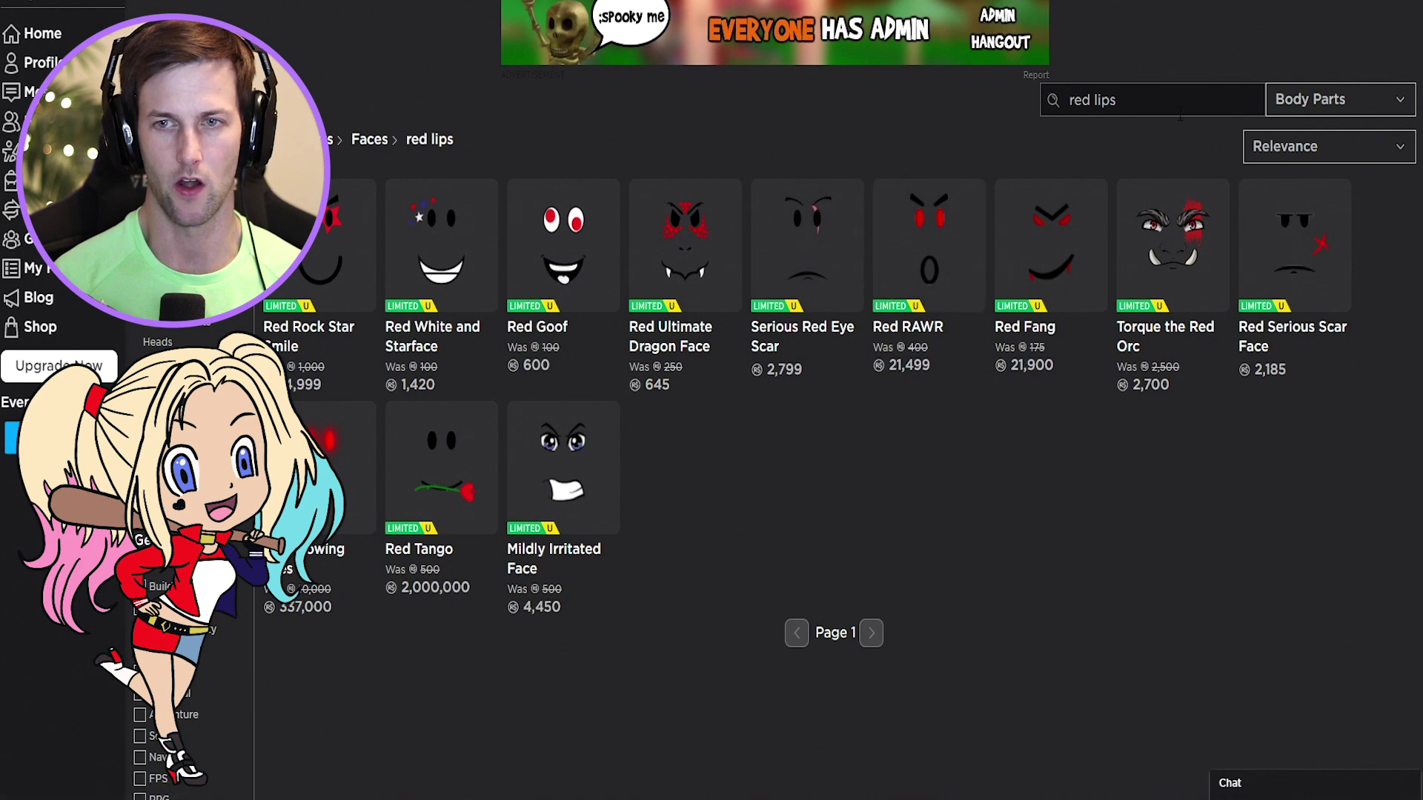
drag(1142, 102, 1035, 90)
key(BackSpace)
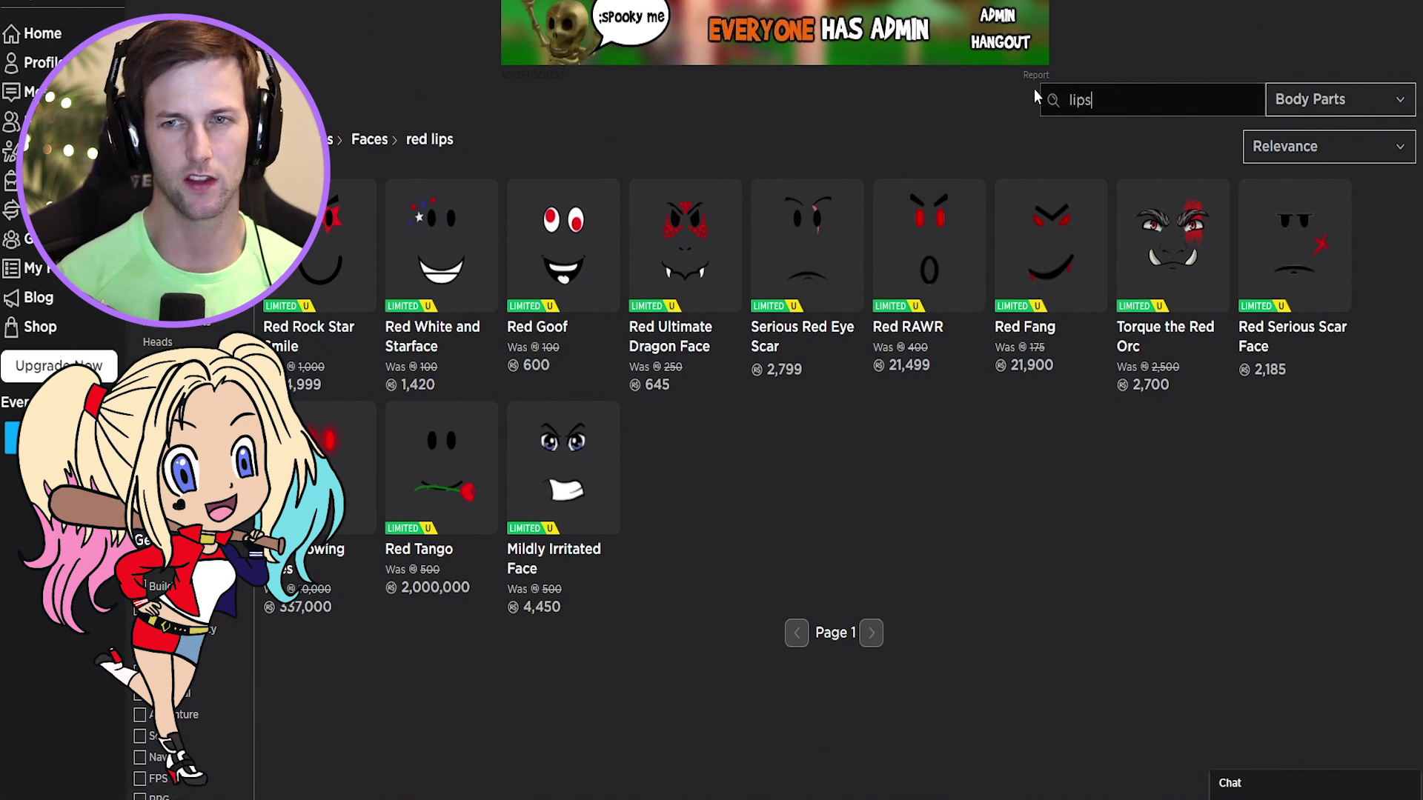
key(Return)
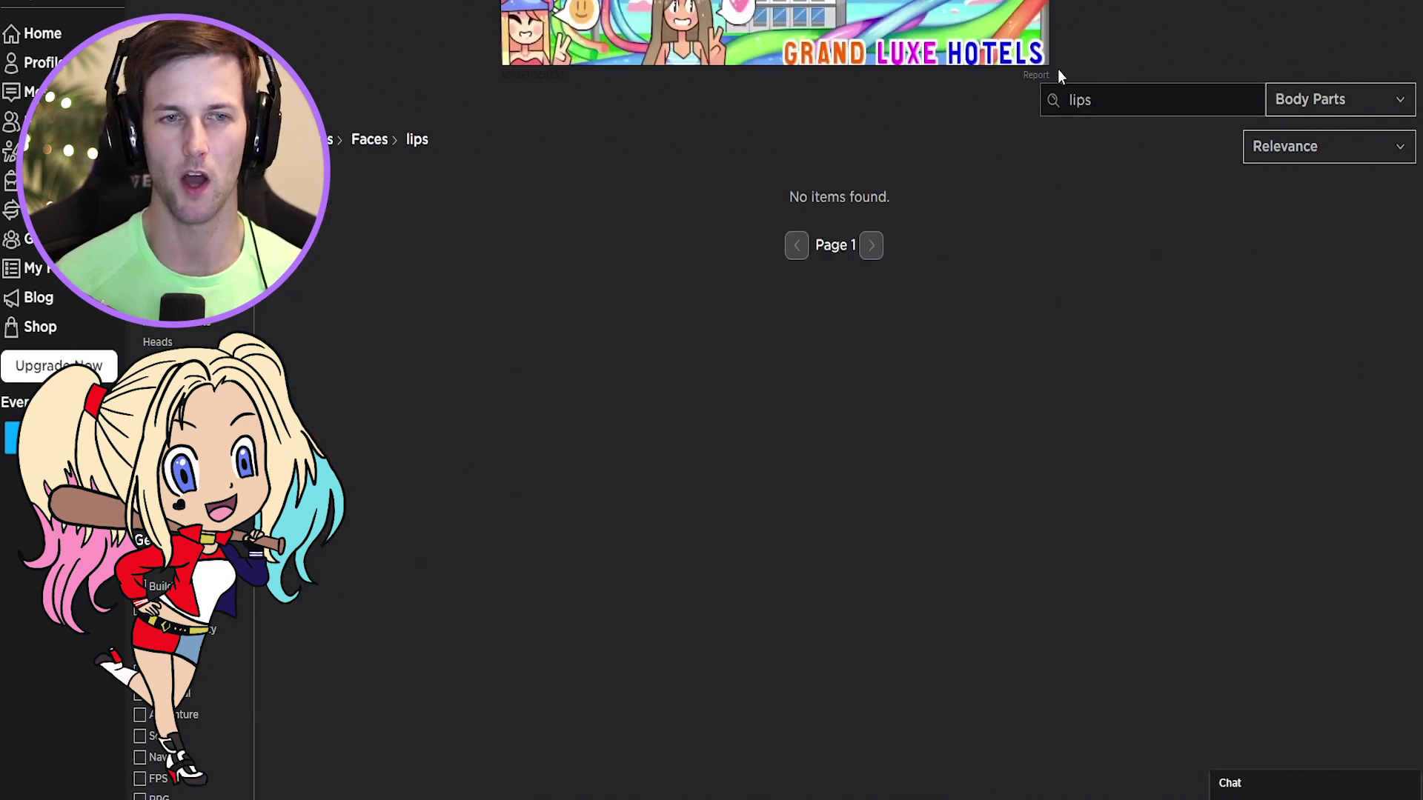
Return to the full Faces category and examine the faces on its first two pages.
key(alt+Left)
key(alt+Left)
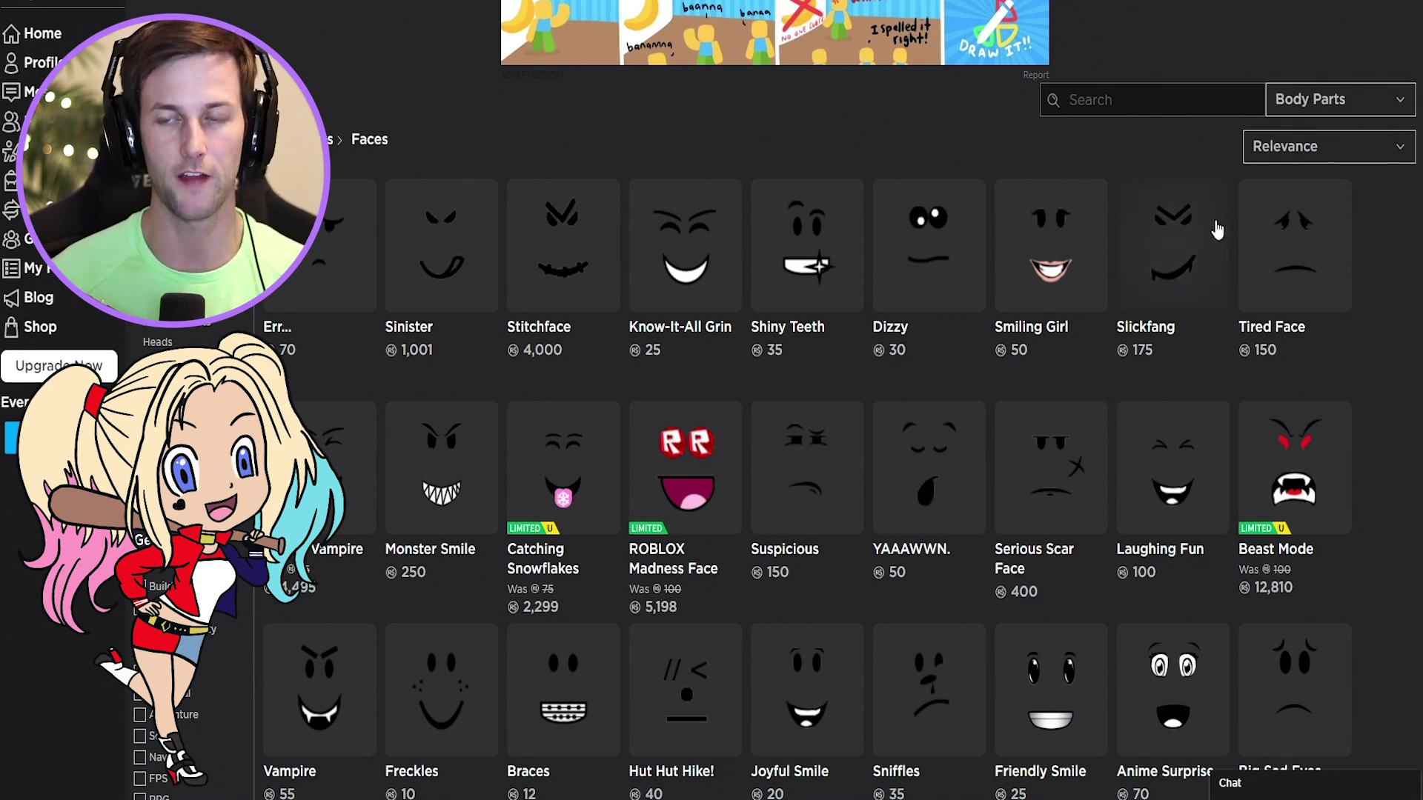
scroll(1345, 321, down, 9)
scroll(907, 514, down, 3)
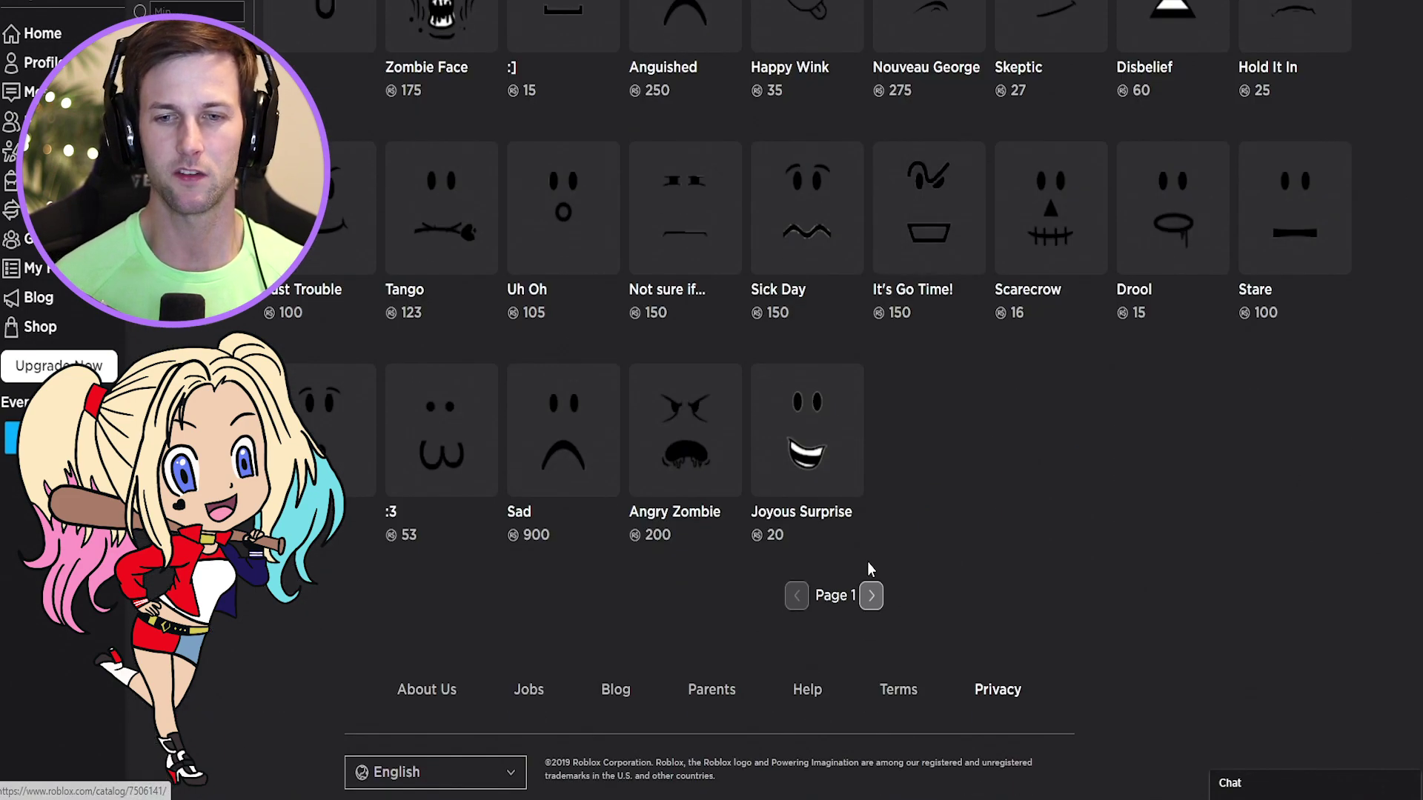
click(873, 595)
scroll(1318, 438, up, 12)
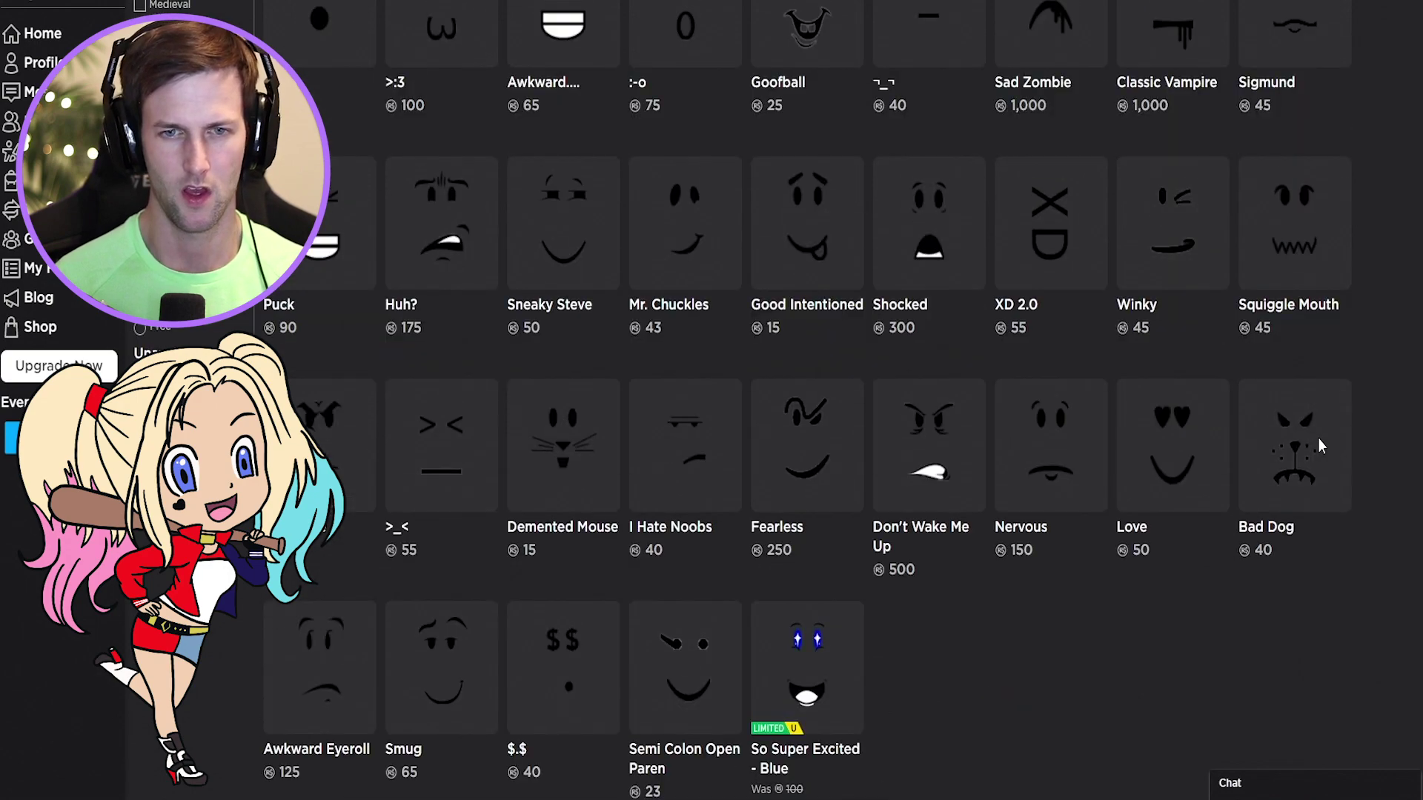
scroll(417, 418, down, 3)
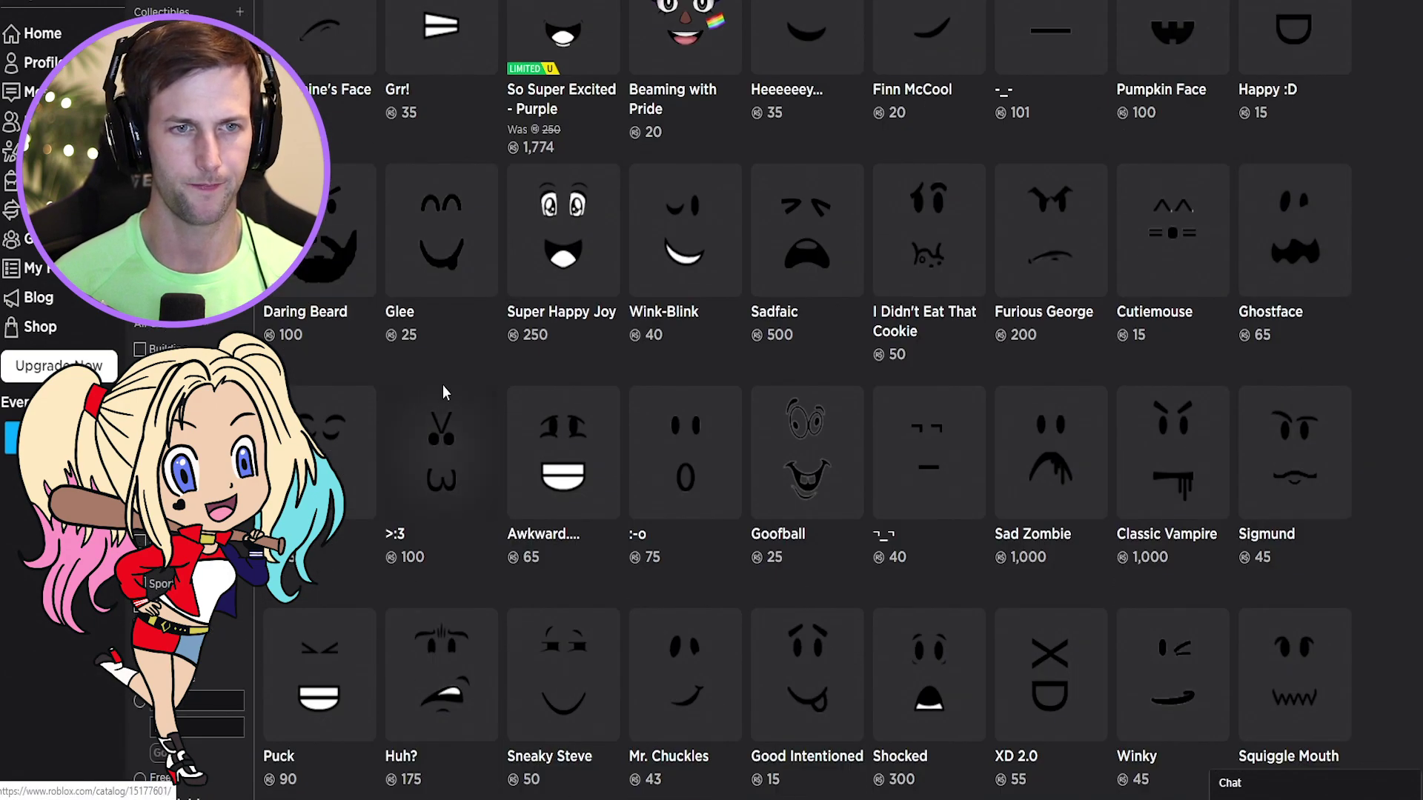
scroll(371, 411, up, 3)
click(1069, 99)
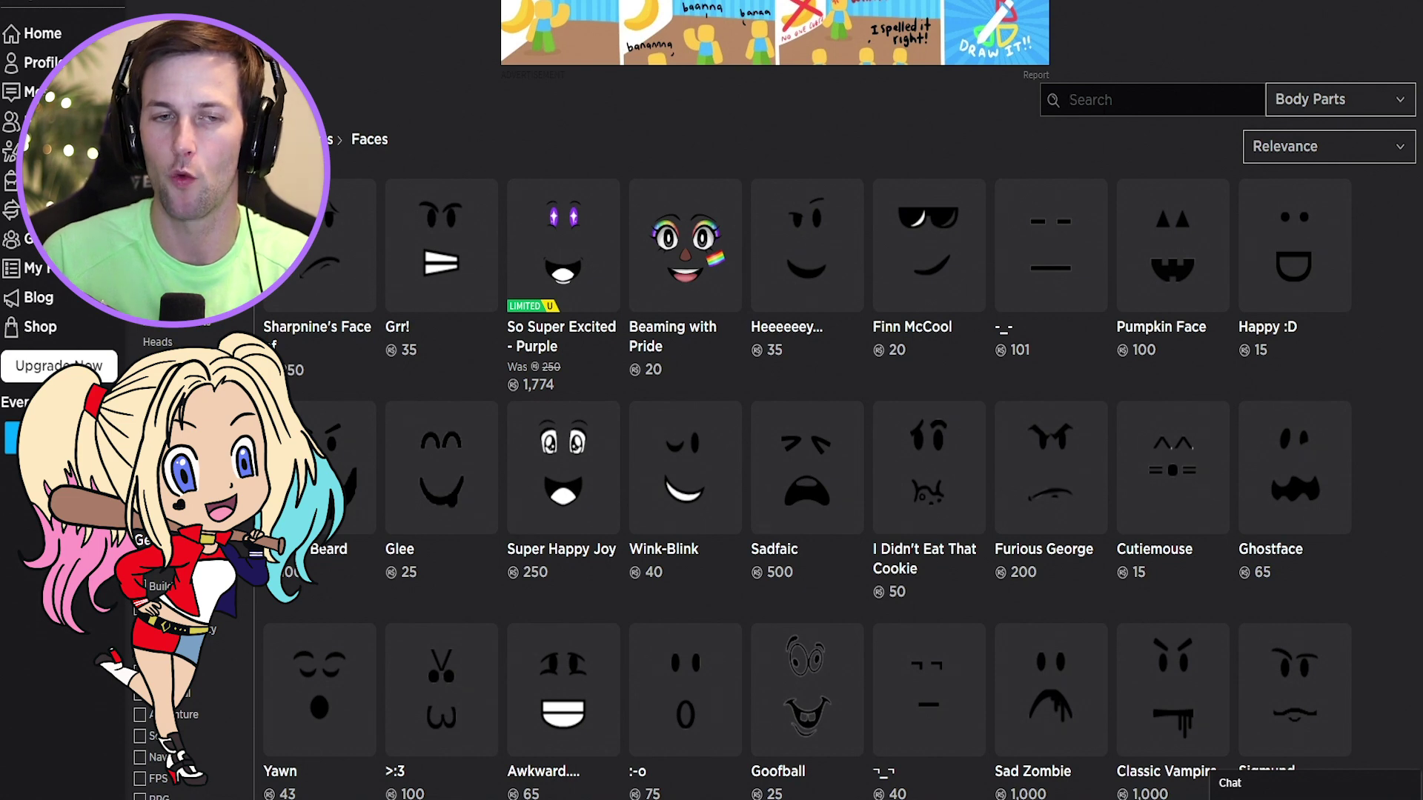
text(harley quinn hair)
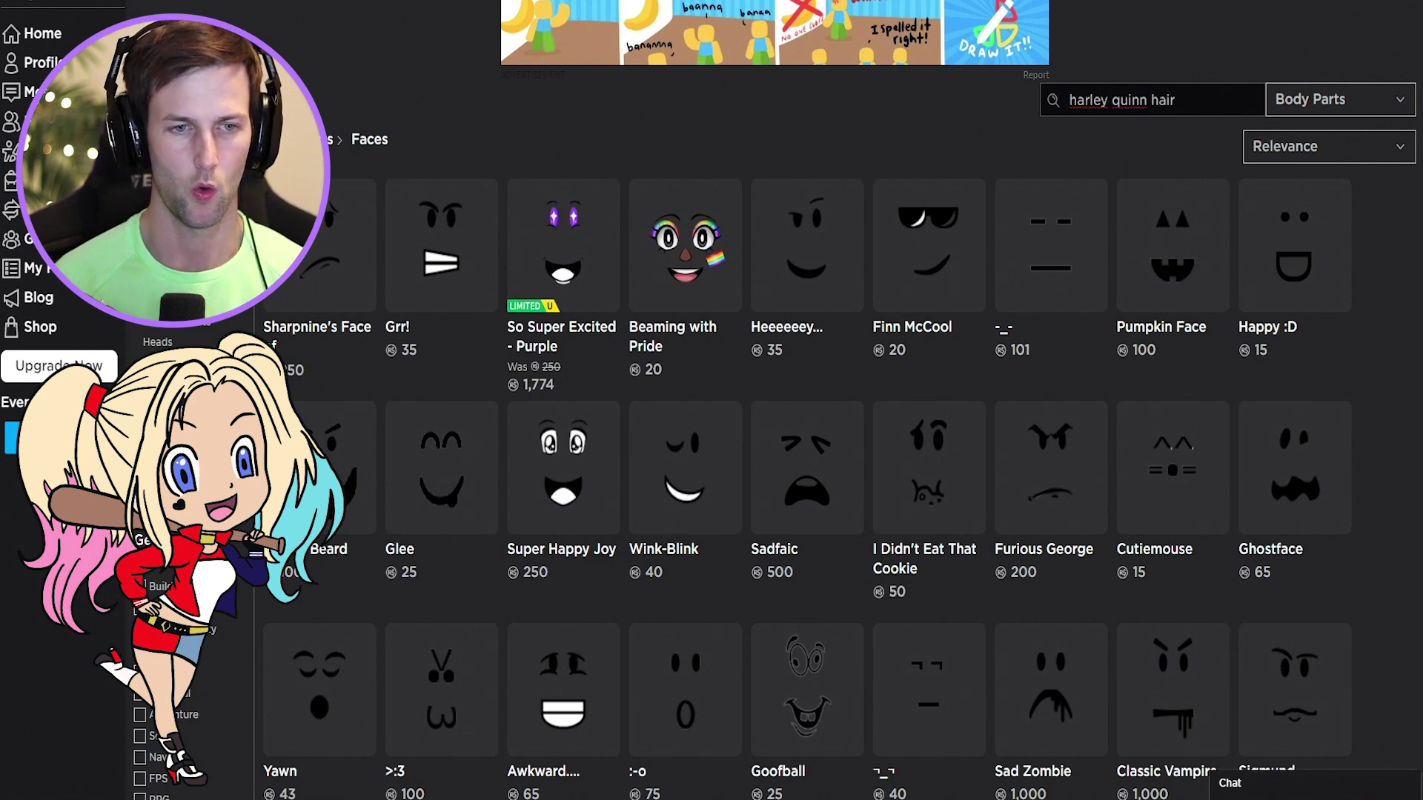
click(158, 272)
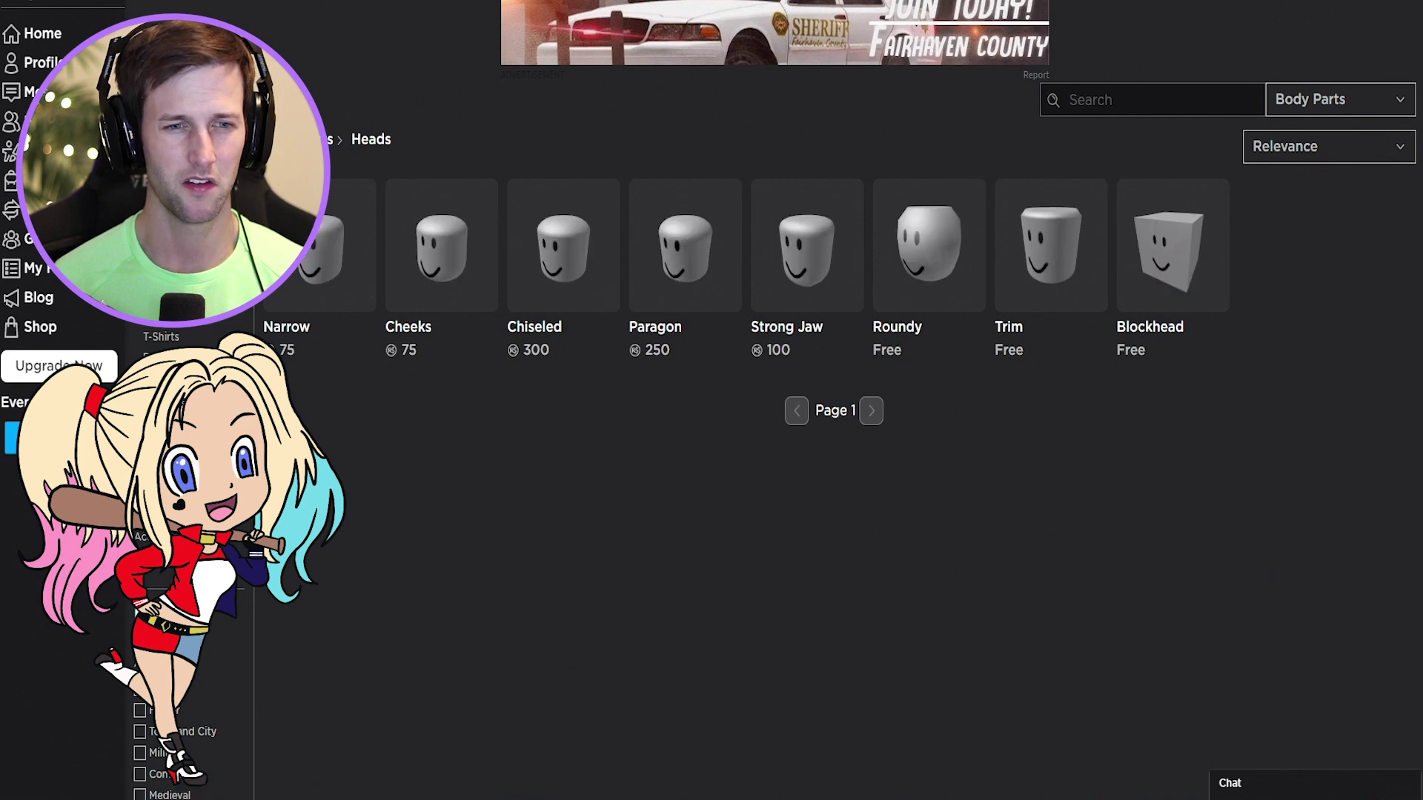
scroll(189, 668, up, 2)
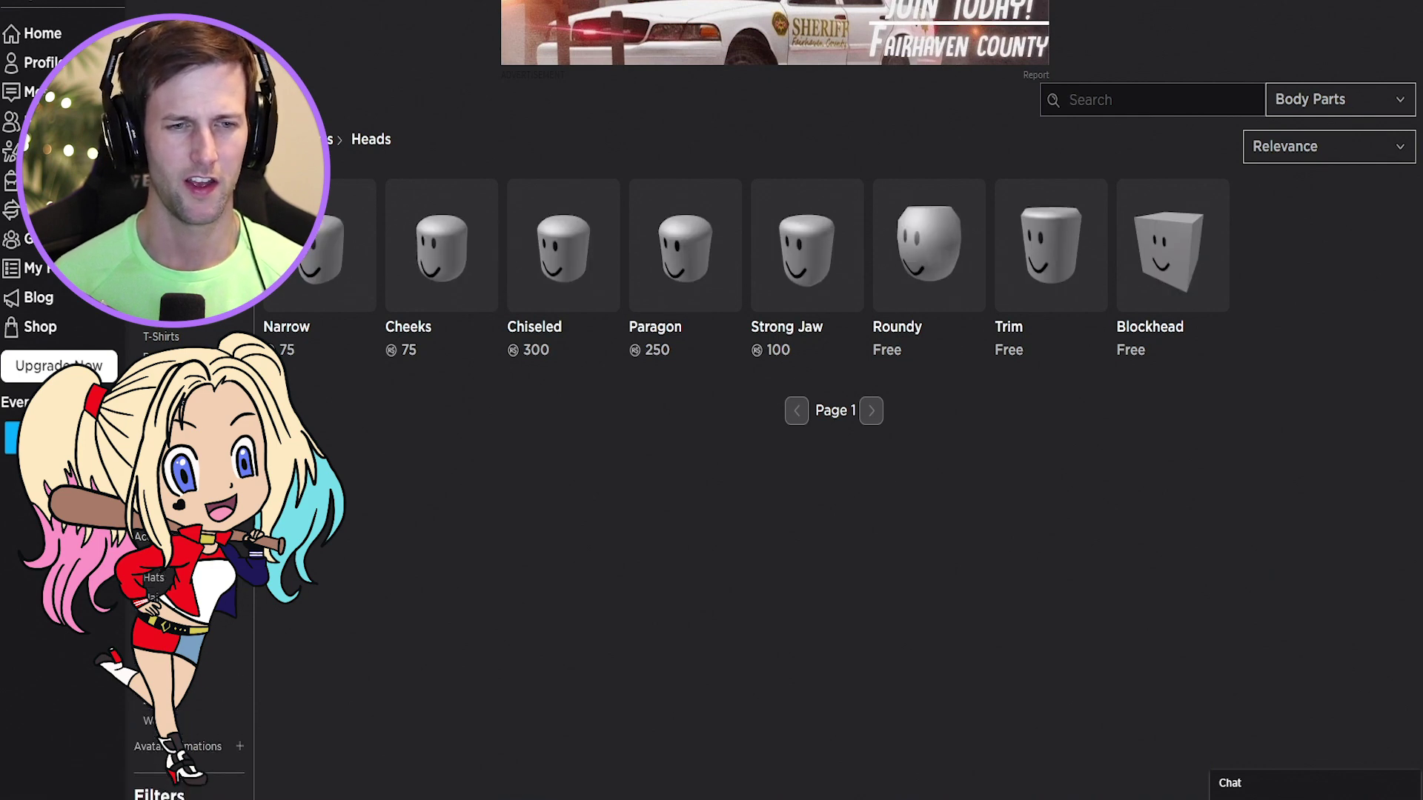
Open the Pink & Blue Dipped Blondie hair by Beeism in the Hair accessories and buy it for 99 Robux.
click(154, 598)
click(1076, 107)
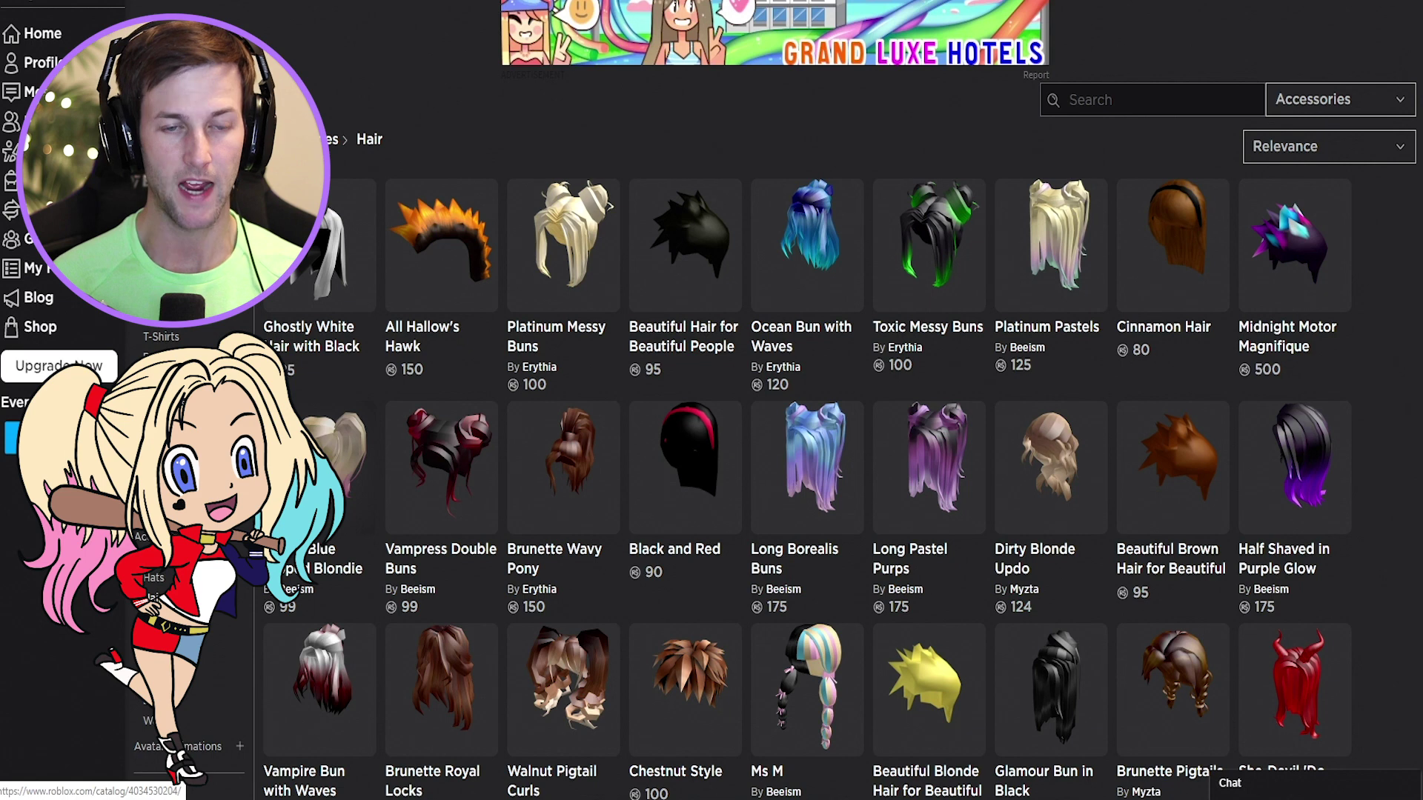
click(319, 518)
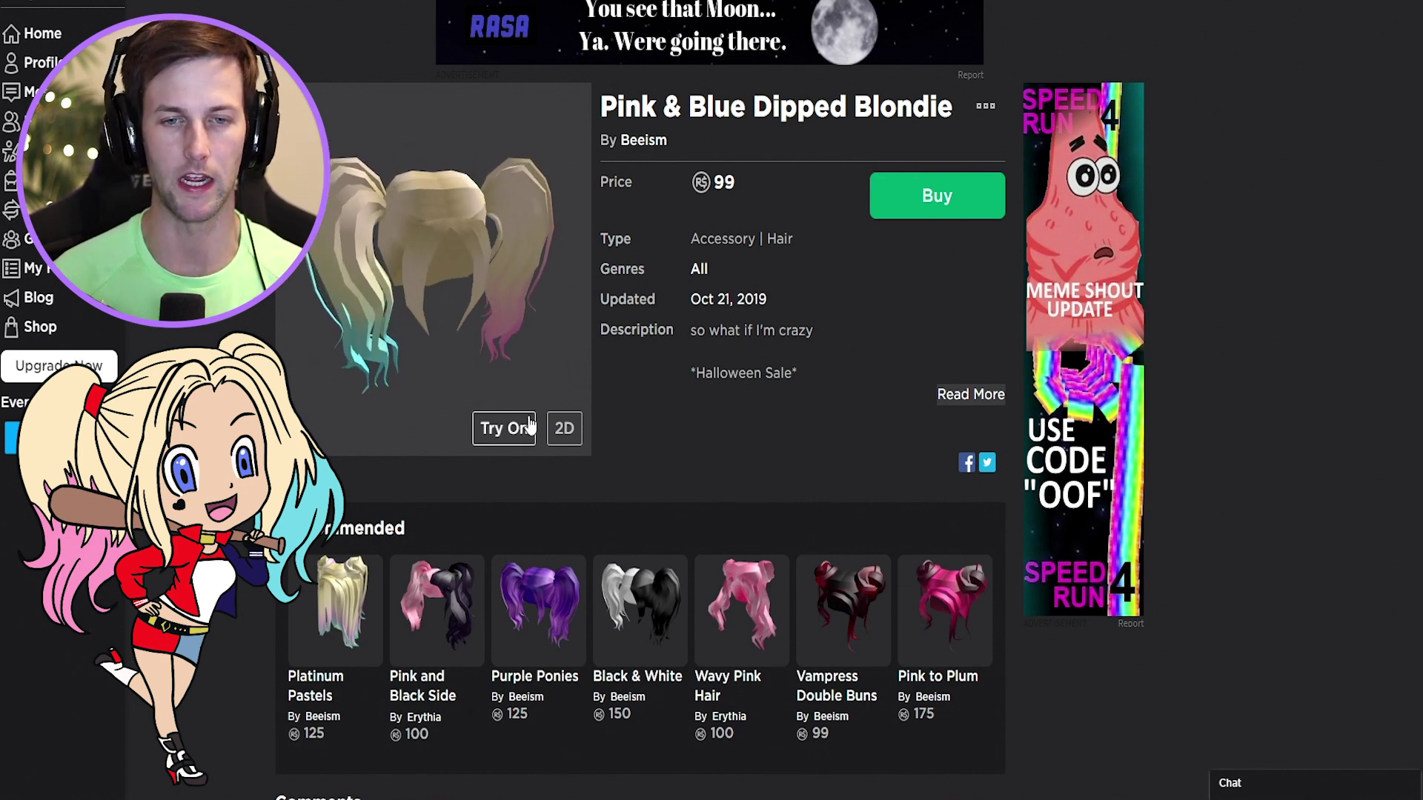
click(959, 198)
click(680, 484)
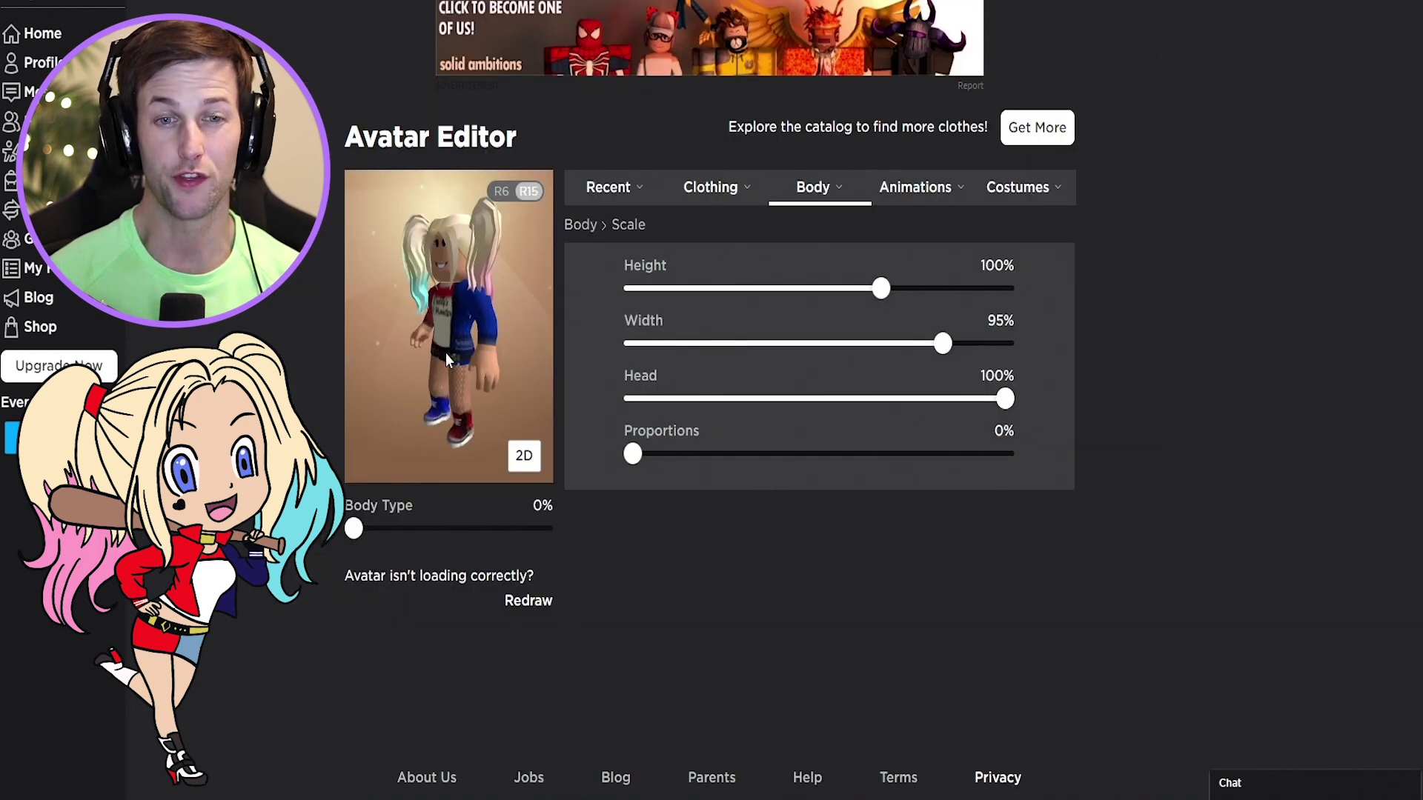
Scale the avatar's body to 95% height, 70% width and 95% head size.
drag(446, 354, 457, 353)
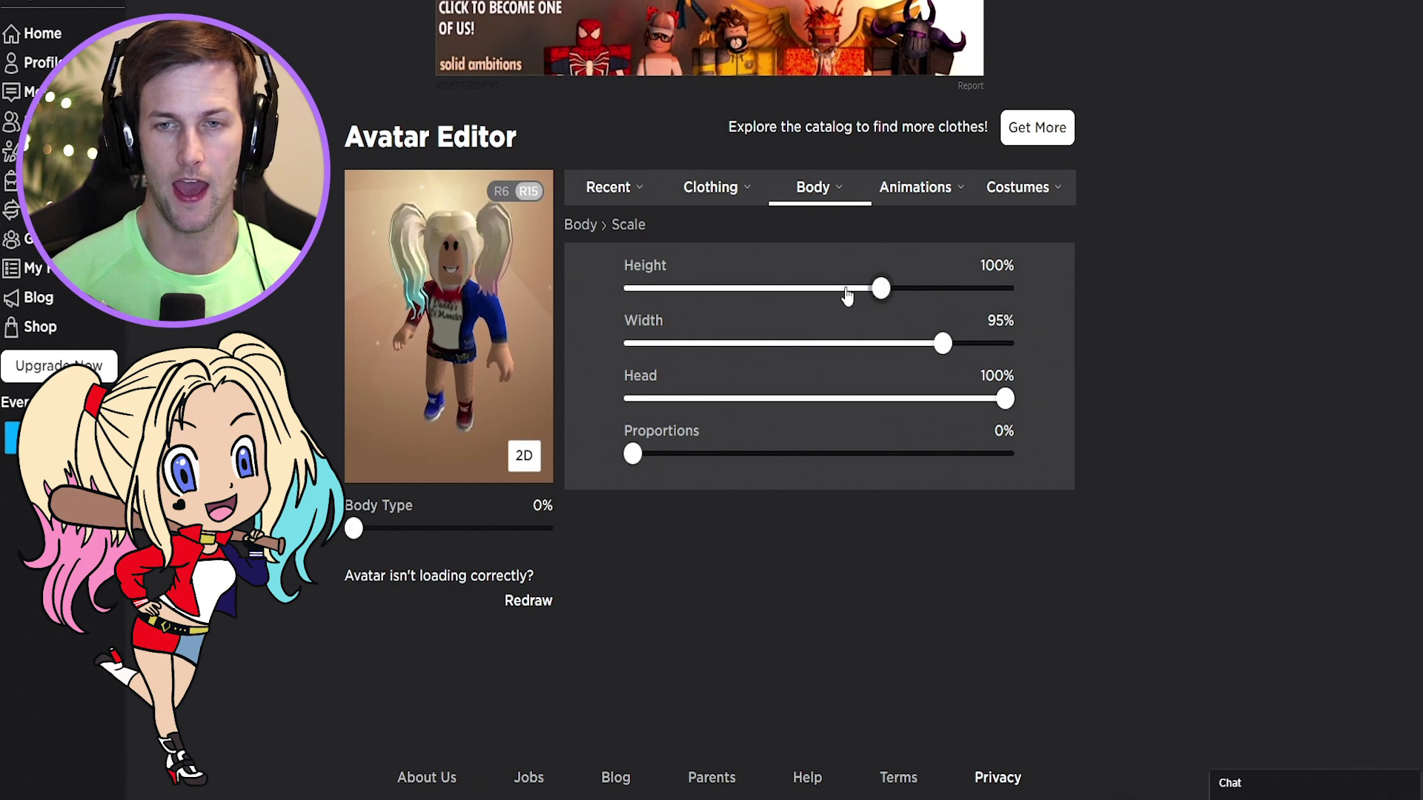
drag(846, 291, 757, 288)
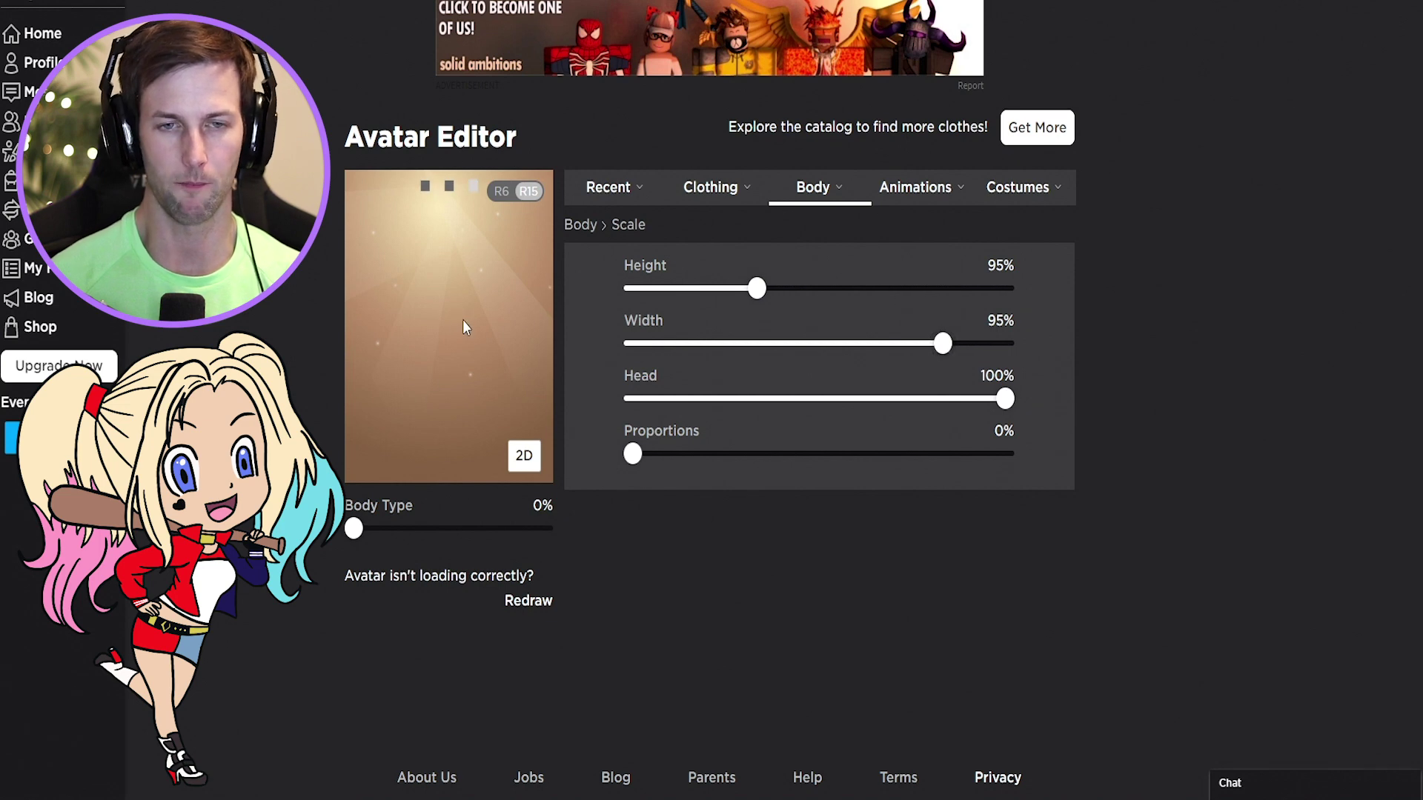
drag(942, 343, 695, 343)
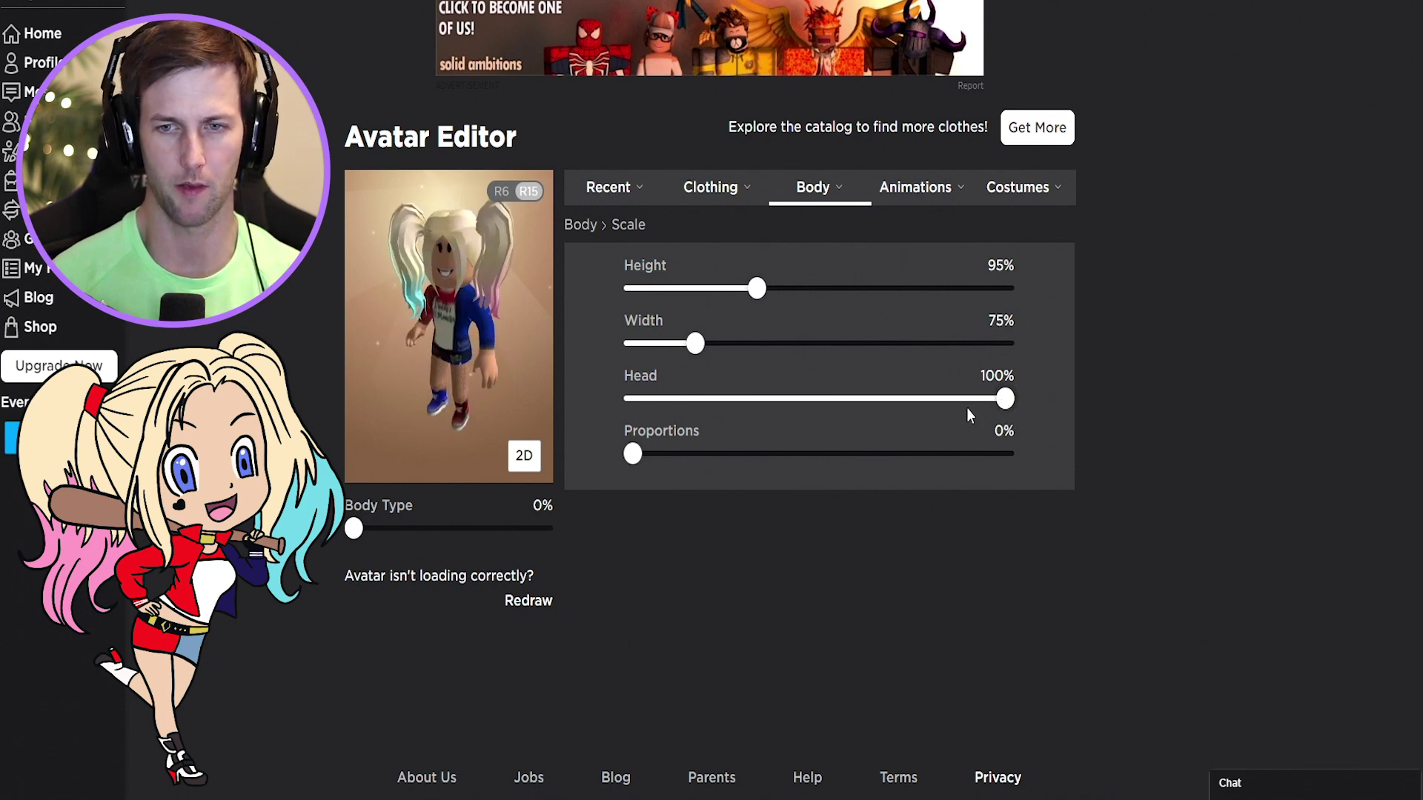
drag(995, 408, 632, 407)
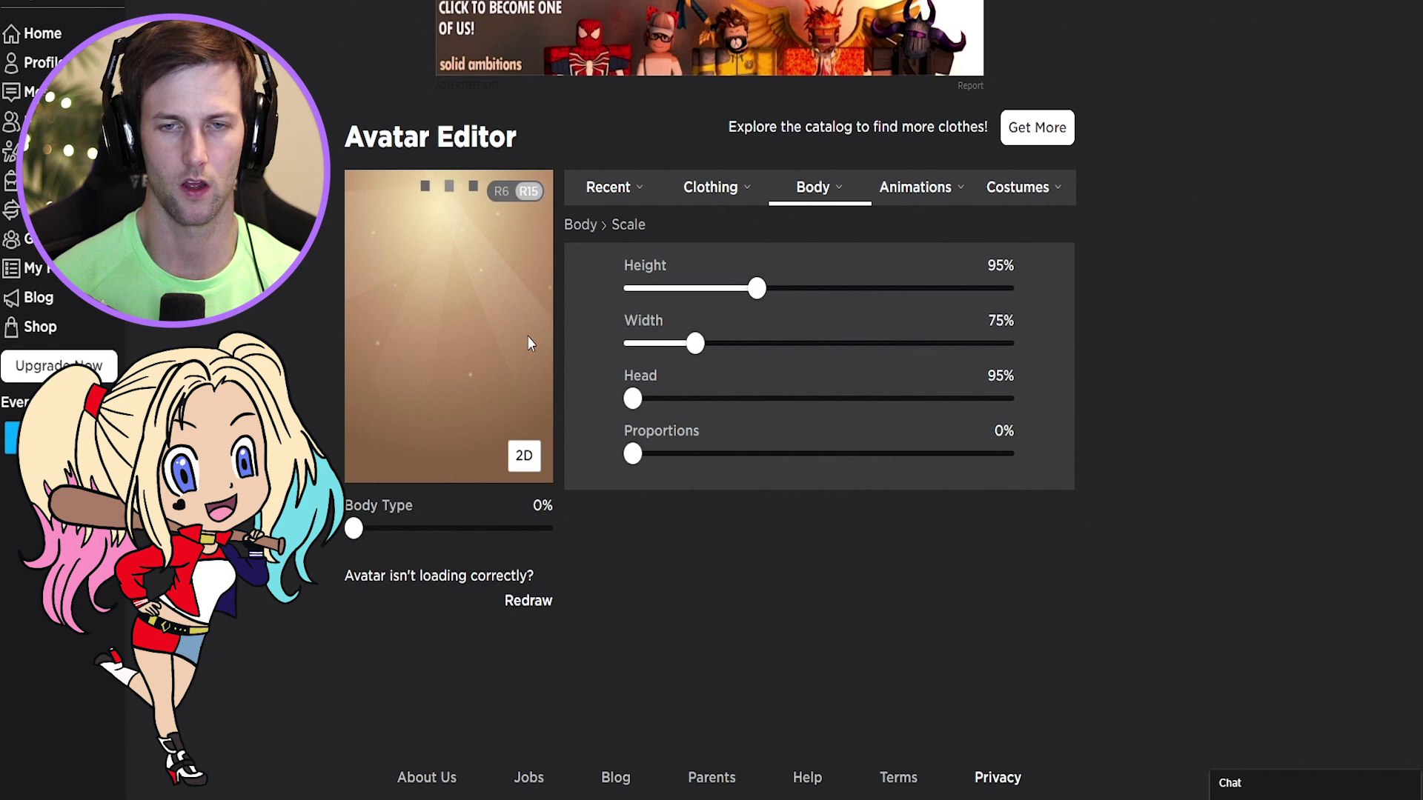
drag(694, 345, 609, 349)
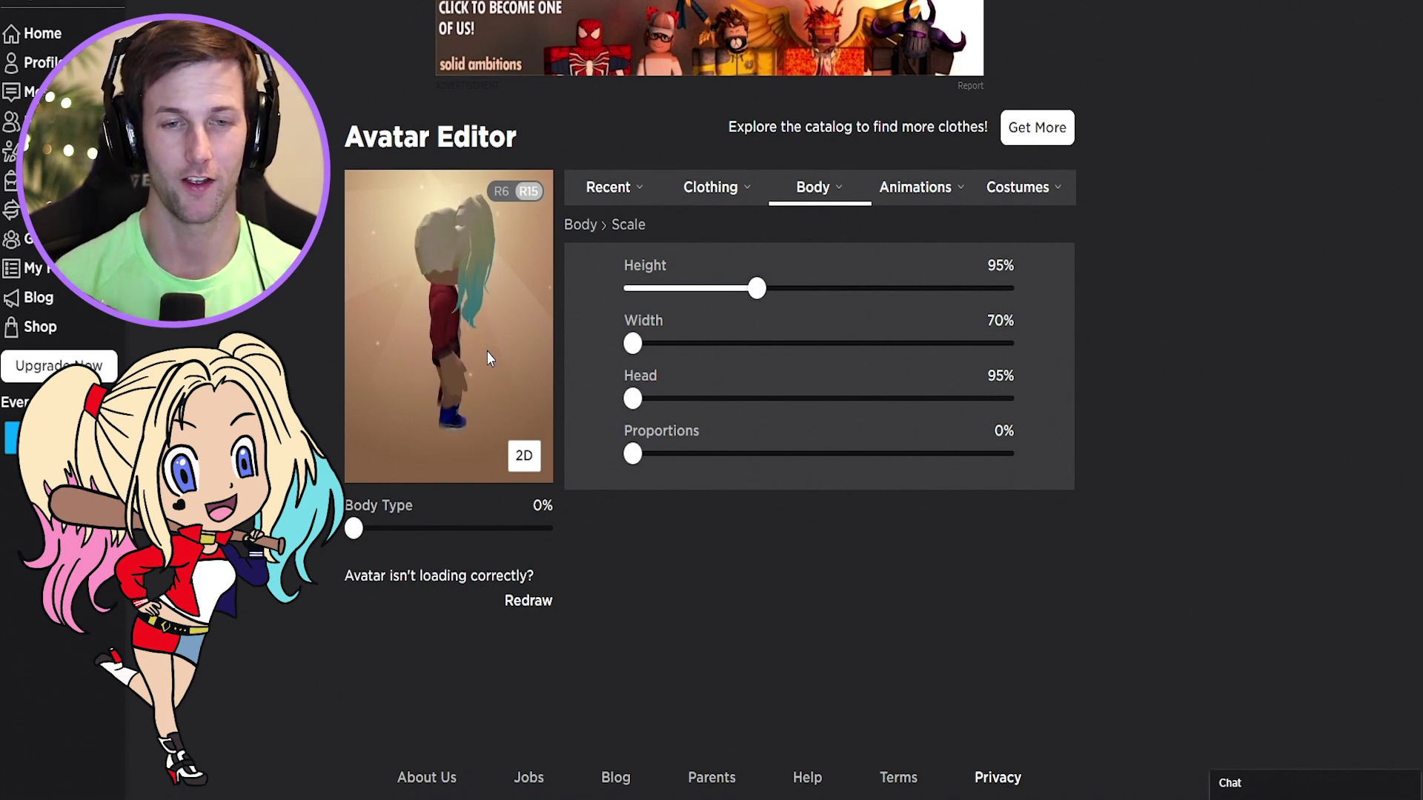
scroll(433, 343, up, 3)
drag(458, 354, 461, 408)
scroll(465, 399, down, 3)
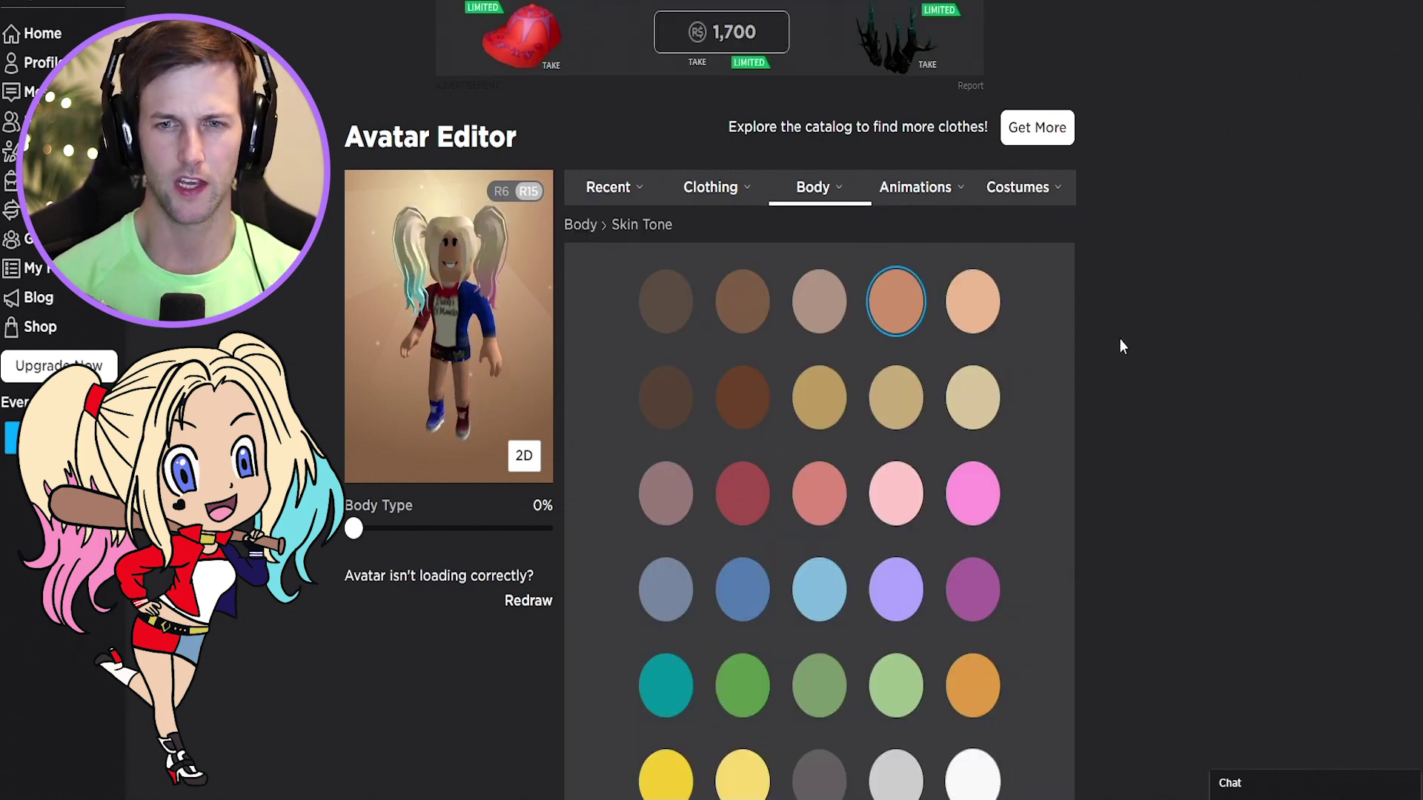
Change the avatar's skin tone to white.
scroll(1119, 341, down, 3)
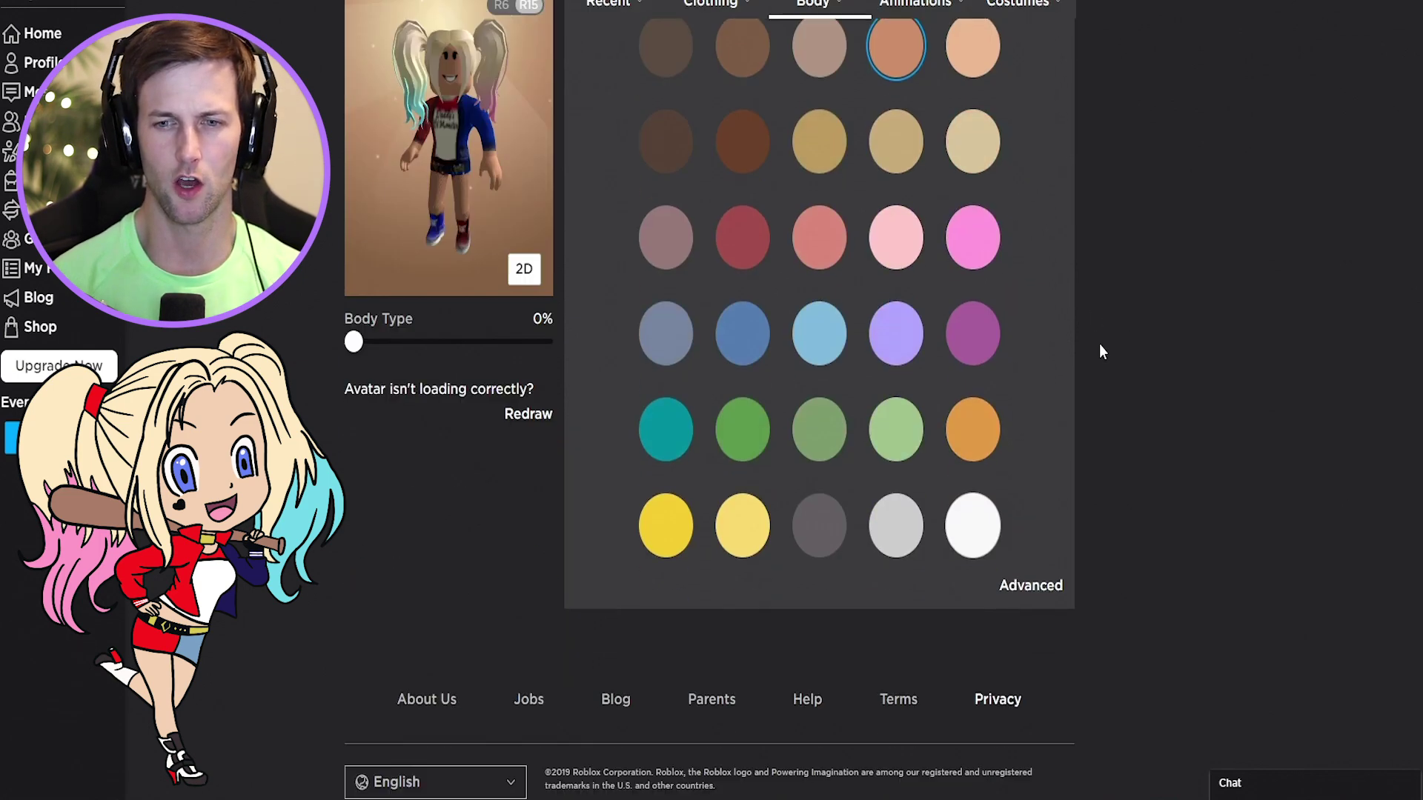
click(973, 525)
scroll(1147, 273, up, 3)
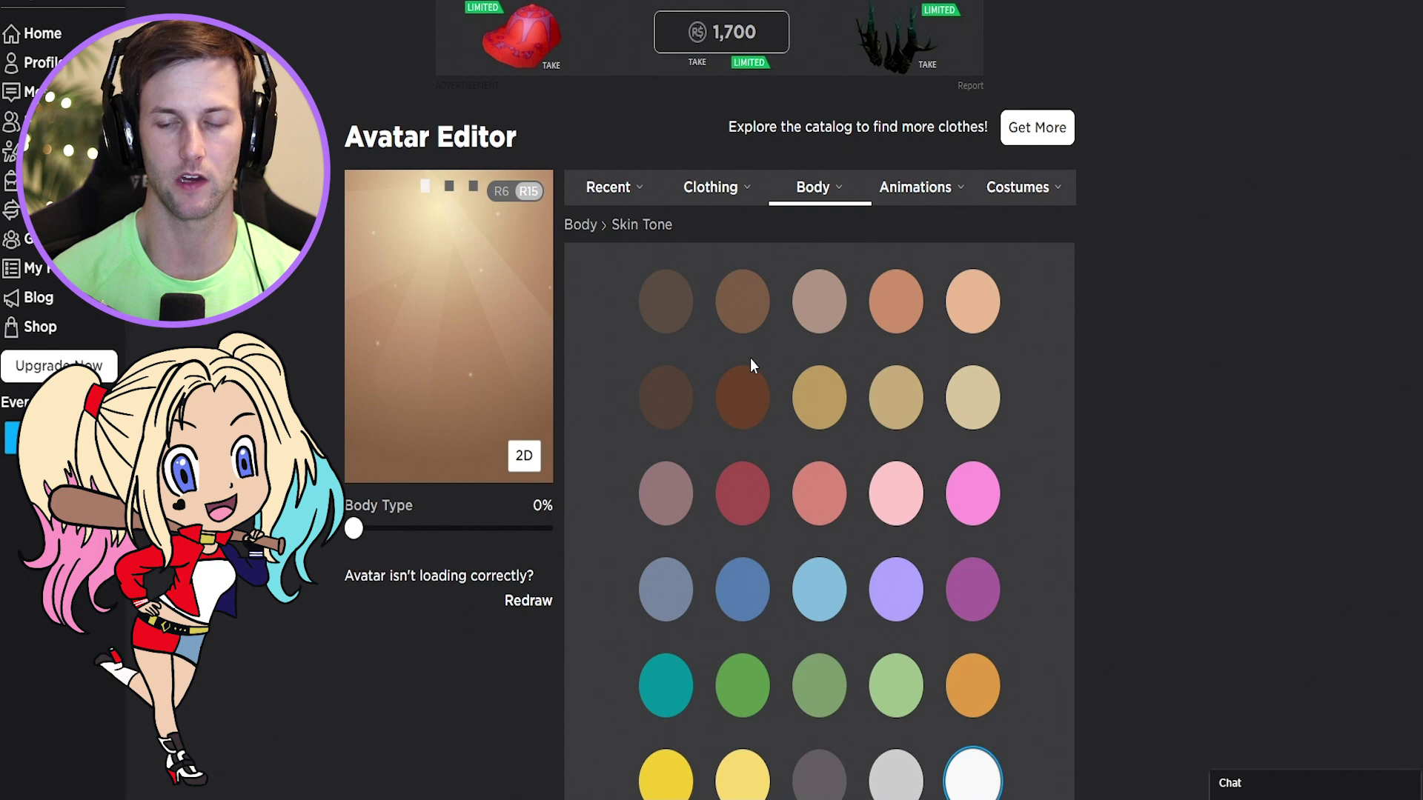
mouse_move(454, 363)
mouse_down()
mouse_move(418, 363)
mouse_move(486, 346)
mouse_move(404, 341)
mouse_move(470, 344)
mouse_move(447, 336)
mouse_move(475, 345)
mouse_move(478, 361)
mouse_move(517, 366)
mouse_move(484, 397)
mouse_move(442, 394)
mouse_move(488, 390)
mouse_move(447, 393)
mouse_move(429, 371)
mouse_move(459, 348)
mouse_up()
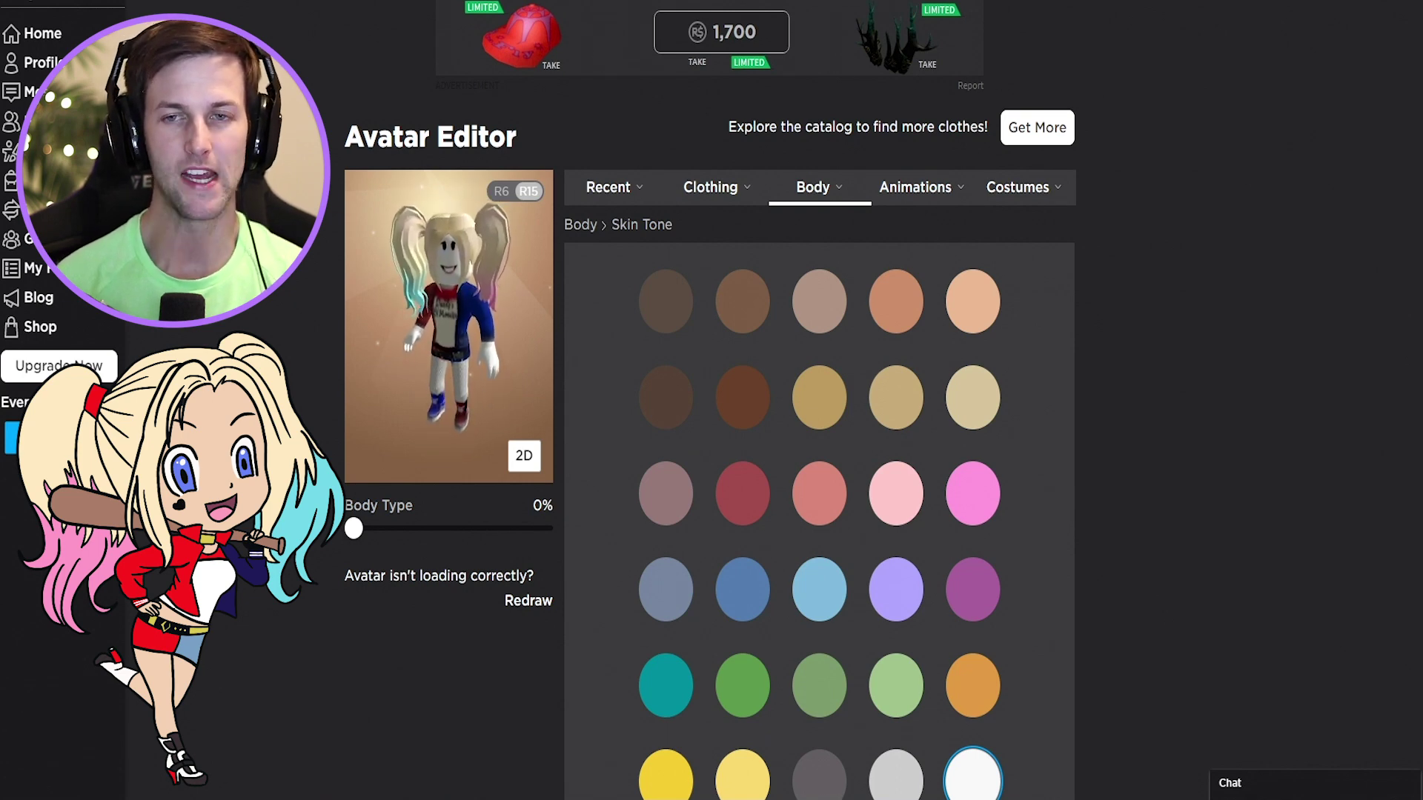
Search the catalog for baseball bat and examine the Baseball Bat gear by ROBLOX from several angles.
text(baseb)
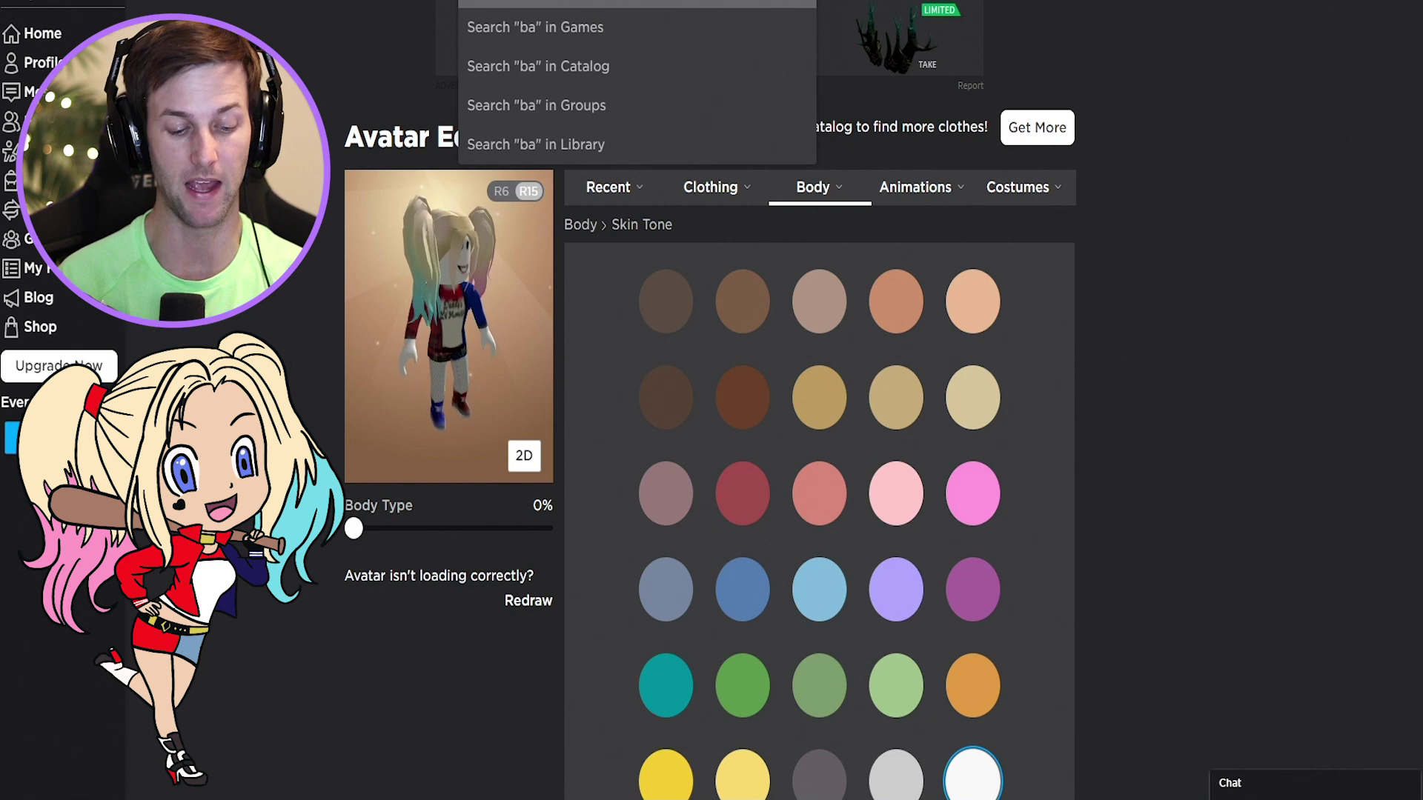
text(all bat)
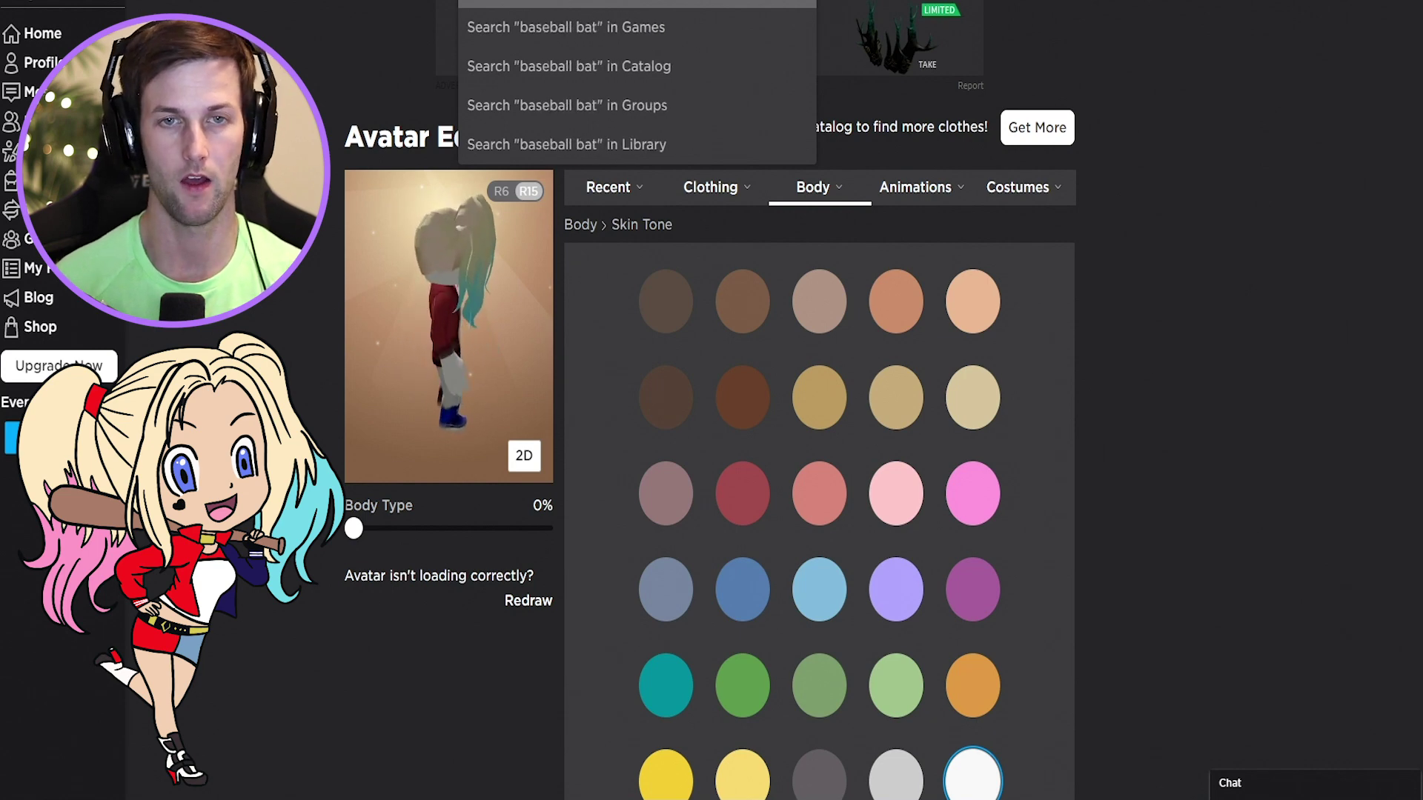
key(Return)
click(333, 281)
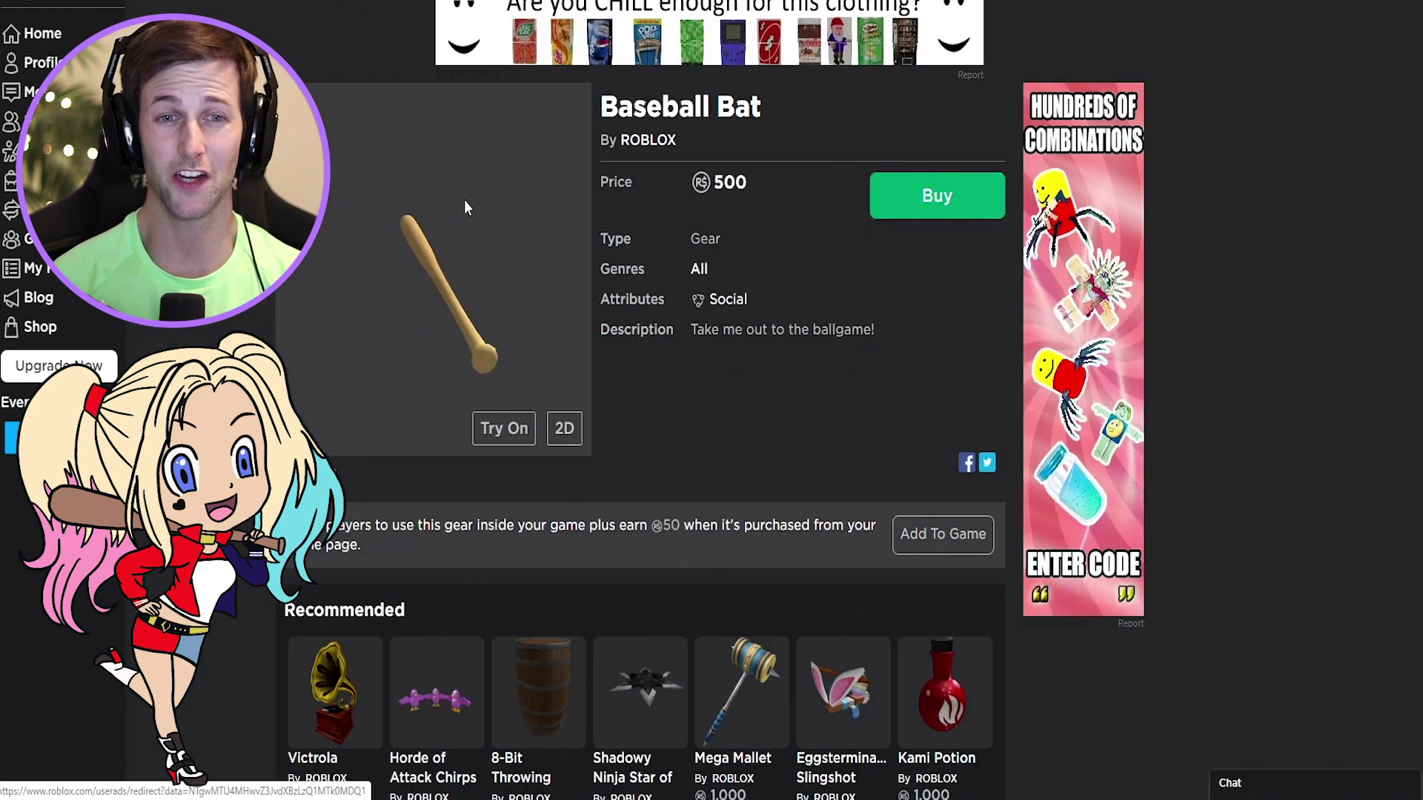
drag(460, 326, 539, 74)
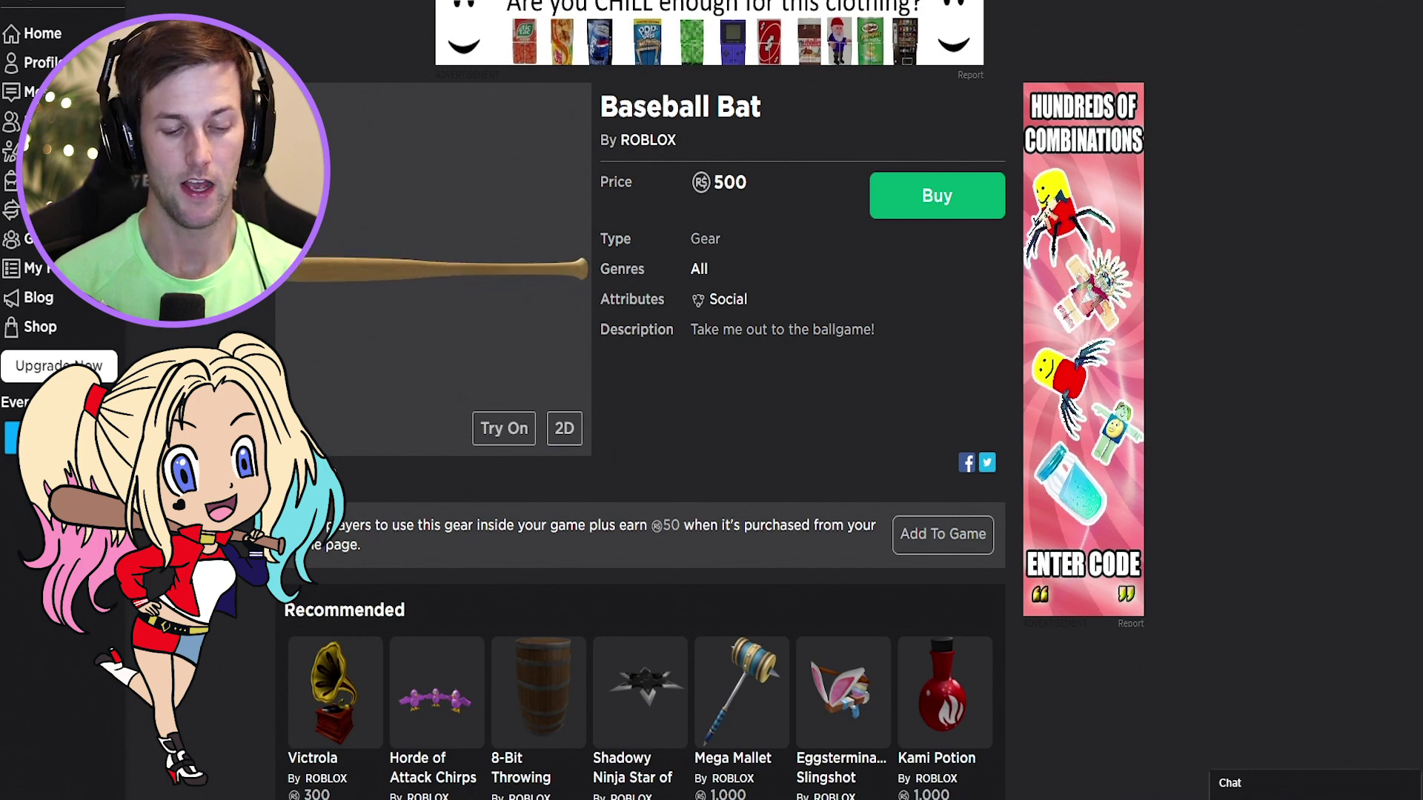
Search the catalog for bat and examine the first page of results.
text(bat)
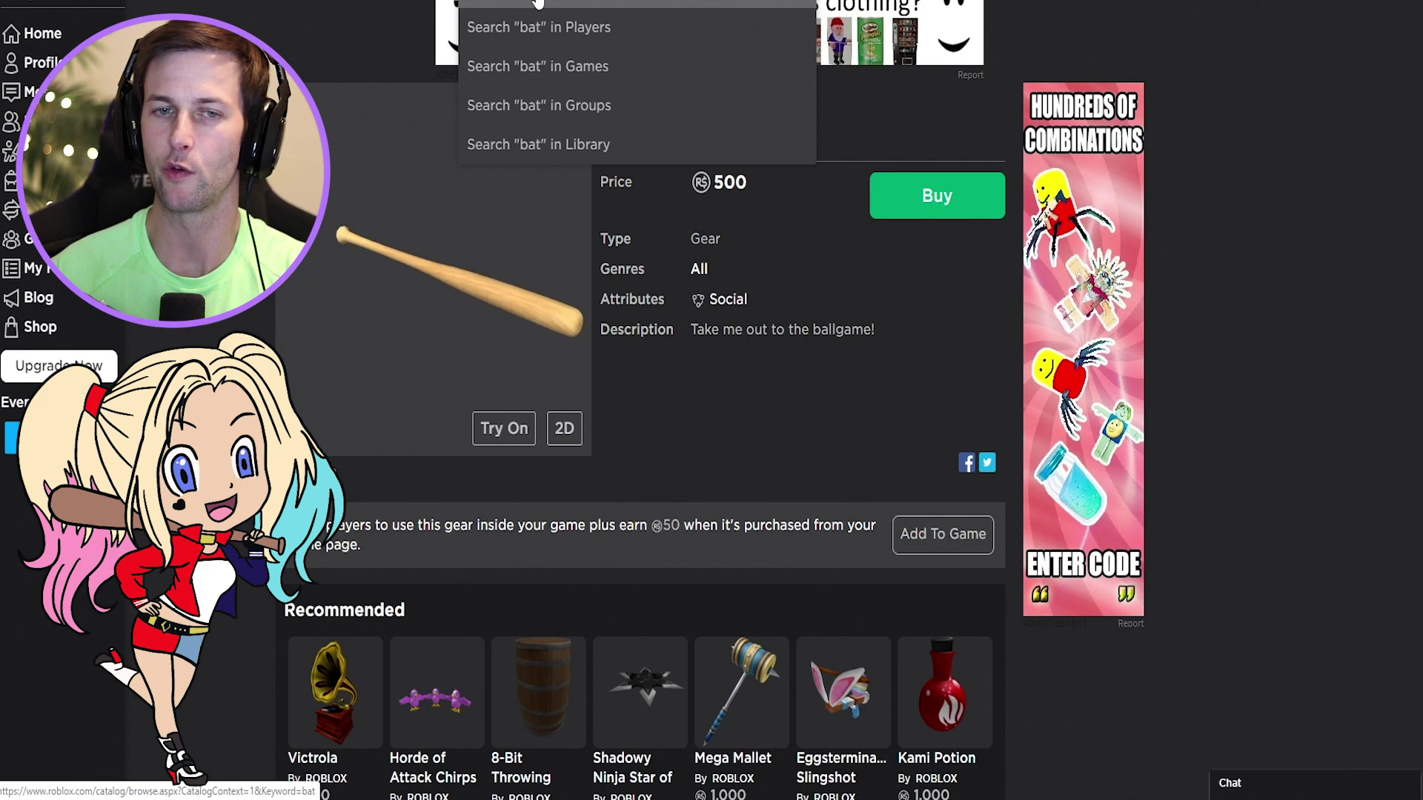
click(538, 4)
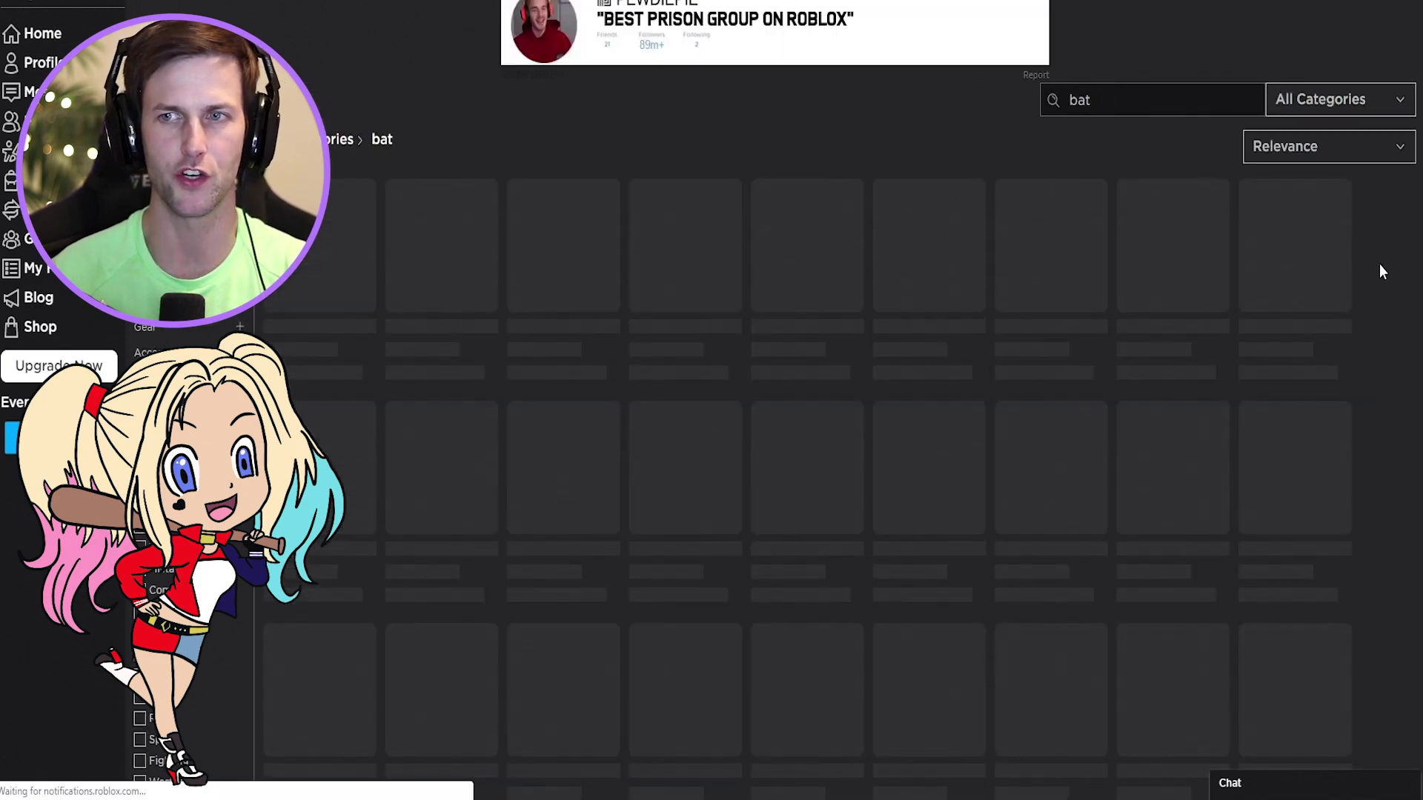
scroll(1382, 285, down, 3)
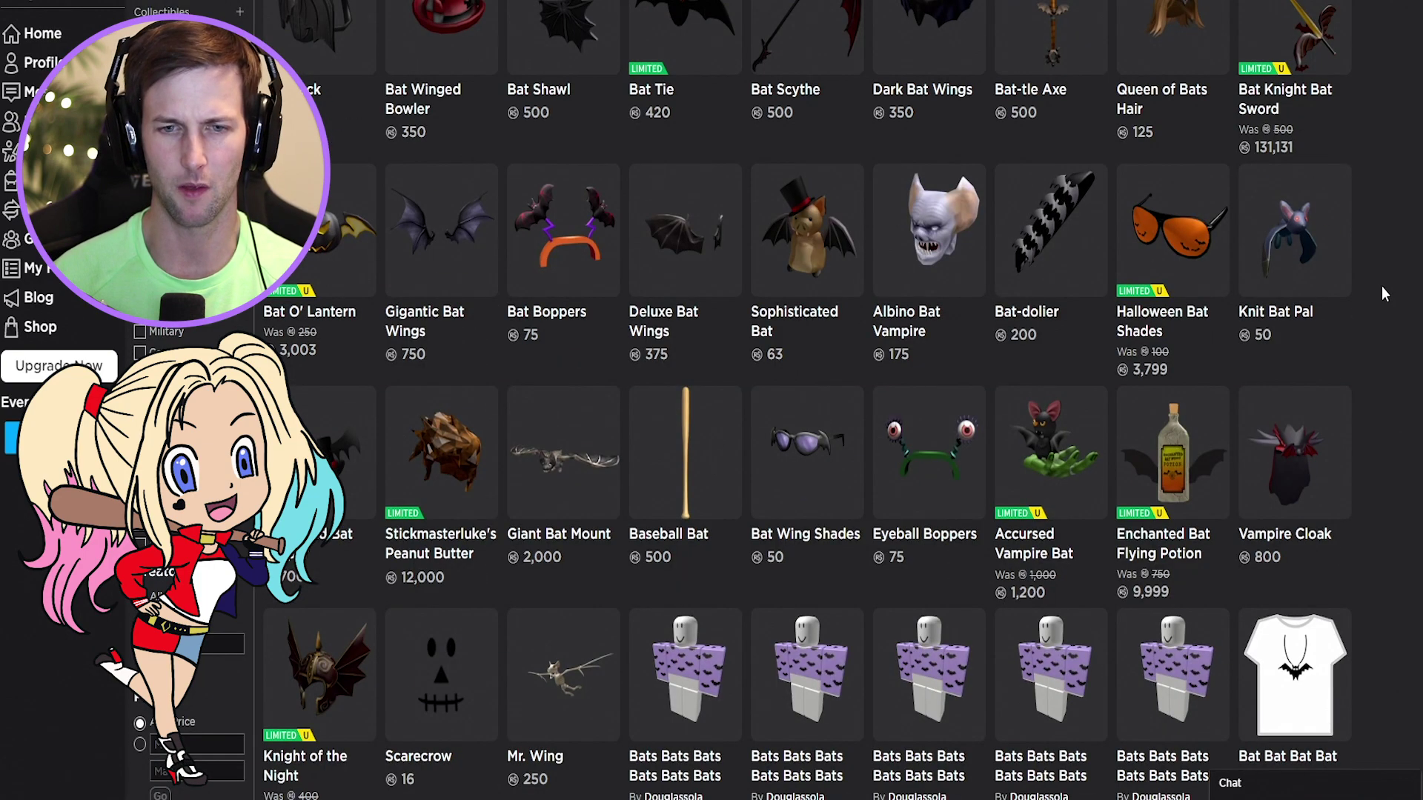
scroll(900, 489, down, 9)
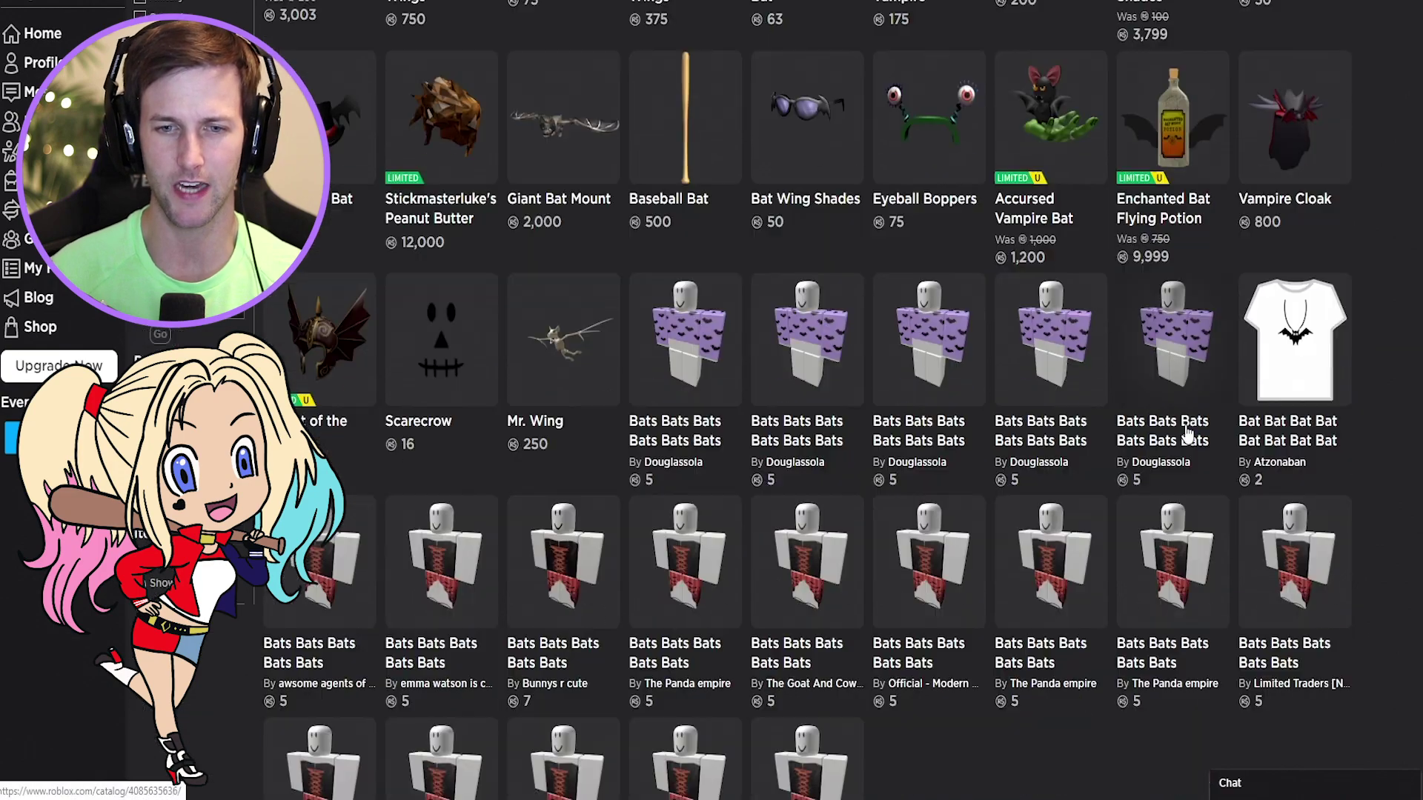
scroll(1180, 371, up, 6)
scroll(1180, 365, up, 6)
scroll(1156, 415, down, 13)
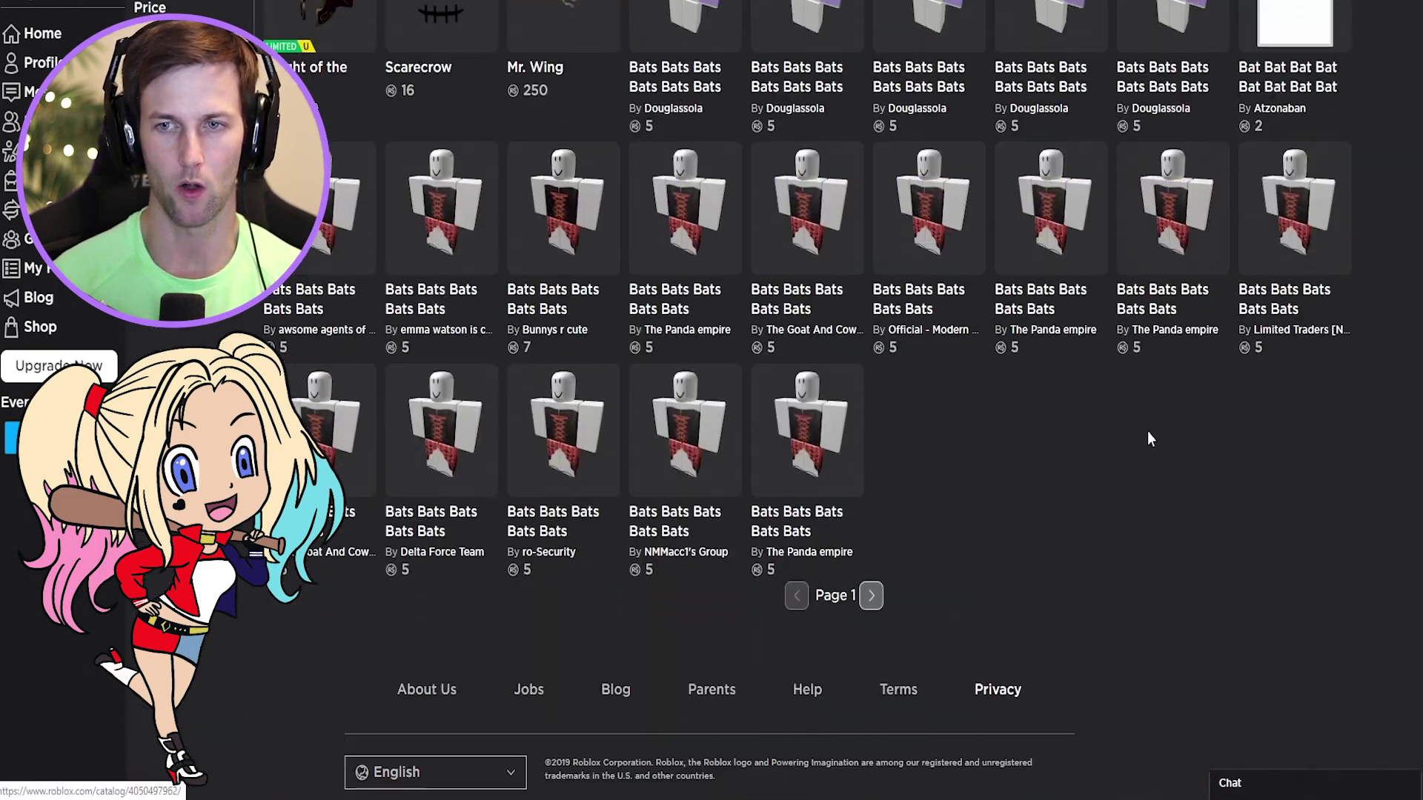
Examine the second page of the bat results and go back to the previous page.
click(864, 602)
scroll(1300, 470, up, 12)
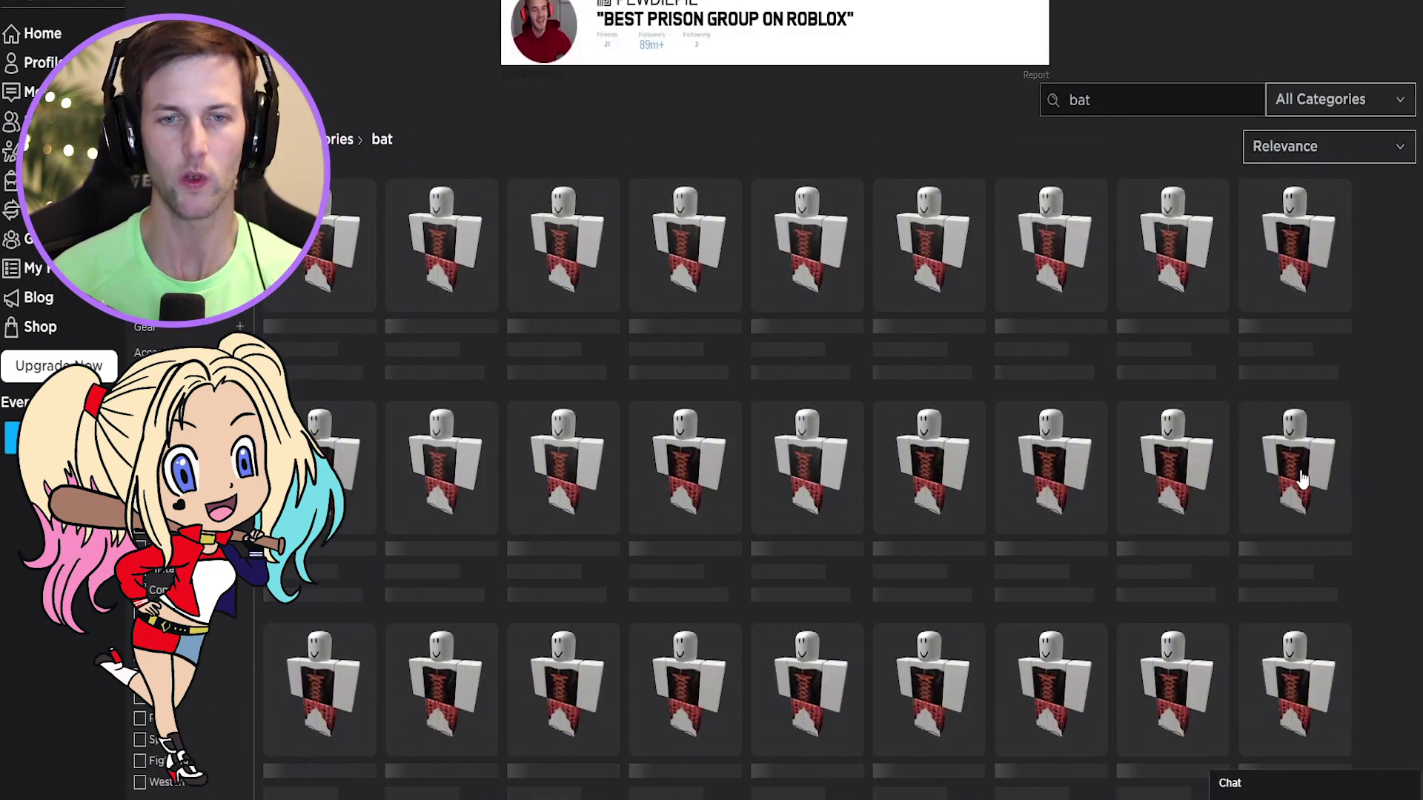
scroll(1301, 470, down, 12)
scroll(1296, 476, up, 6)
scroll(925, 623, down, 5)
click(785, 596)
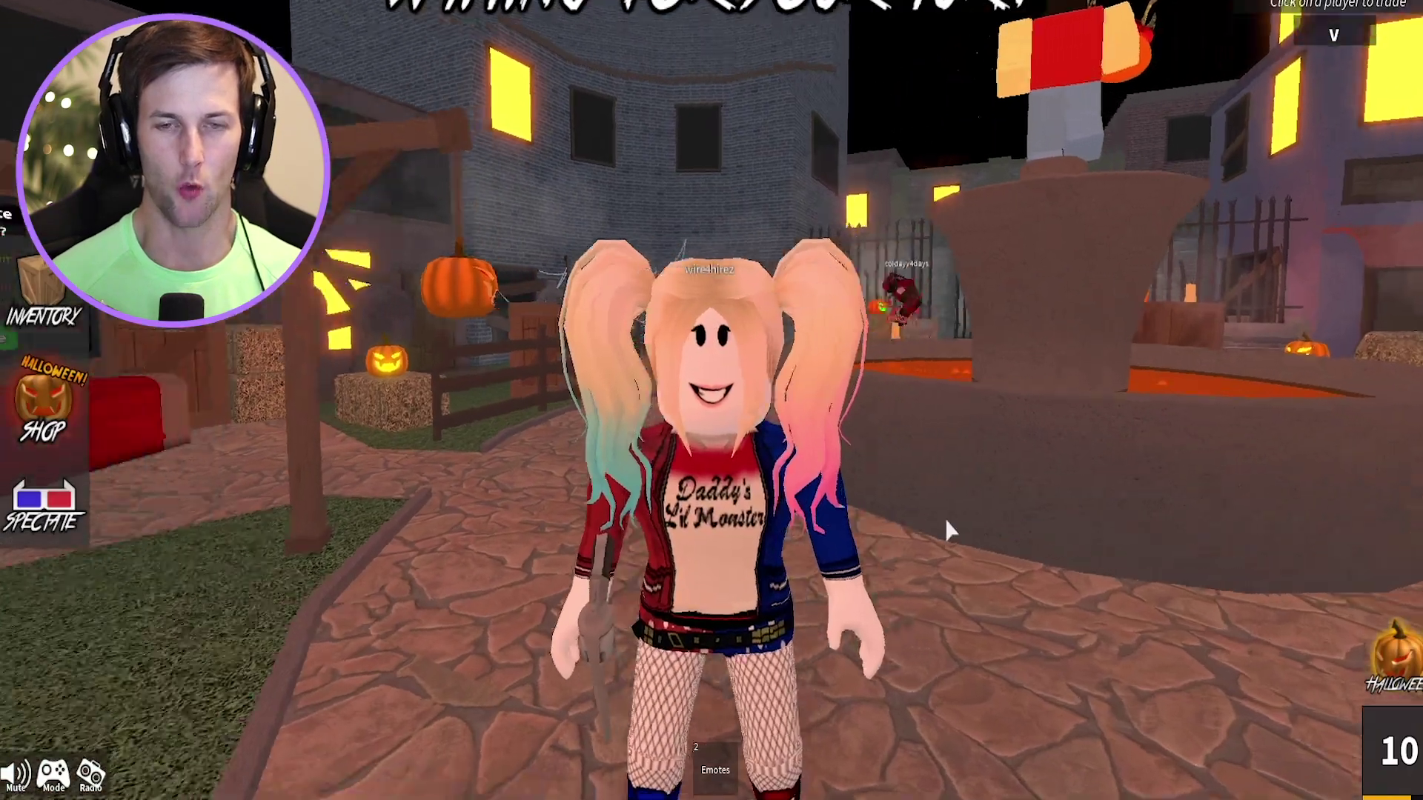
Walk the avatar around the Halloween game lobby and examine its Harley Quinn outfit from several sides.
key(w)
right_click(947, 520)
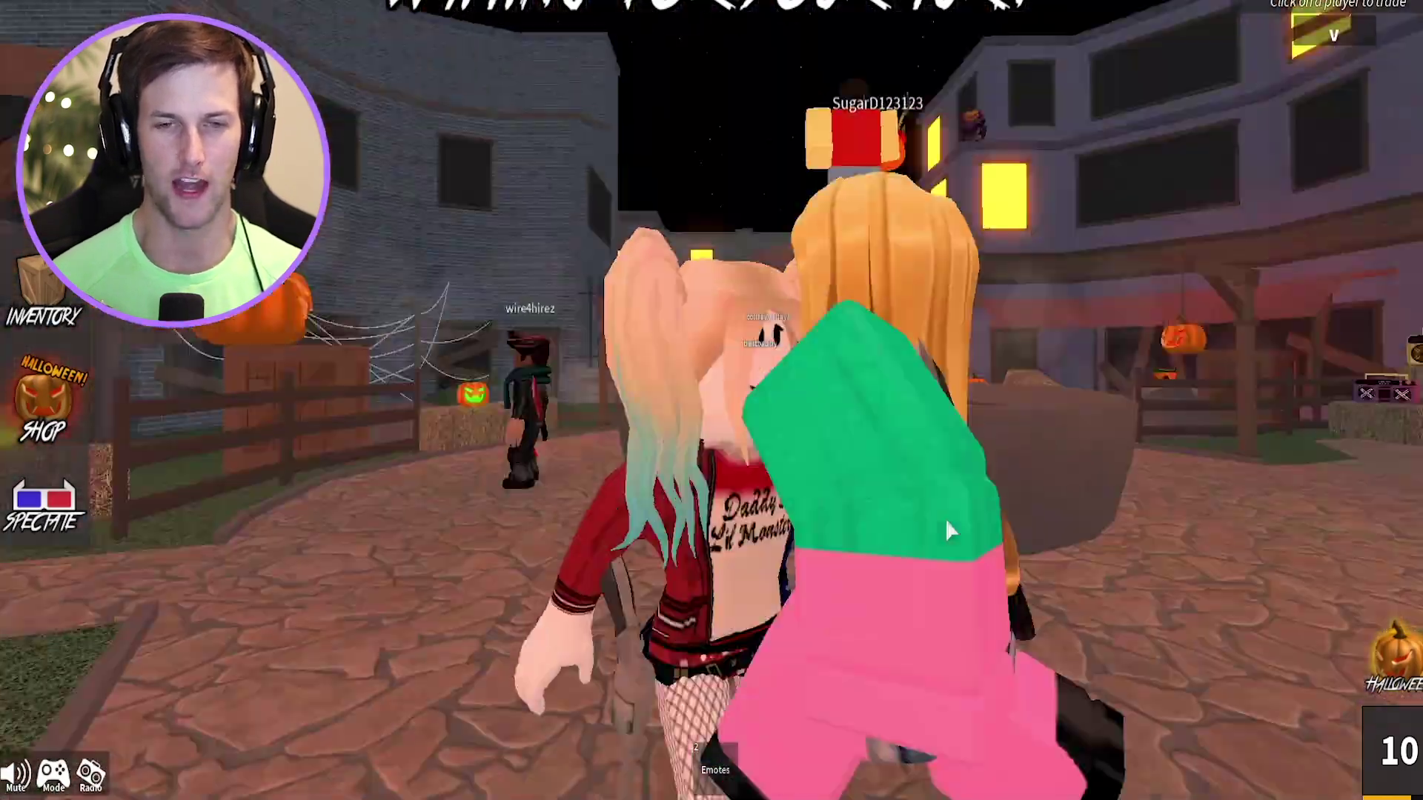
key(a)
key(d)
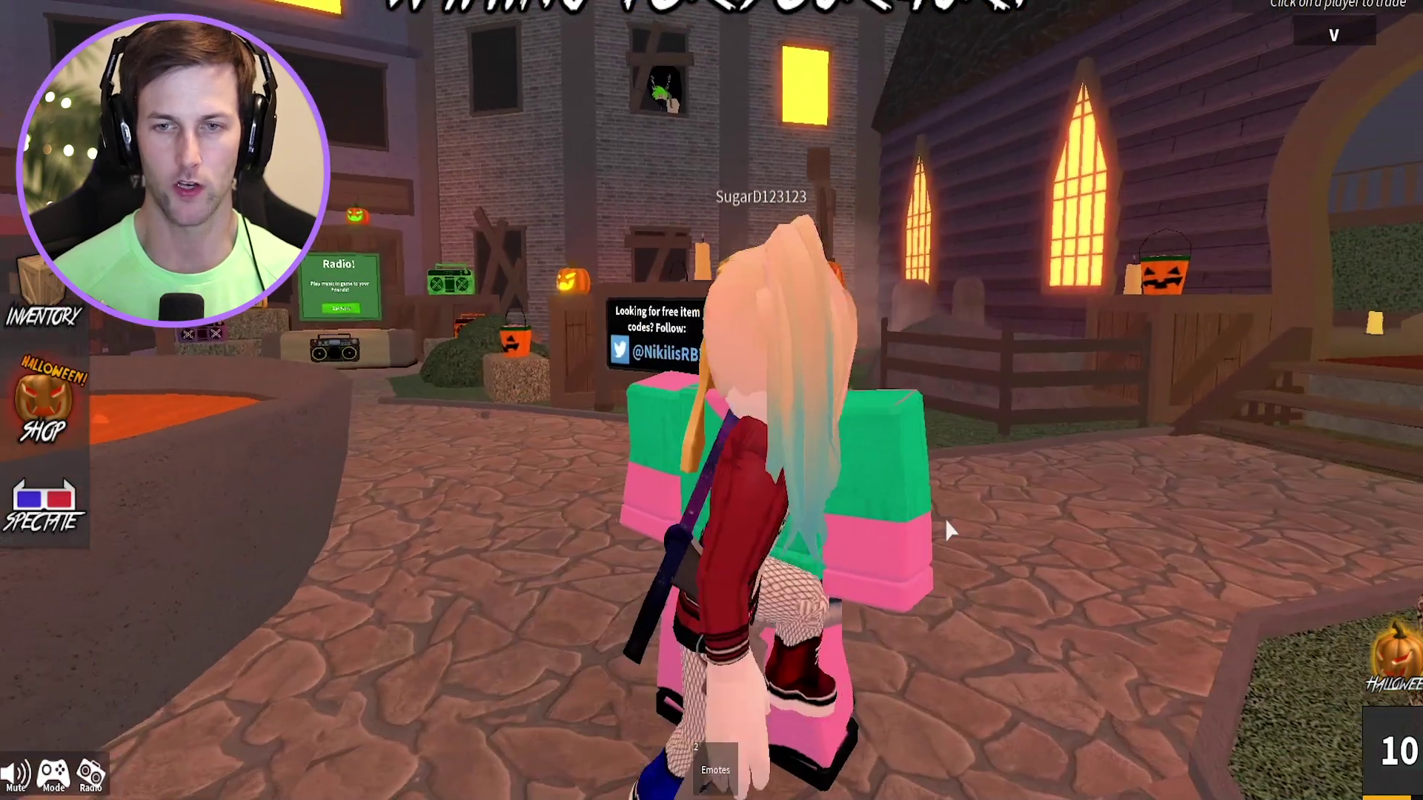
key(w)
scroll(946, 518, up, 5)
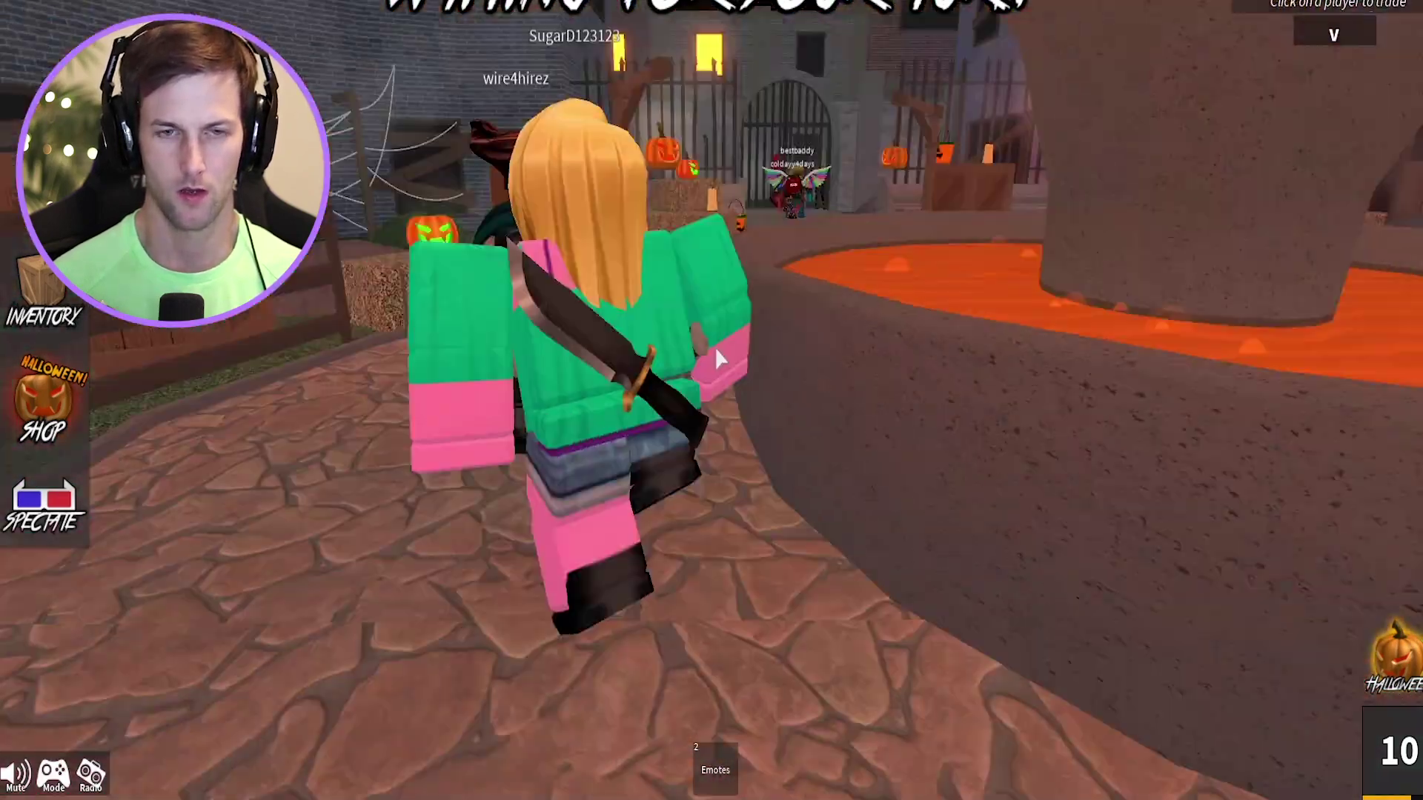
scroll(716, 348, down, 5)
key(s)
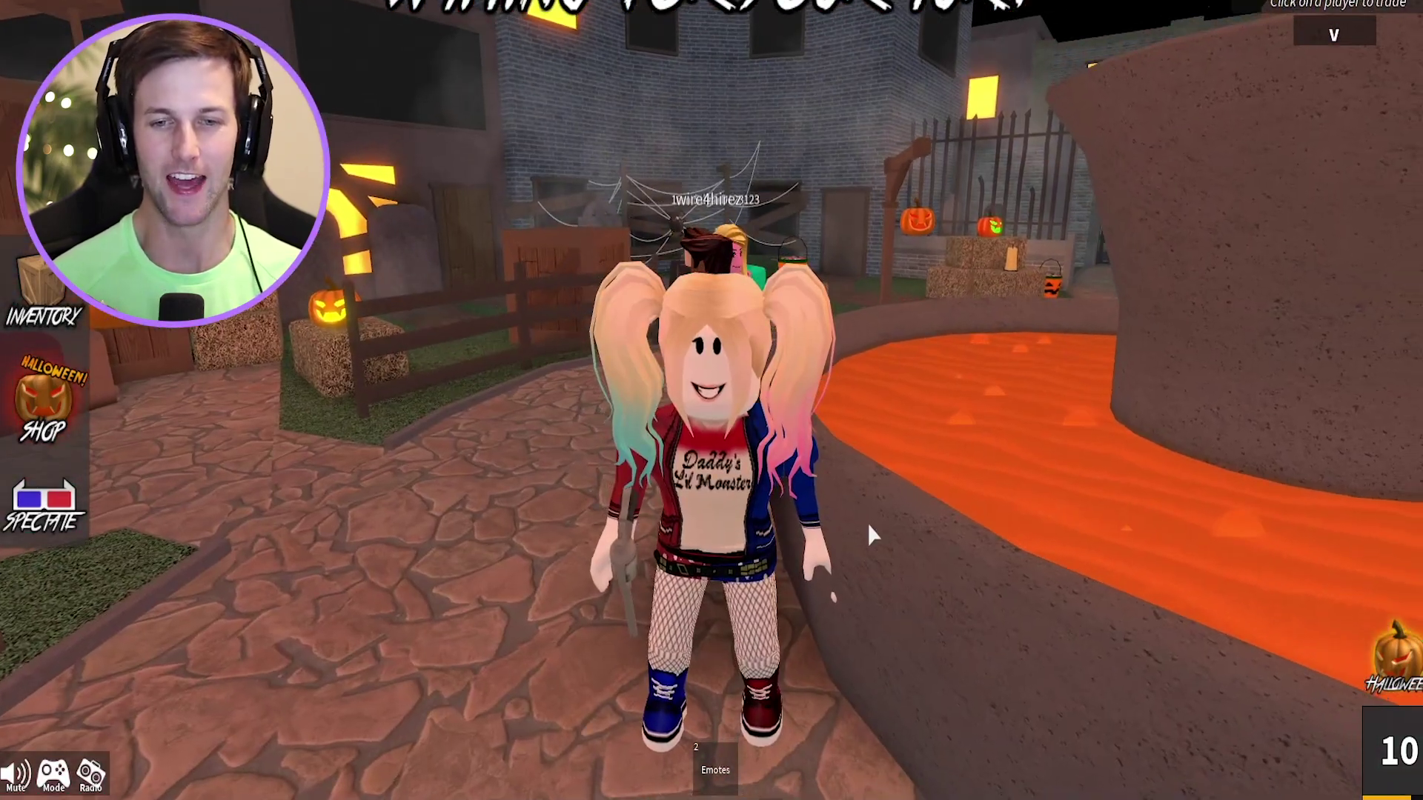
Run the avatar around the lava fountain and jump on the stone path to view the outfit in motion.
right_click(836, 527)
key(a)
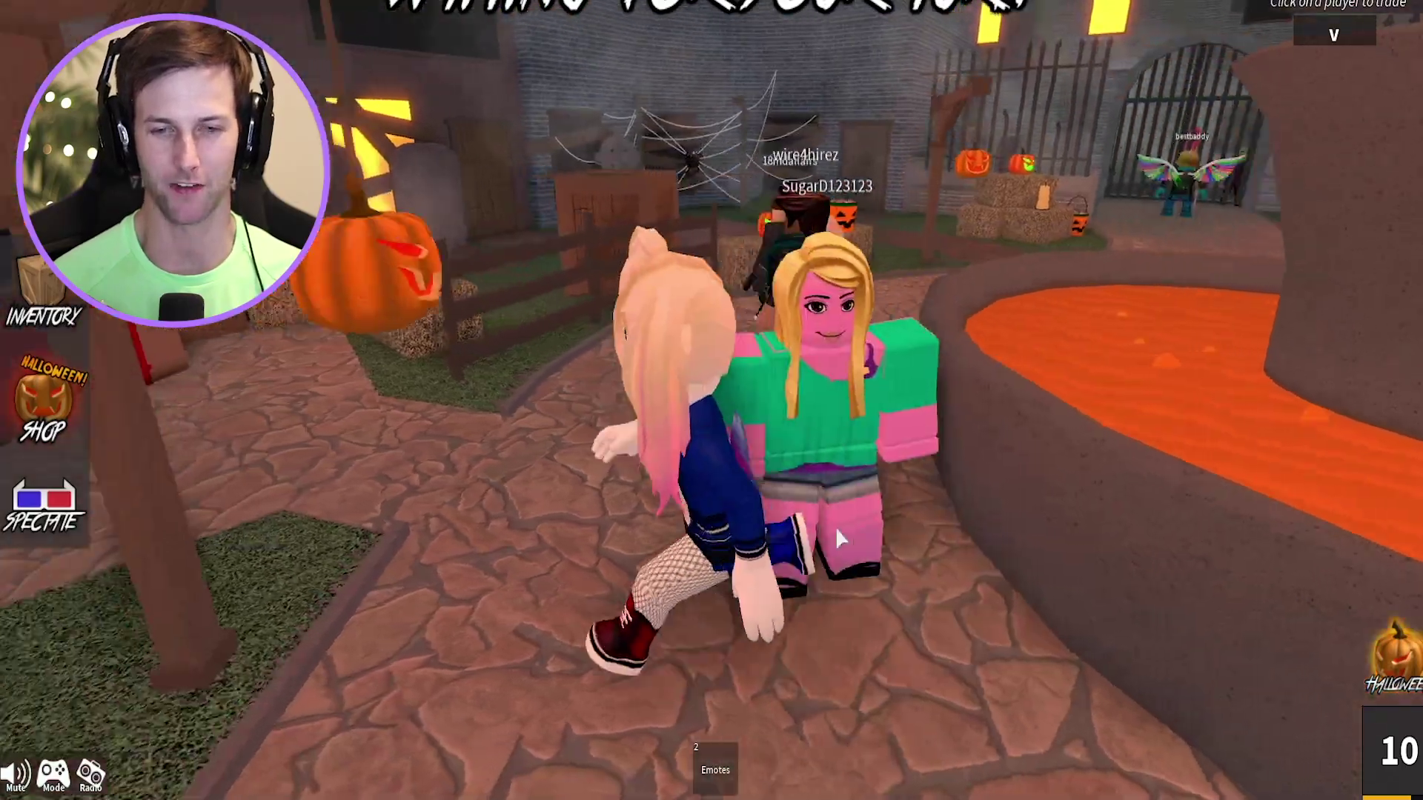
key(s)
key(w)
key(d)
right_click(837, 527)
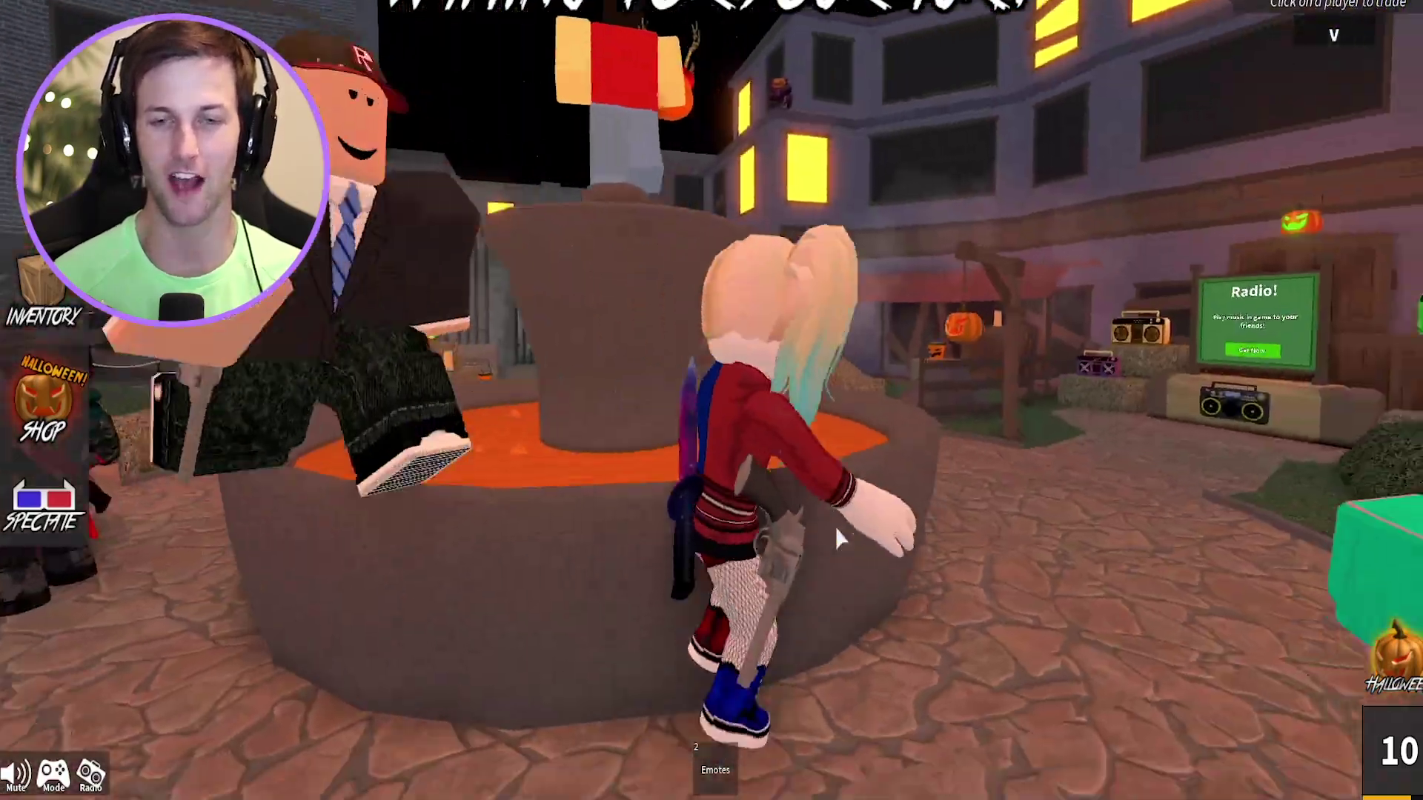
key(w)
key(w)
right_click(837, 535)
key(space)
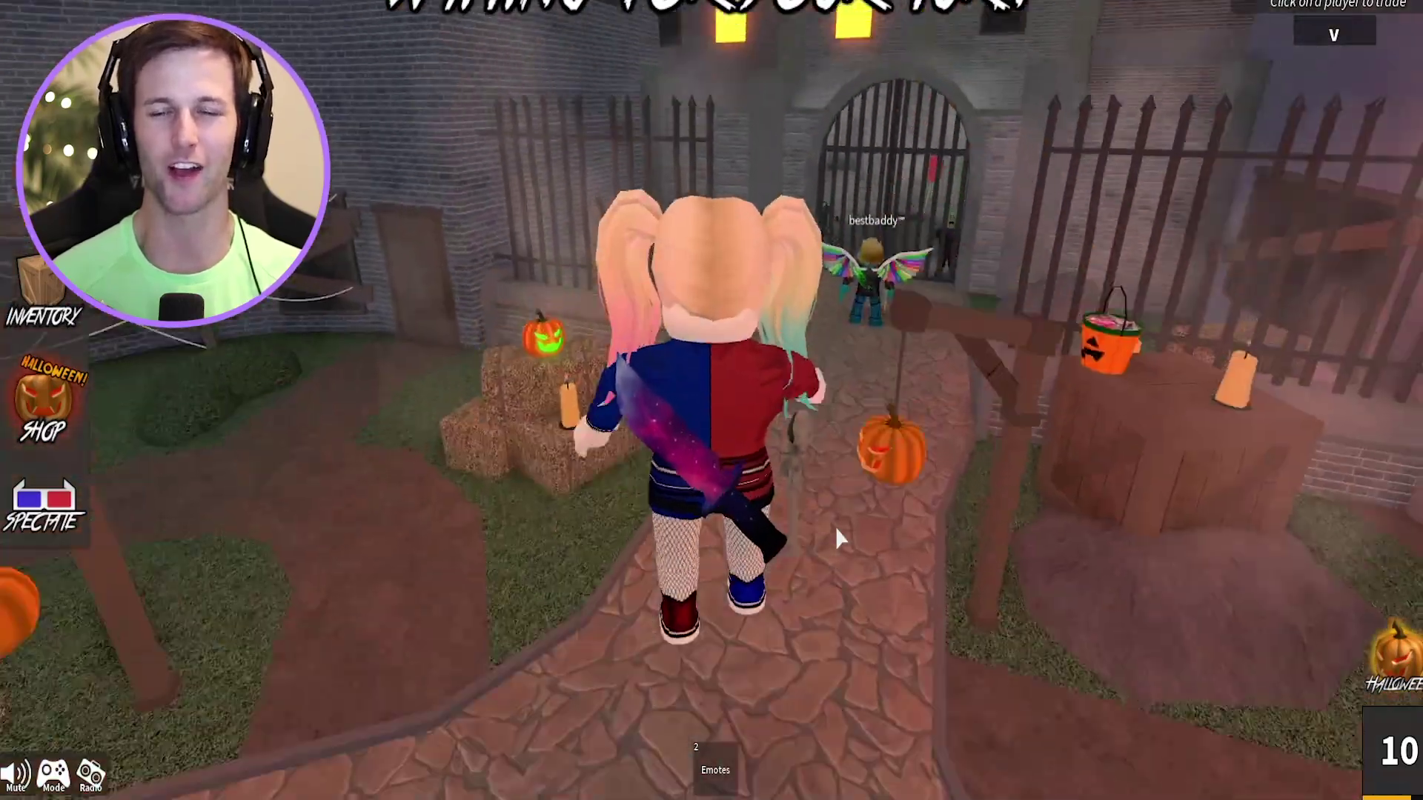
Turn the avatar towards the camera on the stone path and examine the front of the outfit from farther away.
right_click(836, 531)
key(s)
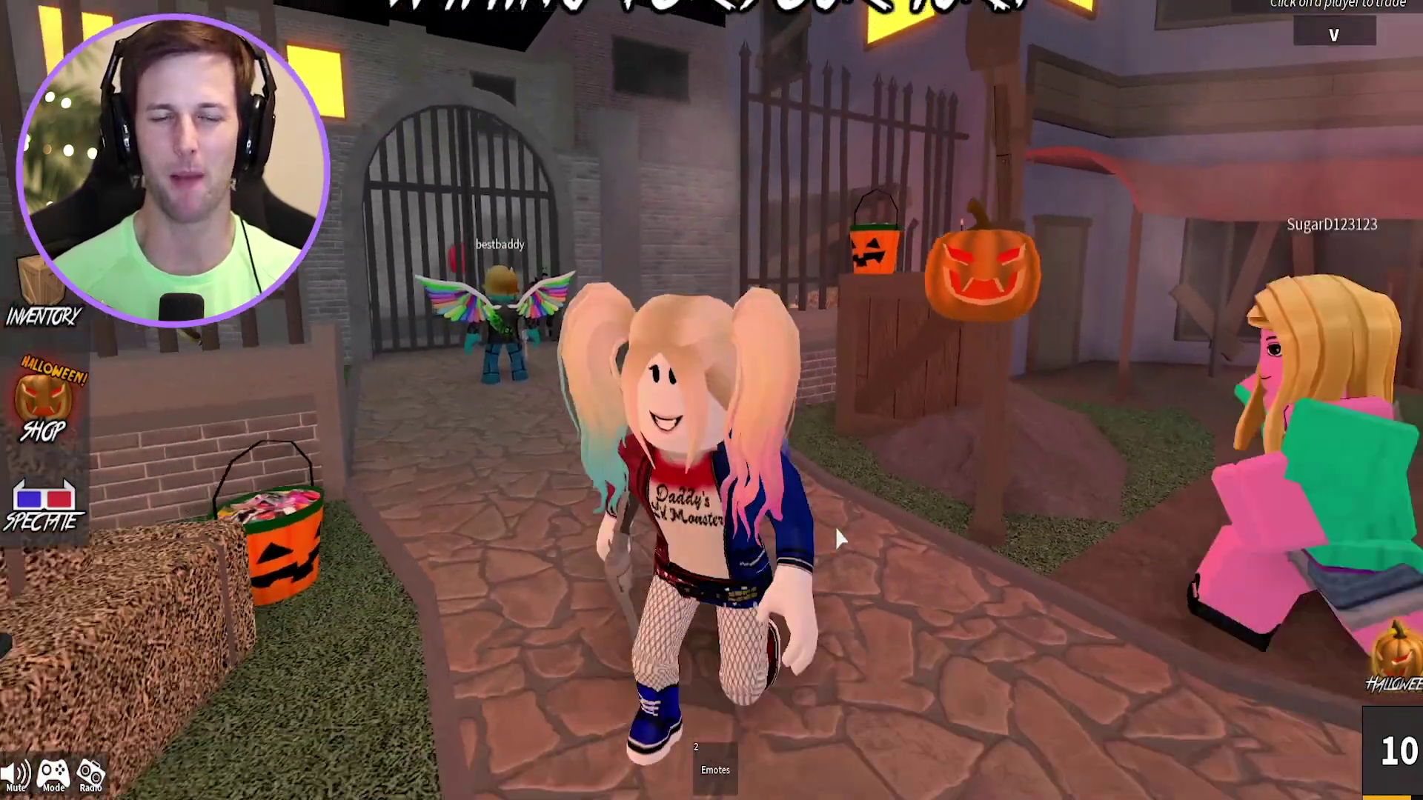
key(w)
scroll(837, 538, down, 3)
key(s)
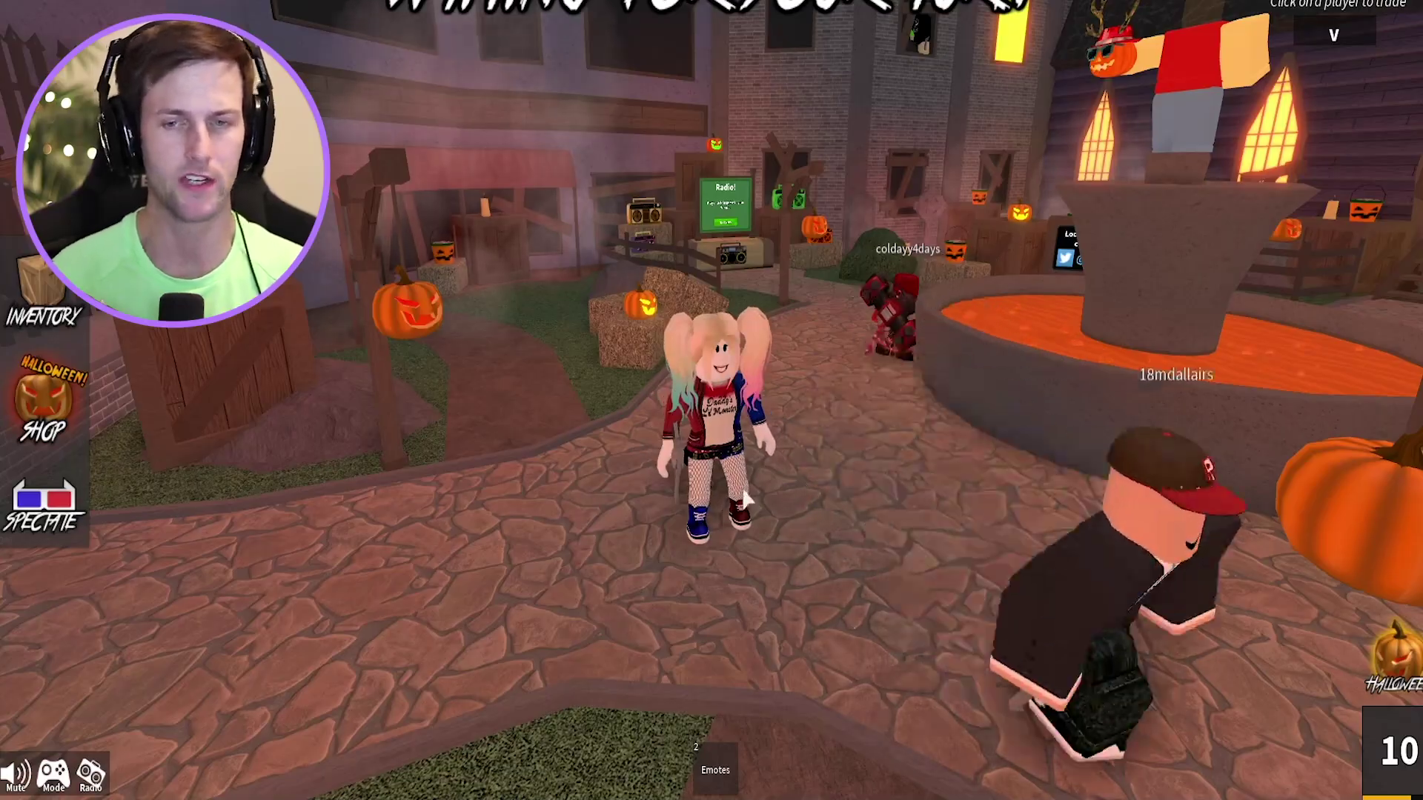
Run the avatar past the lava fountain and around the fenced path, viewing the outfit from behind.
key(d)
right_click(774, 480)
key(w)
key(Right)
key(w)
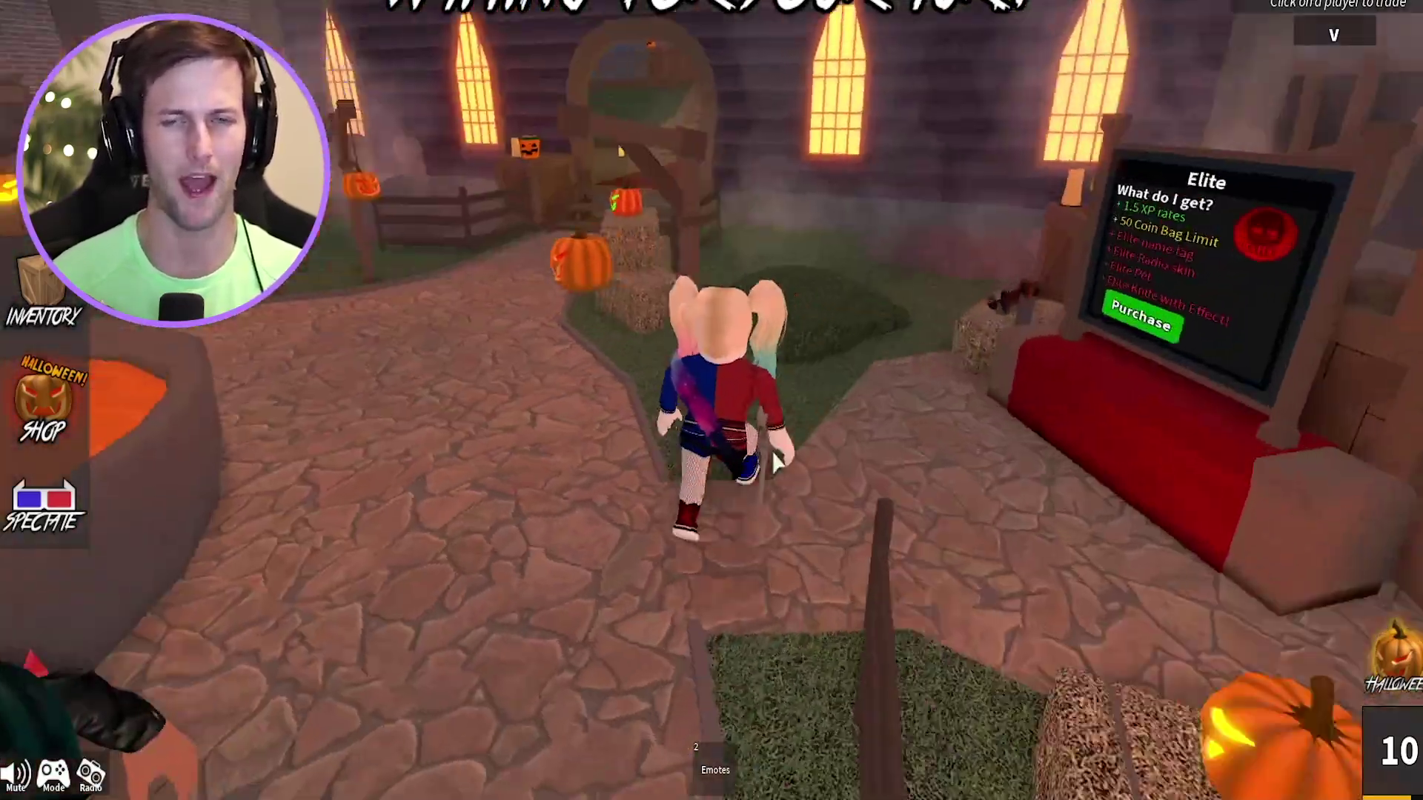
right_click(772, 451)
key(w)
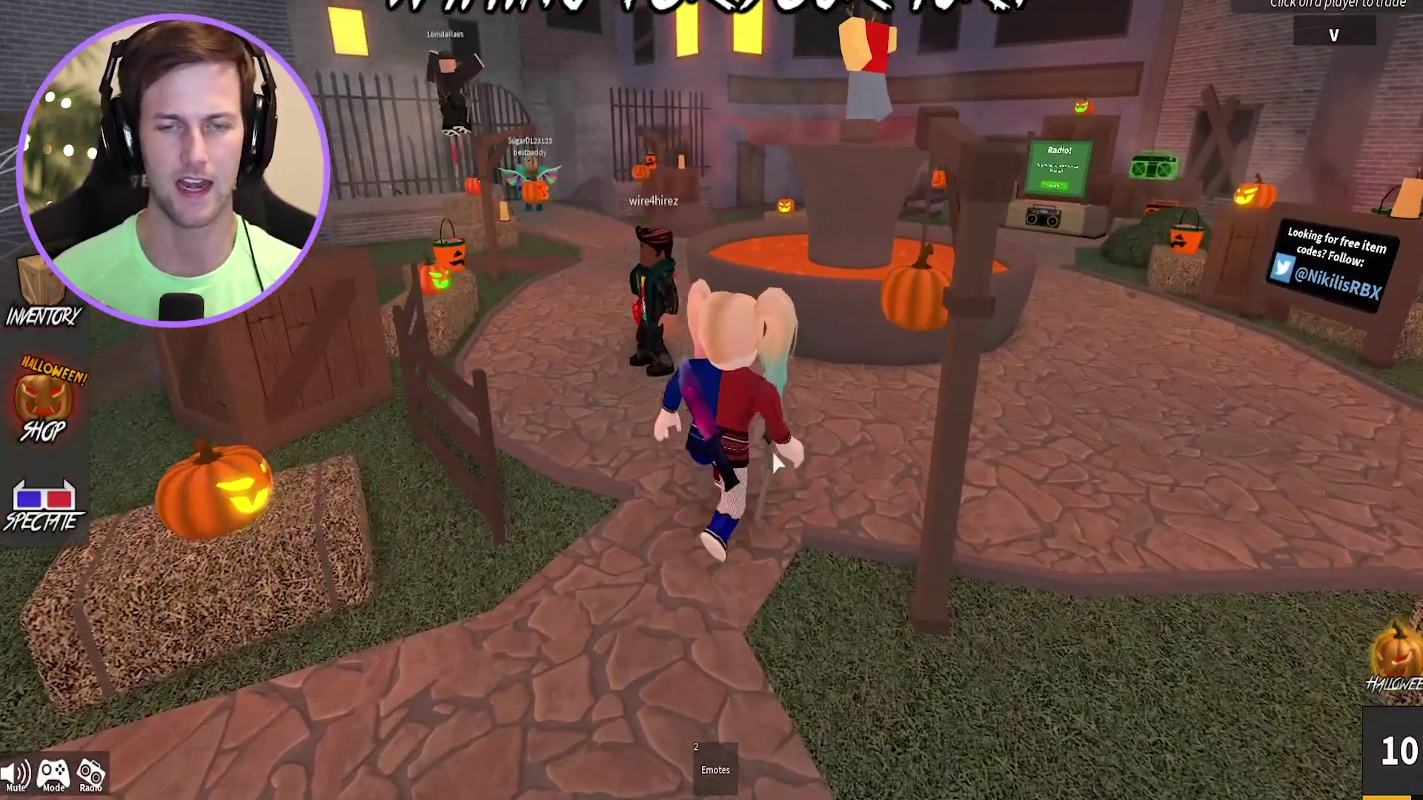
Bring the avatar to the wooden post with the hanging pumpkin and turn it to face the camera.
key(a)
key(w)
key(d)
key(s)
right_click(713, 452)
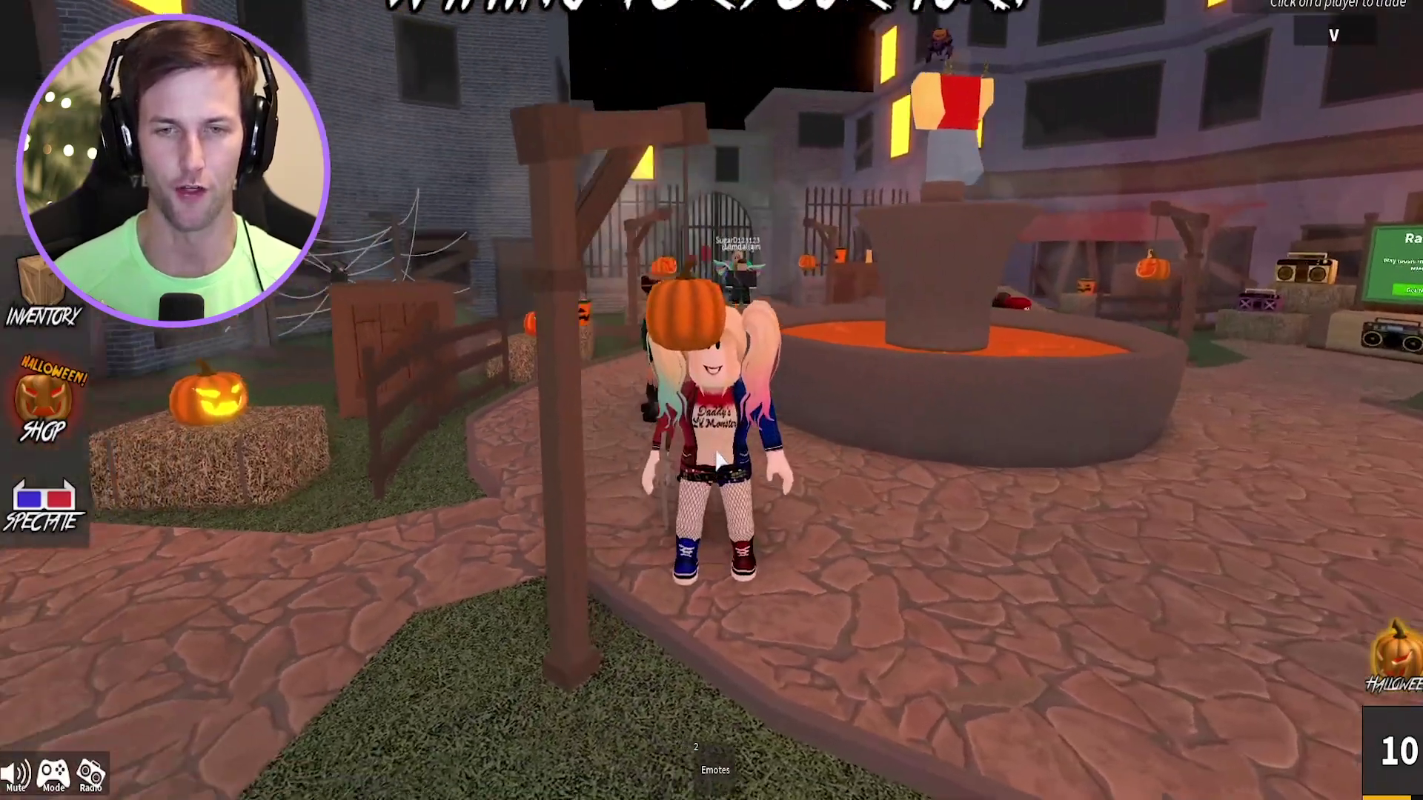
Examine the avatar's back up close, and face it towards the camera beside the lava fountain to show the full outfit.
scroll(711, 449, up, 5)
key(s)
key(d)
key(w)
scroll(709, 447, down, 4)
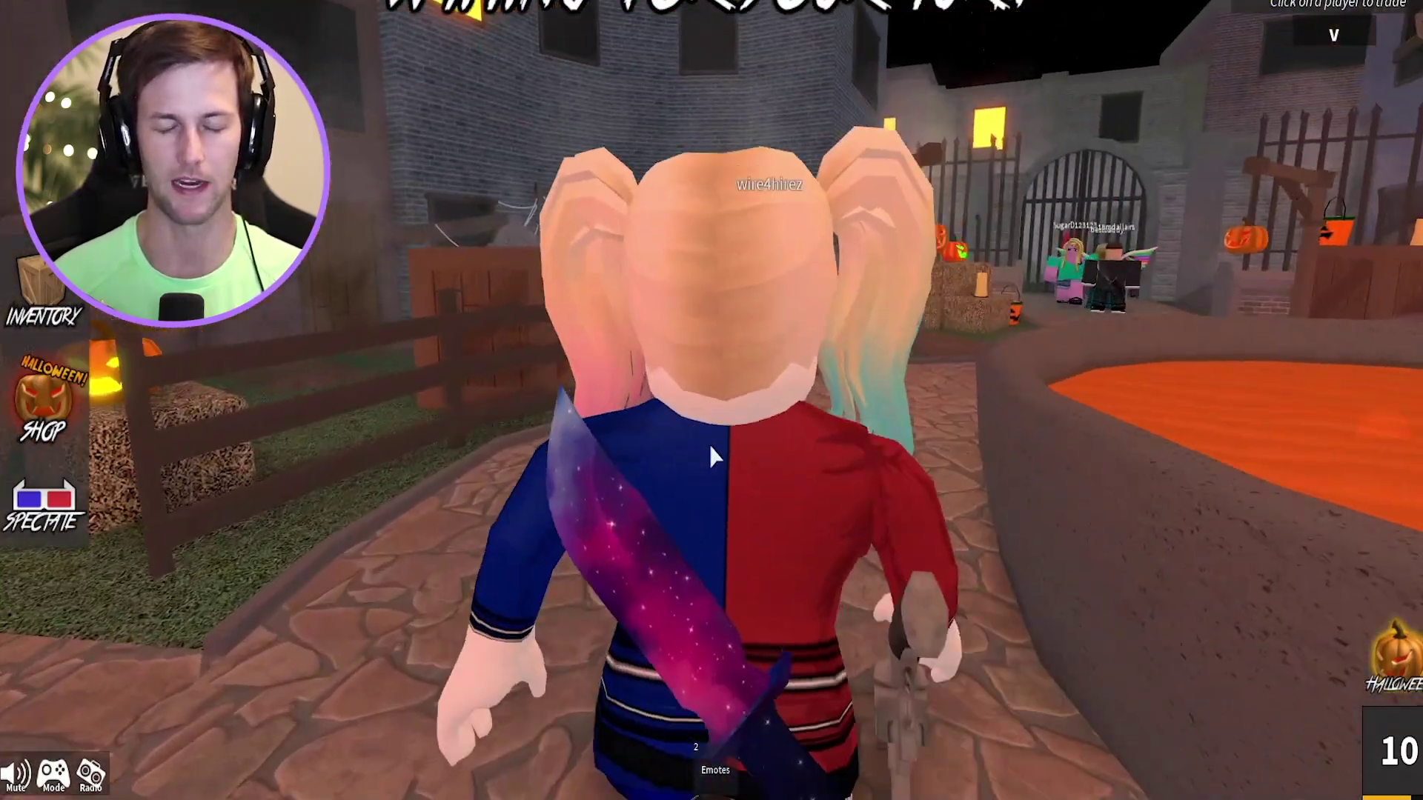
key(s)
key(s)
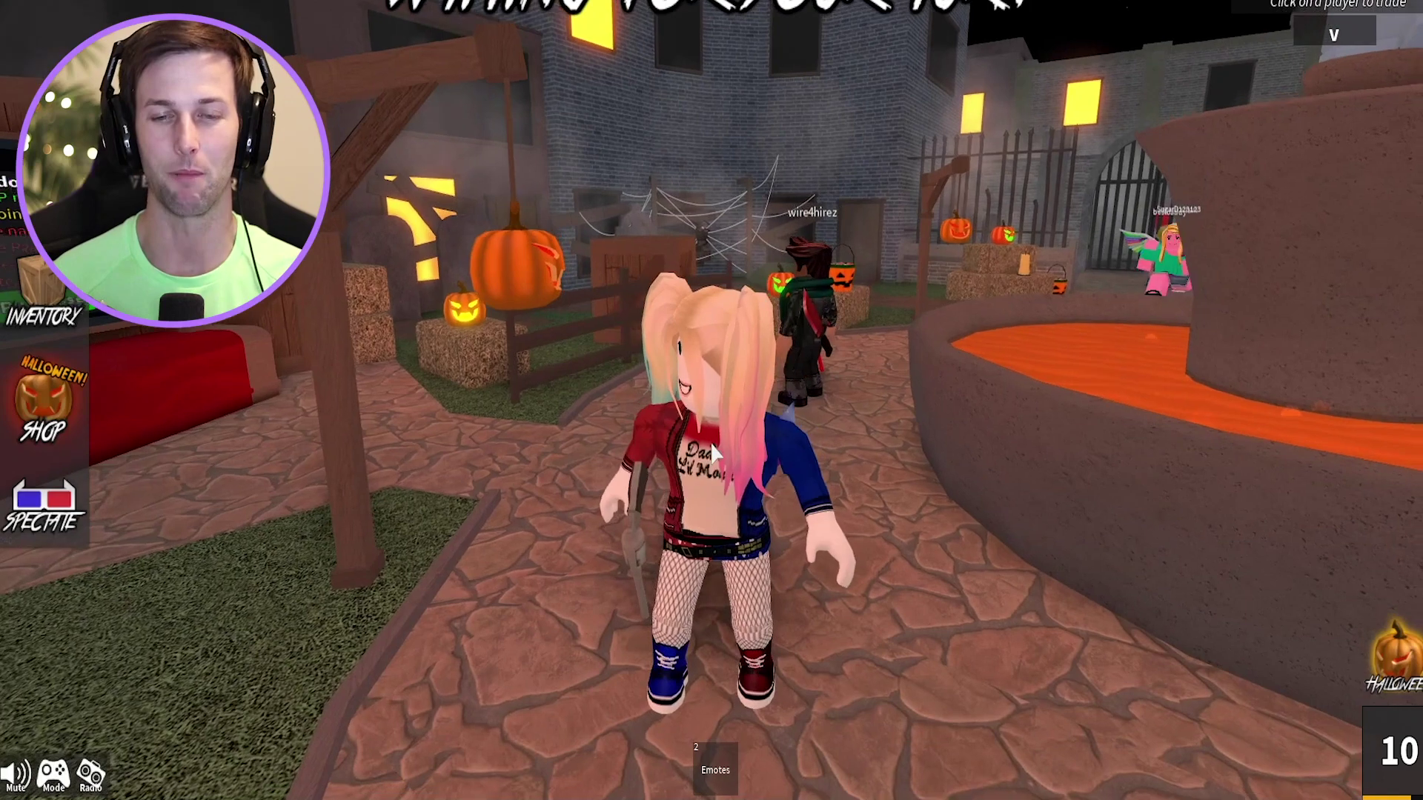
right_click(712, 445)
key(w)
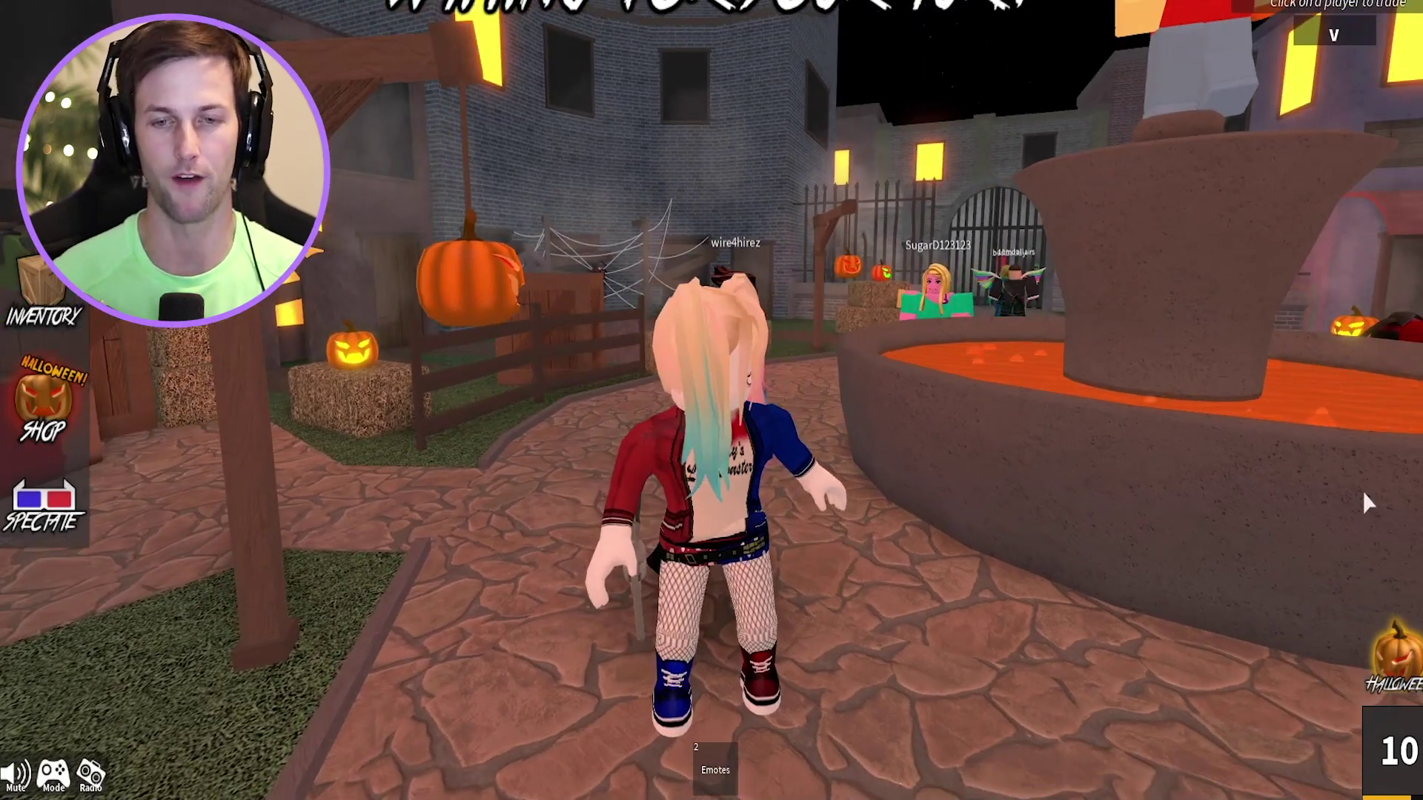
key(s)
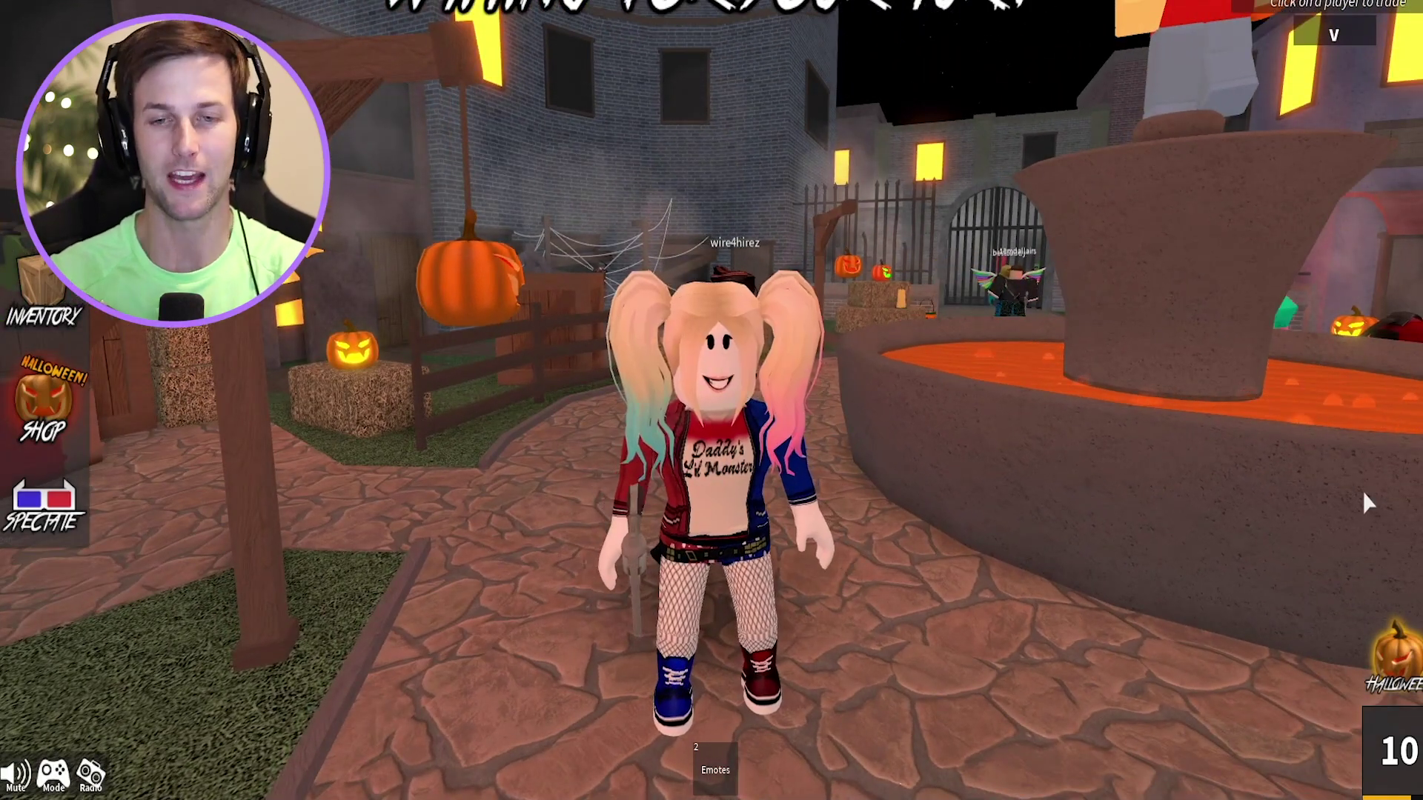